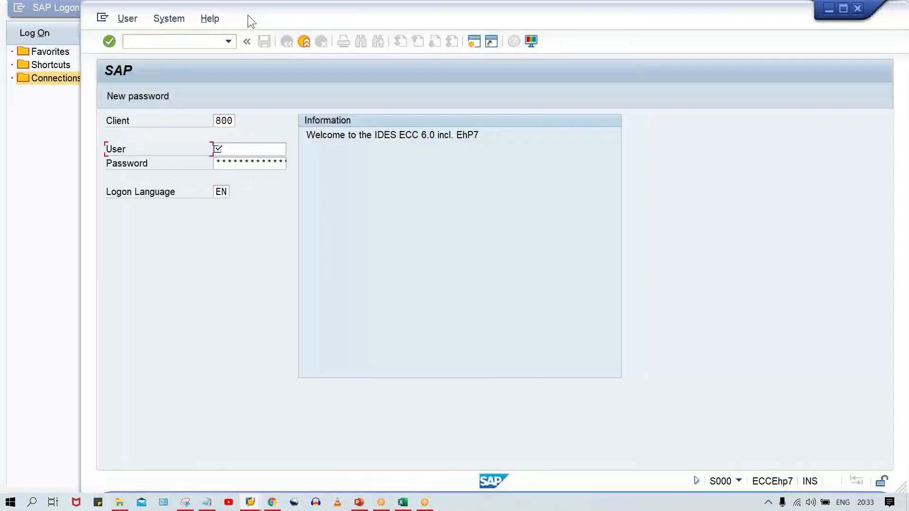
- Enter the user name on the SAP logon screen
left_click(245, 149)
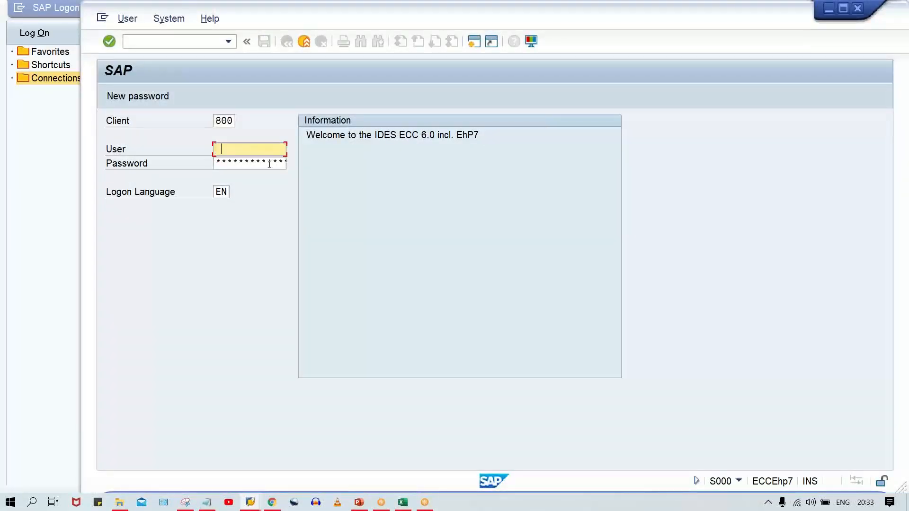
key("BackSpace")
left_click(251, 163)
key("Tab")
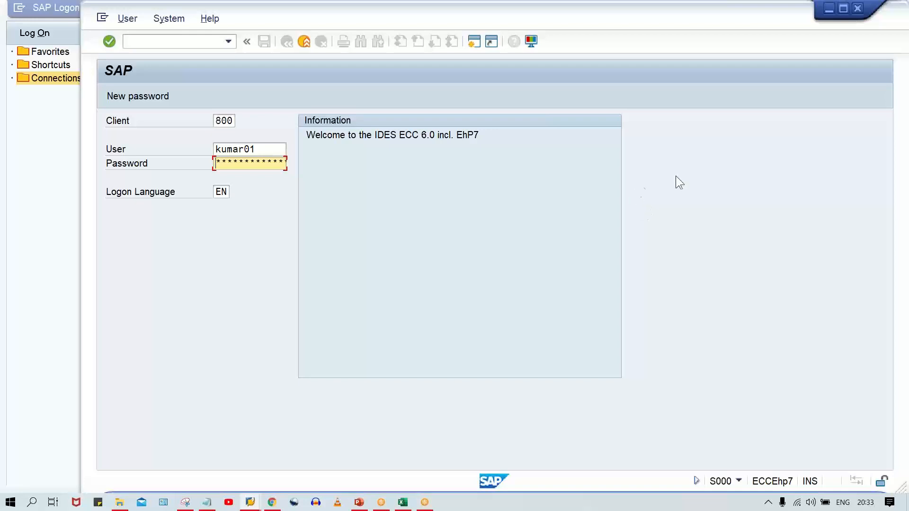
- Switch to the Class workbook in Excel
mouse_move(407, 503)
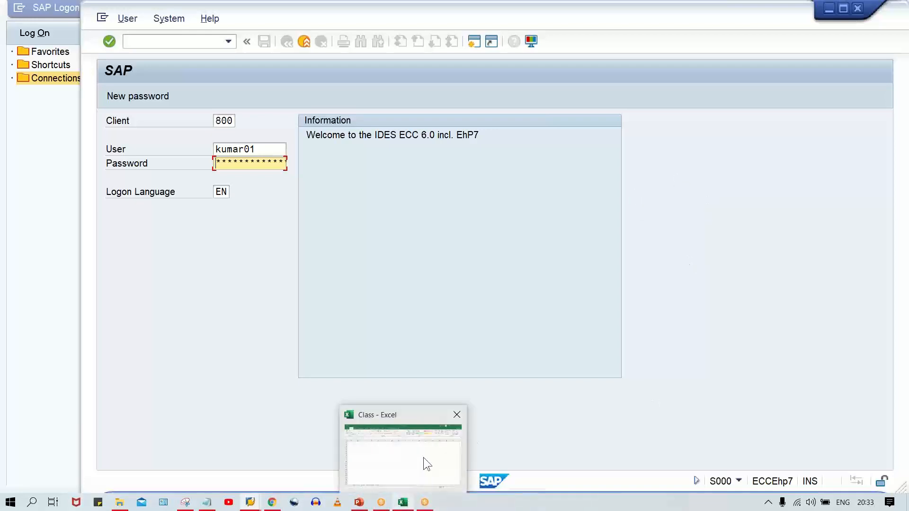
left_click(425, 453)
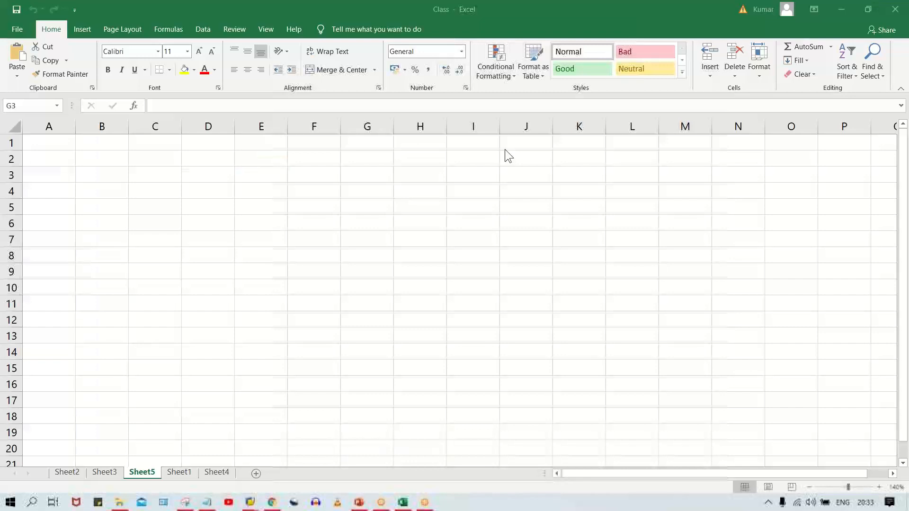
- Enter 800 in cell G2 and clear it again
left_click(366, 155)
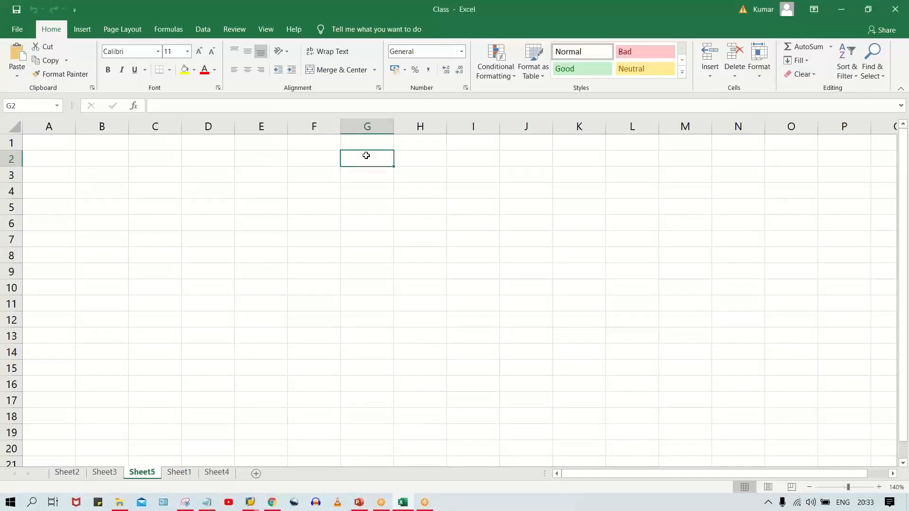
type("800")
key("Return")
left_click(366, 159)
left_click(368, 180)
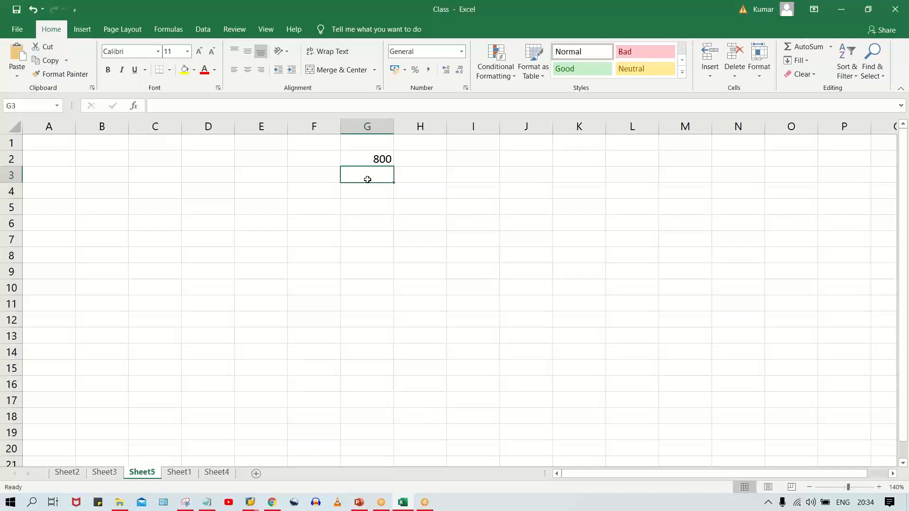
left_click(380, 160)
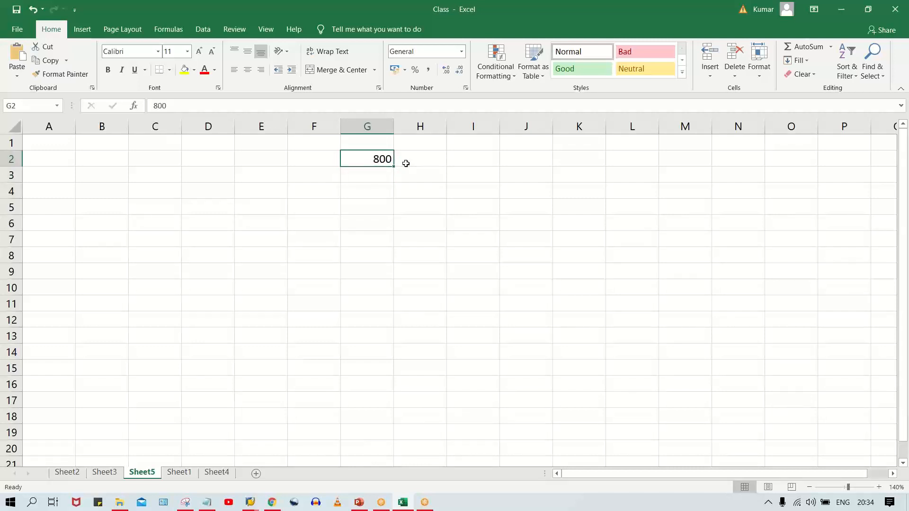
key("Delete")
- Enter 01 as text, 1000, 1999 and tm00 across cells G3 to J3
left_click(360, 182)
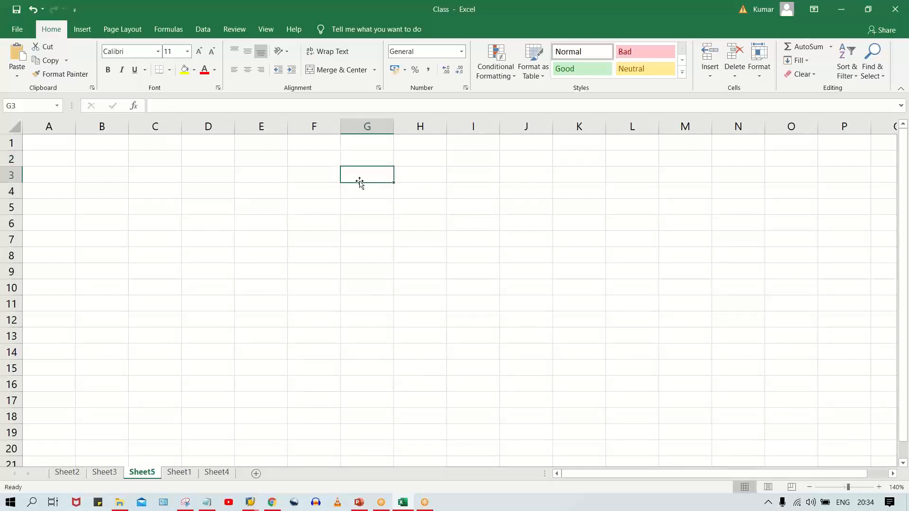
type("'01")
key("Tab")
type("1000")
key("Tab")
type("19")
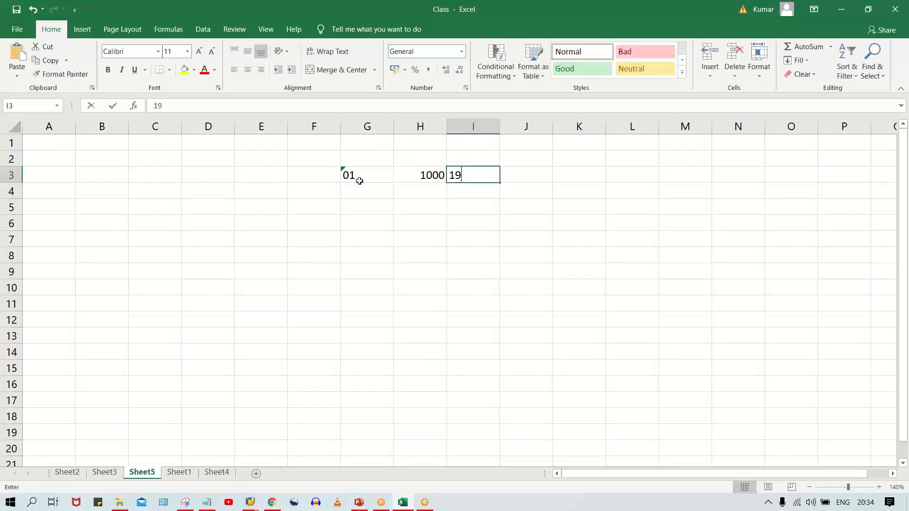
type("99")
key("Tab")
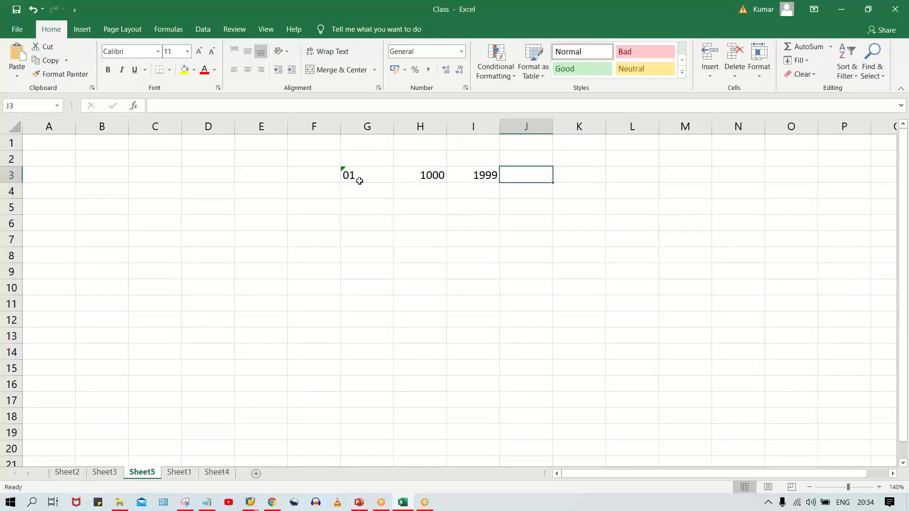
type("tm00")
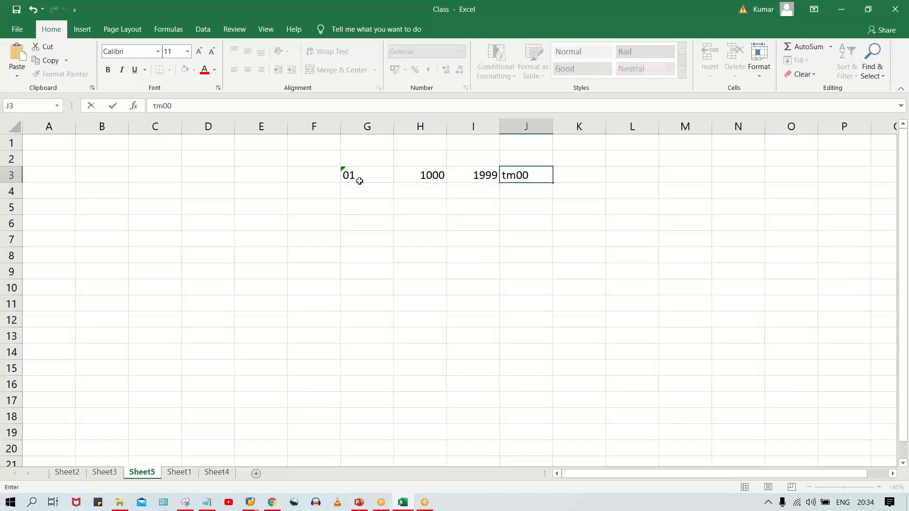
key("Return")
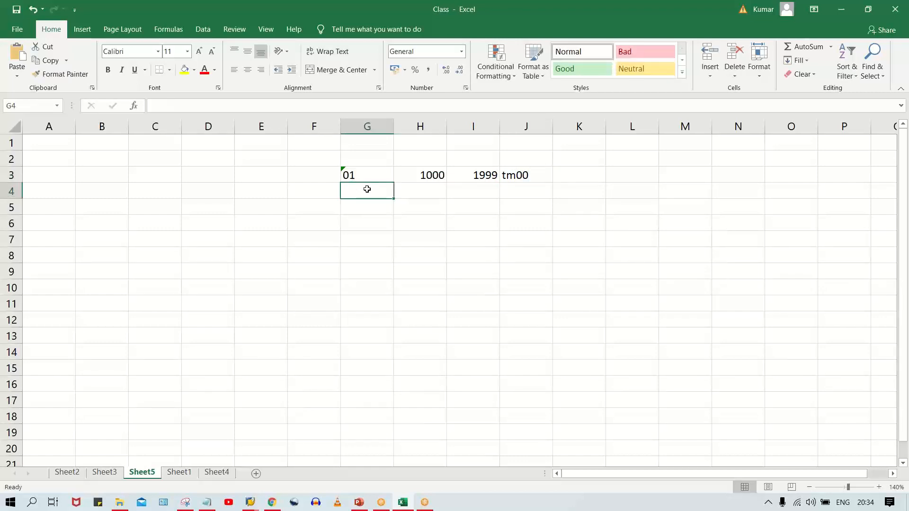
- Copy the row 3 values down into G4:I4 and enter ts00 in J4
left_click_drag(376, 193, 480, 187)
key("ctrl+d")
left_click(523, 193)
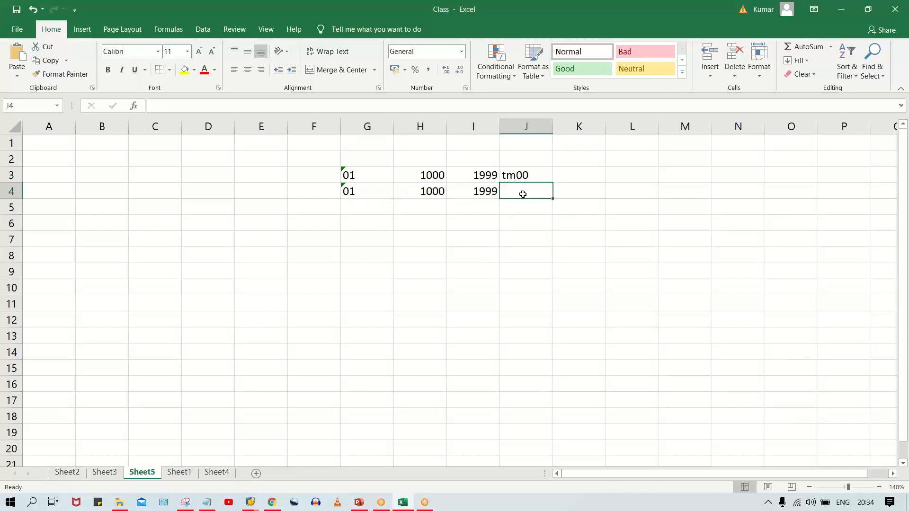
type("ts00")
key("Return")
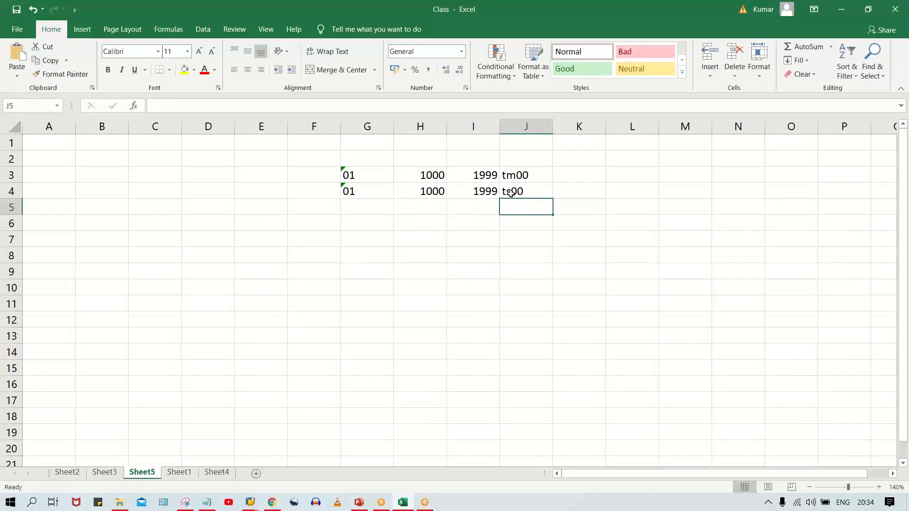
- Center the contents of the range F2:K5 horizontally
left_click_drag(321, 163, 577, 212)
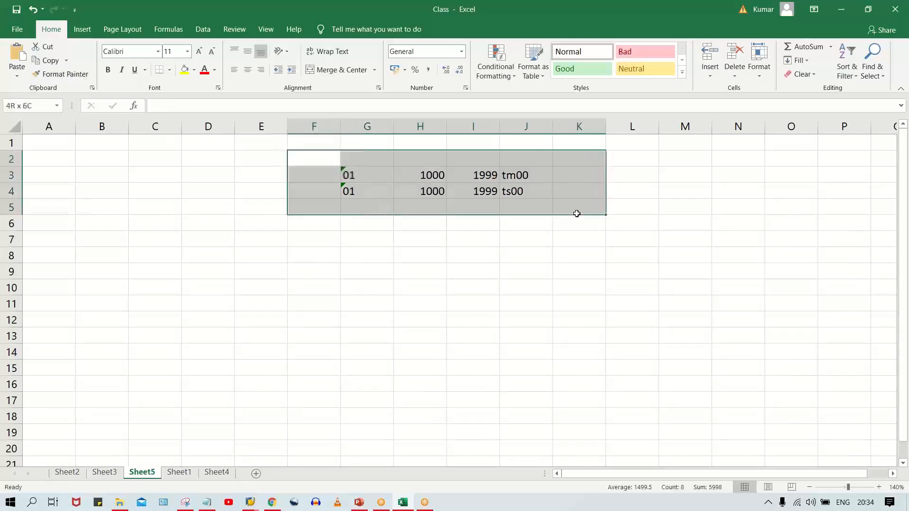
left_click(250, 70)
left_click(505, 242)
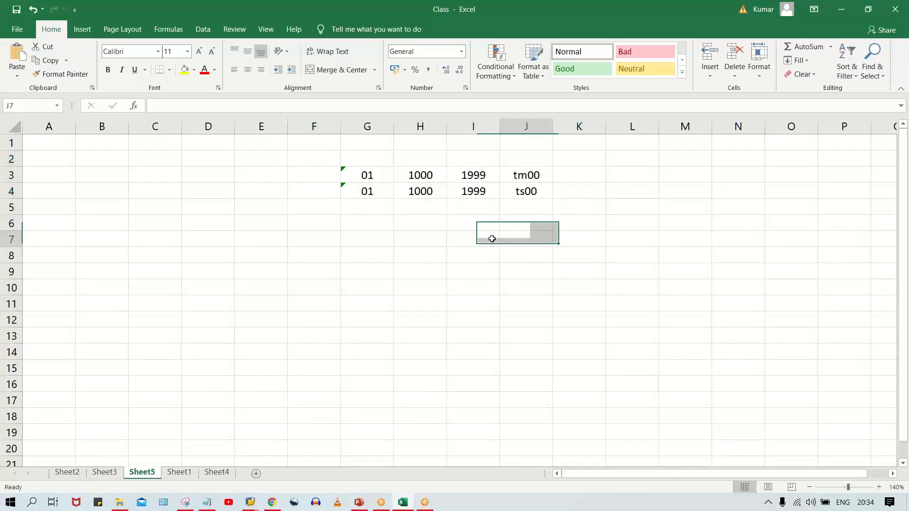
left_click_drag(386, 177, 533, 195)
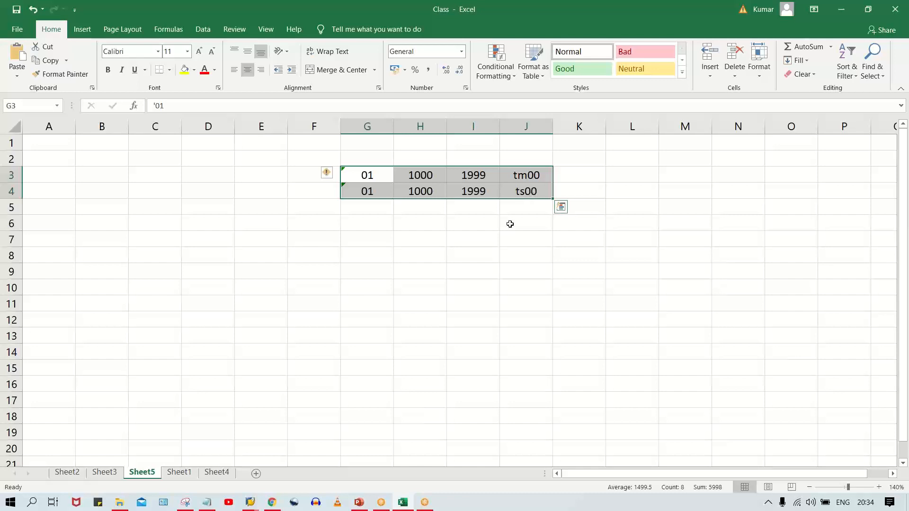
left_click(378, 171)
left_click(465, 178)
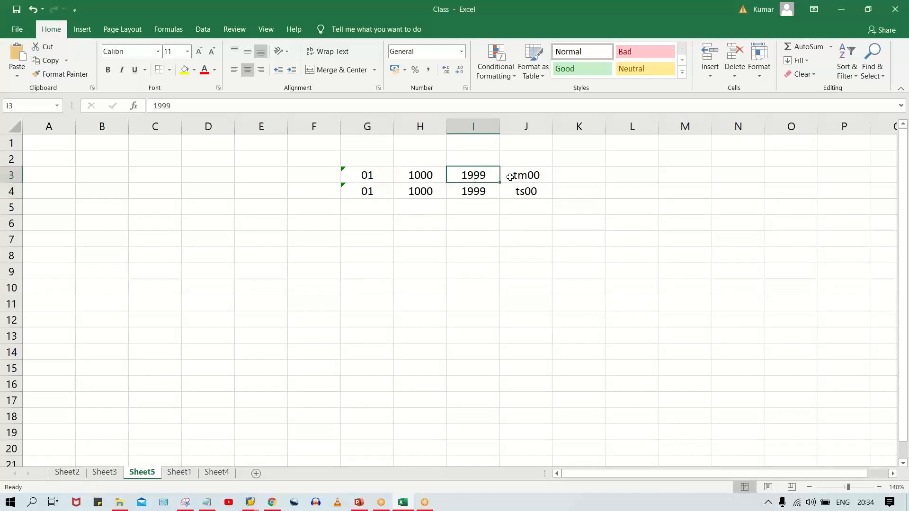
left_click(515, 177)
left_click(521, 201)
left_click(522, 189)
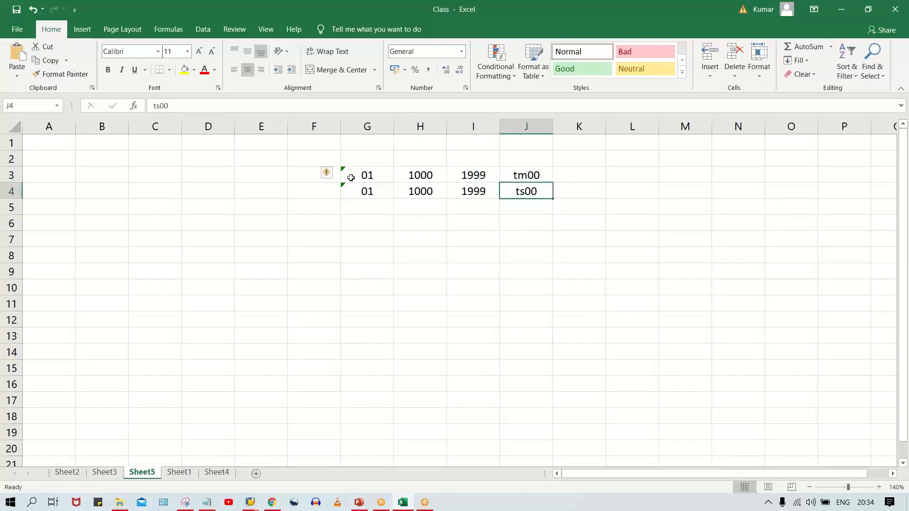
left_click_drag(345, 176, 471, 174)
- List SA, KR, DR and DZ in cells H5 to H8
left_click(420, 207)
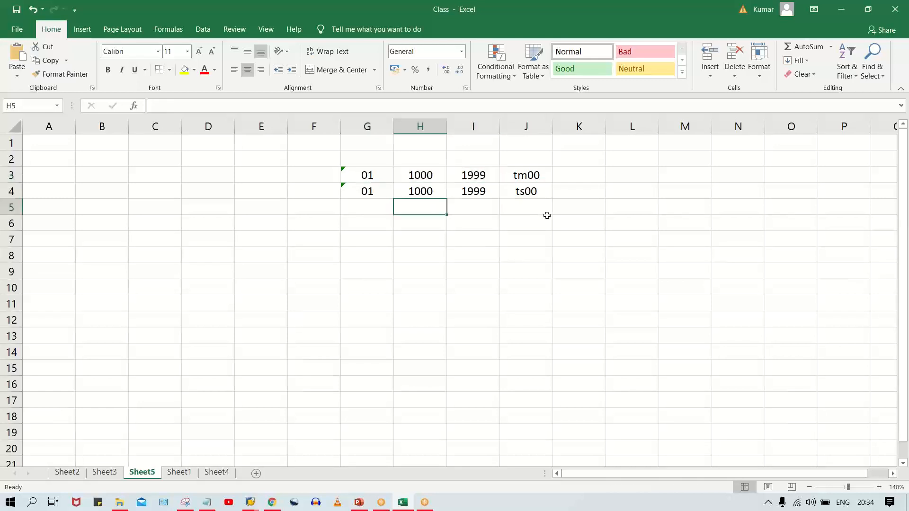
key("Caps_Lock")
type("SA")
key("Return")
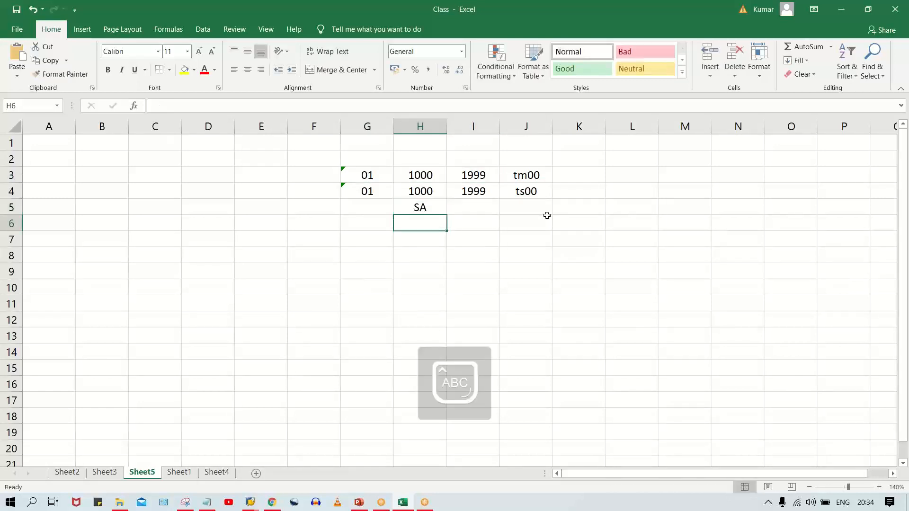
type("KR")
key("Return")
type("DR")
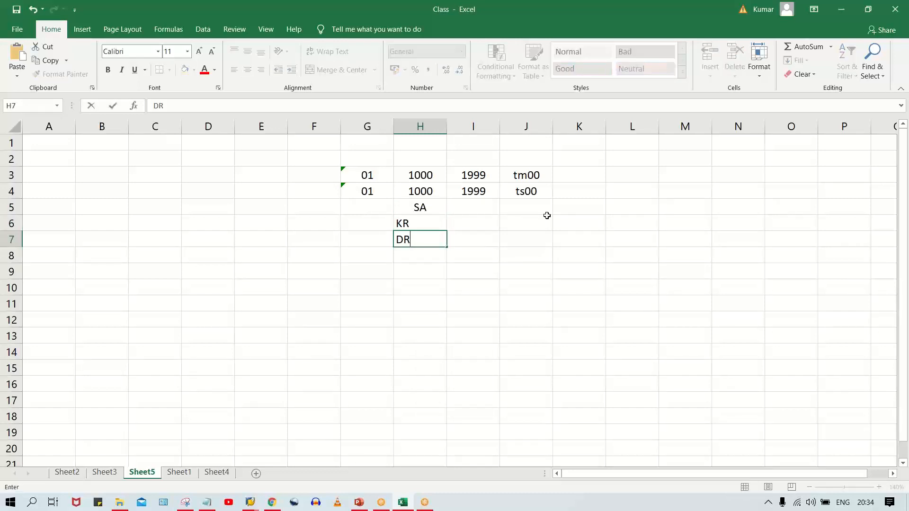
key("Return")
type("DZ")
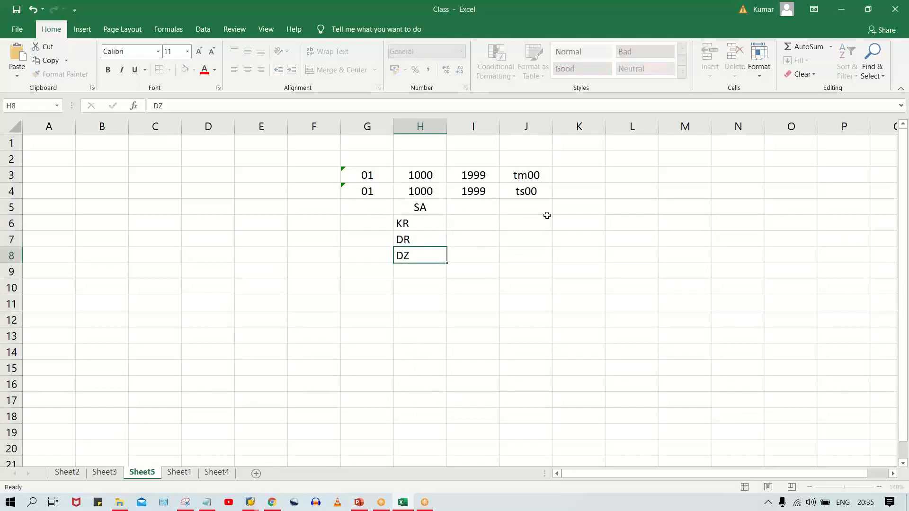
key("Return")
- Center the contents of the range G5:I11 so the listed codes align
left_click_drag(381, 219, 428, 306)
left_click_drag(386, 202, 474, 305)
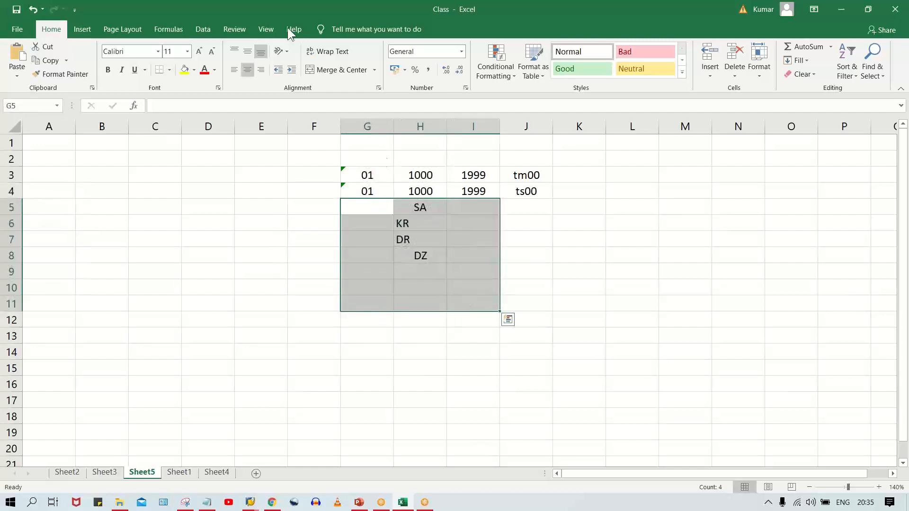
left_click(249, 71)
left_click(249, 74)
left_click(474, 274)
left_click_drag(416, 214, 425, 251)
left_click(428, 207)
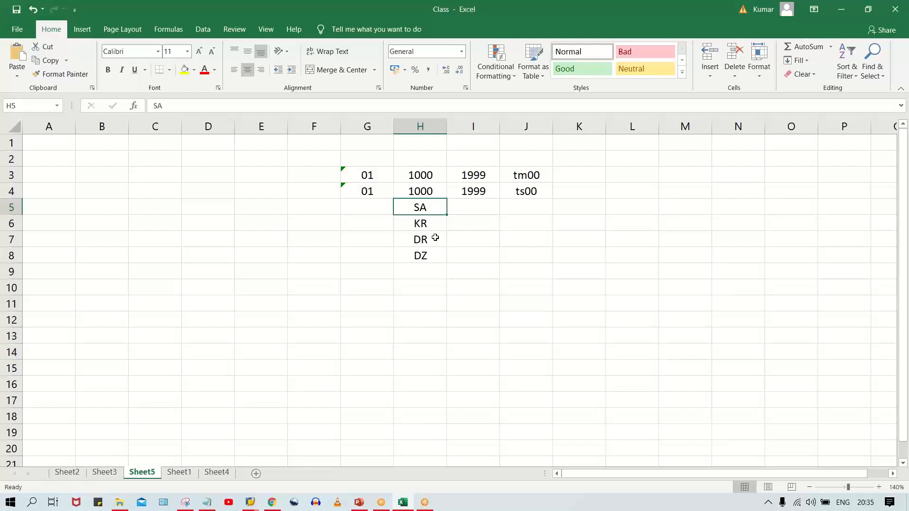
- Enter 1000, 1001 and 1002 in cells H10 to H12 and center the last one
left_click(417, 291)
type("1000")
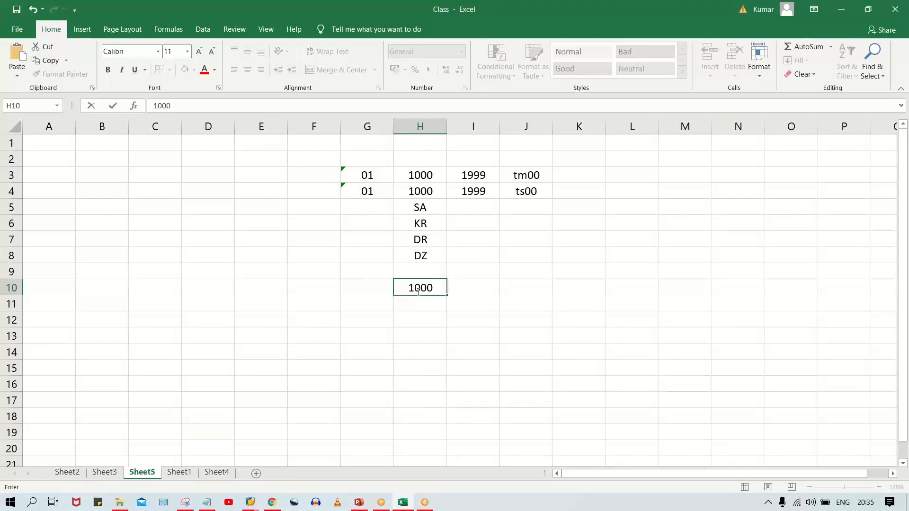
key("Return")
left_click(417, 292)
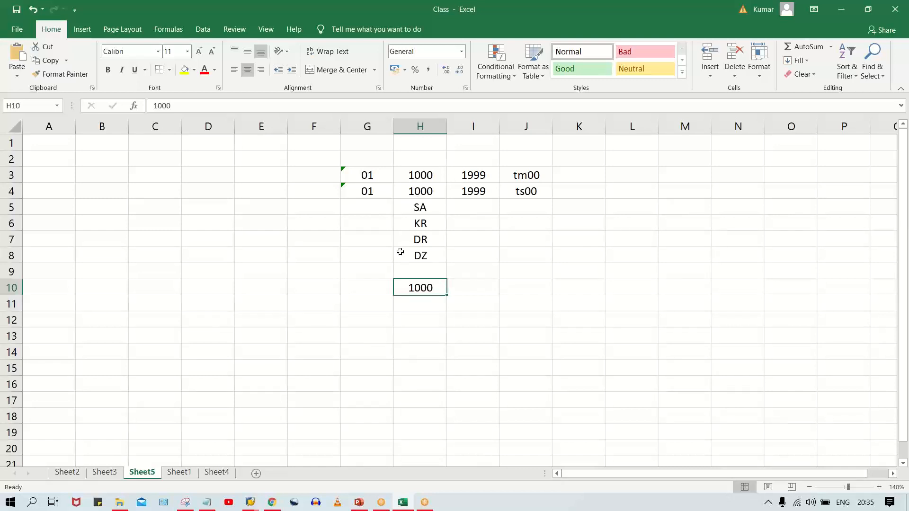
left_click(426, 305)
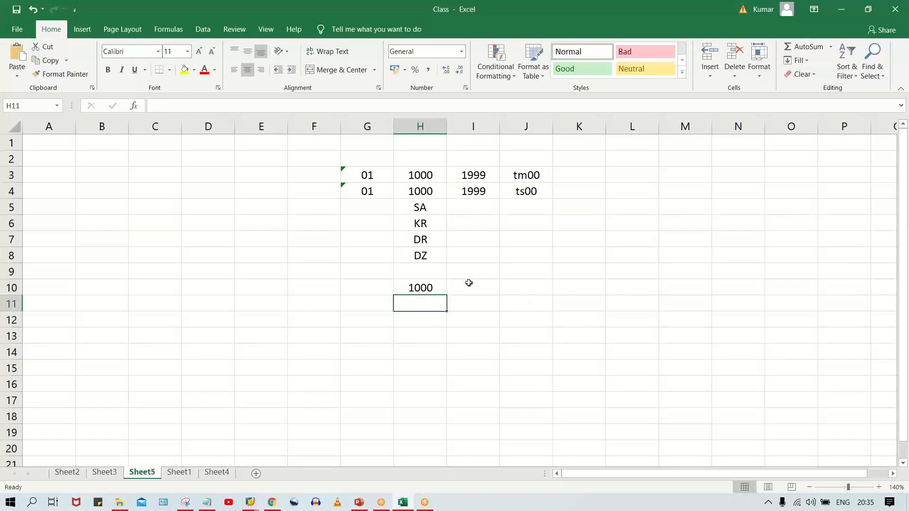
left_click(416, 290)
left_click(426, 307)
type("1001")
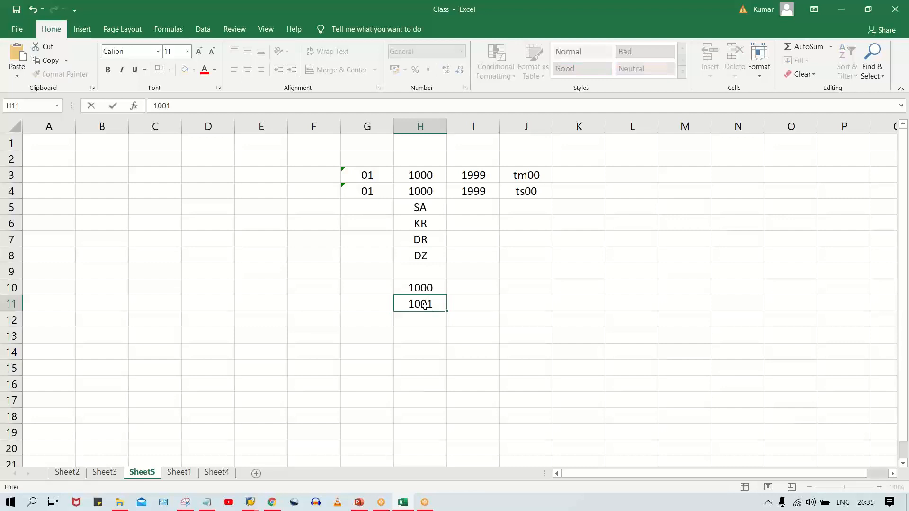
key("Return")
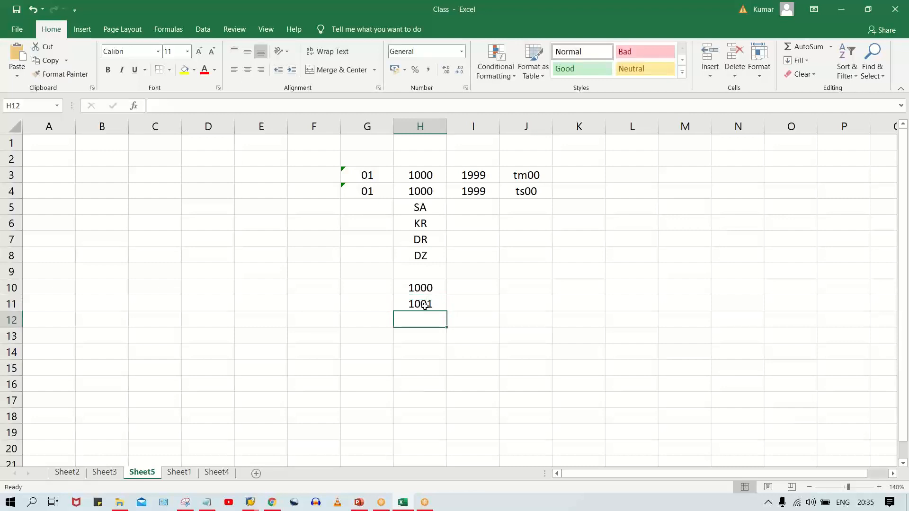
left_click(424, 306)
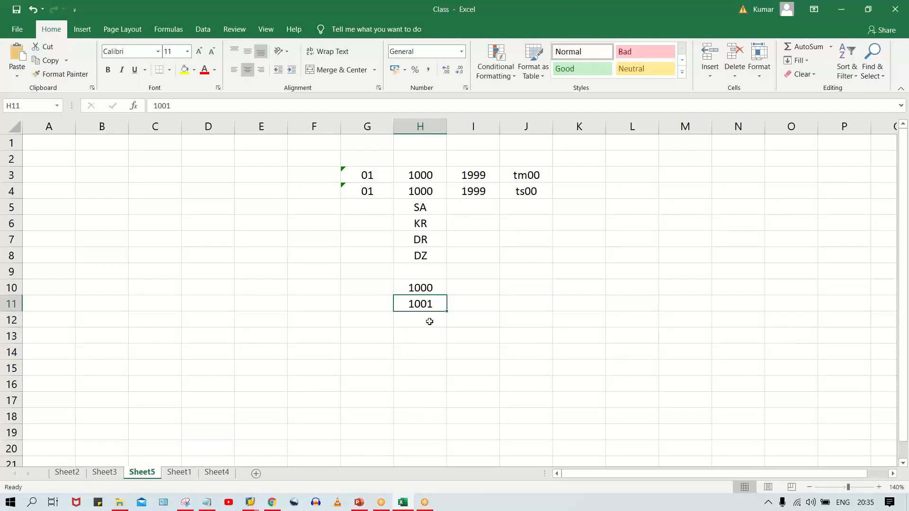
key("Return")
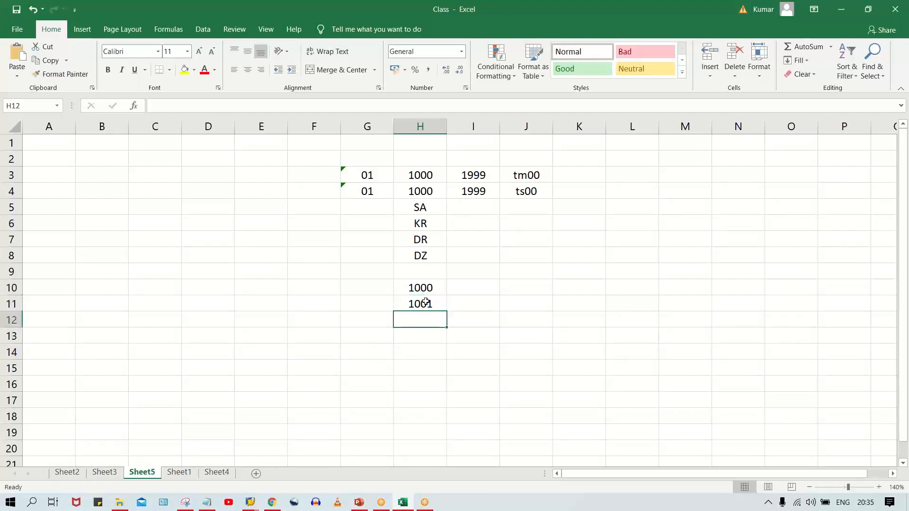
type("1002")
key("Return")
key("Up")
left_click(248, 70)
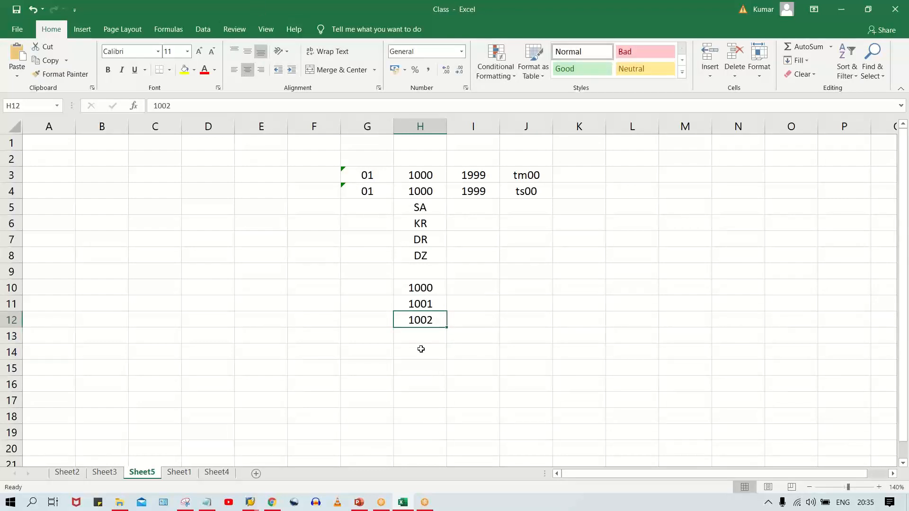
left_click(425, 288)
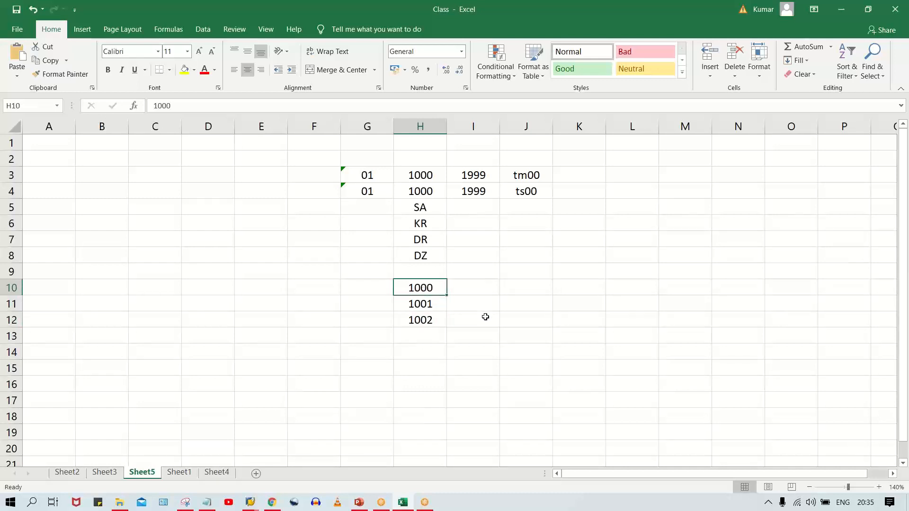
- Clear tm00 and ts00 from cells J3 and J4, and select cell J2
left_click_drag(413, 178, 522, 218)
key("Delete")
left_click(517, 161)
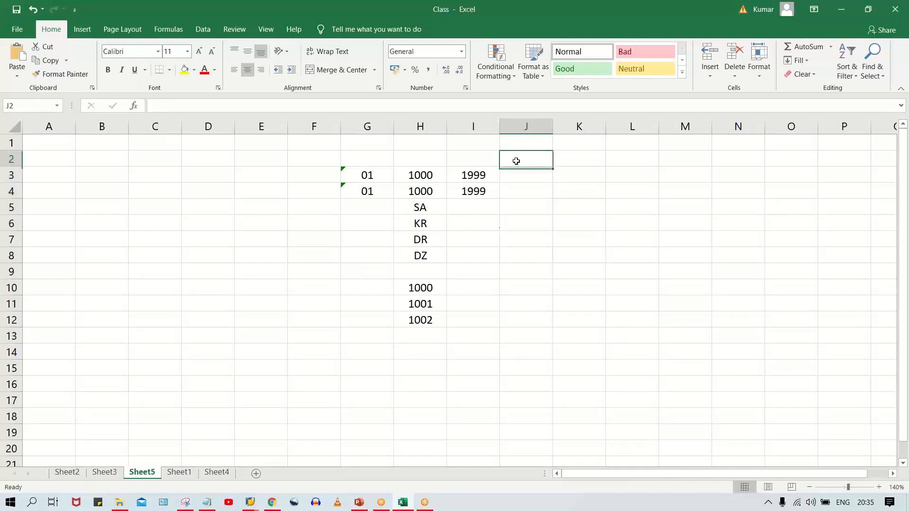
- Enter the heading NR STATTS in cell J2 and fit column J's width to it
type("NR S")
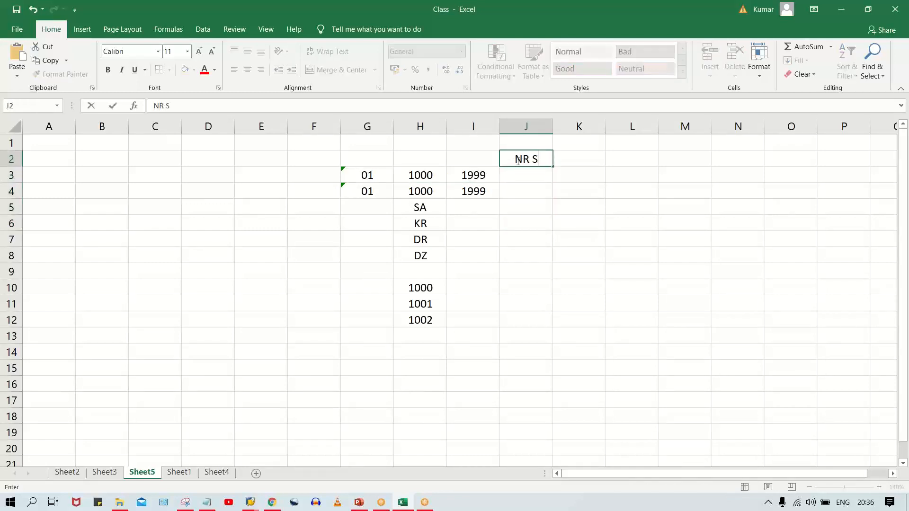
type("TATTS")
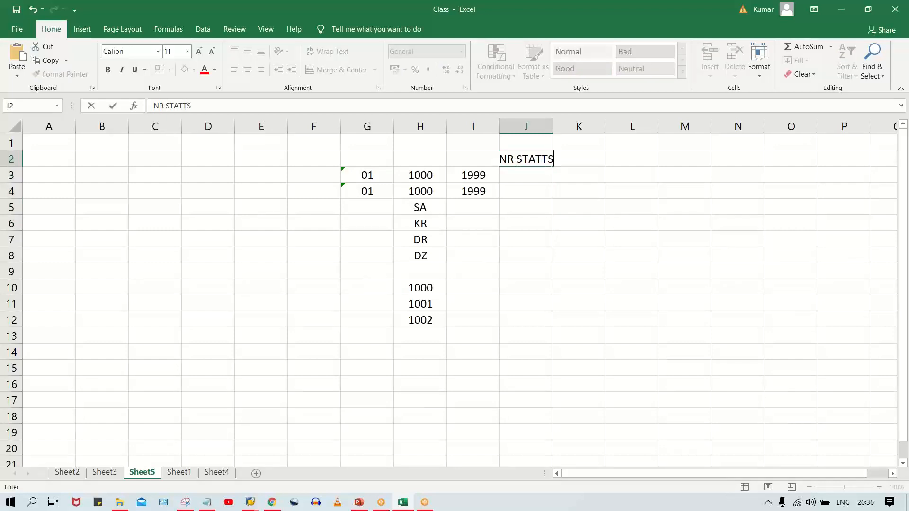
key("Return")
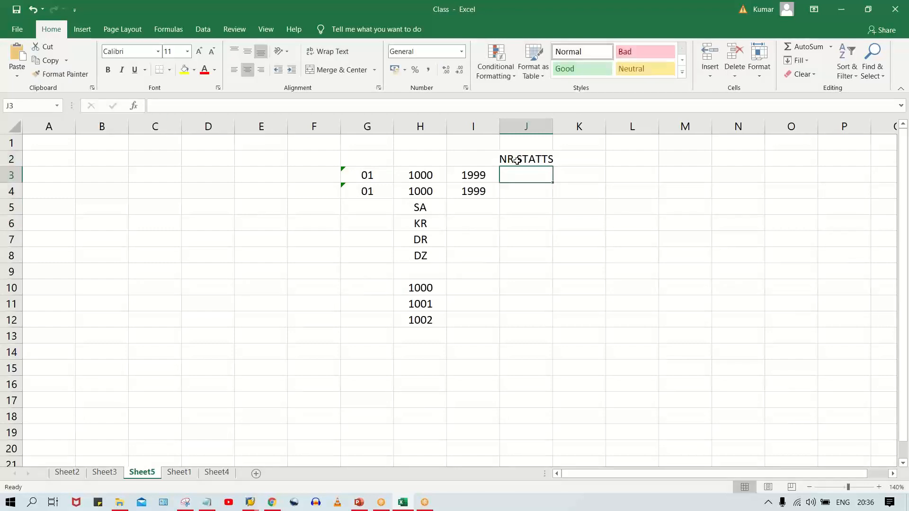
double_click(552, 126)
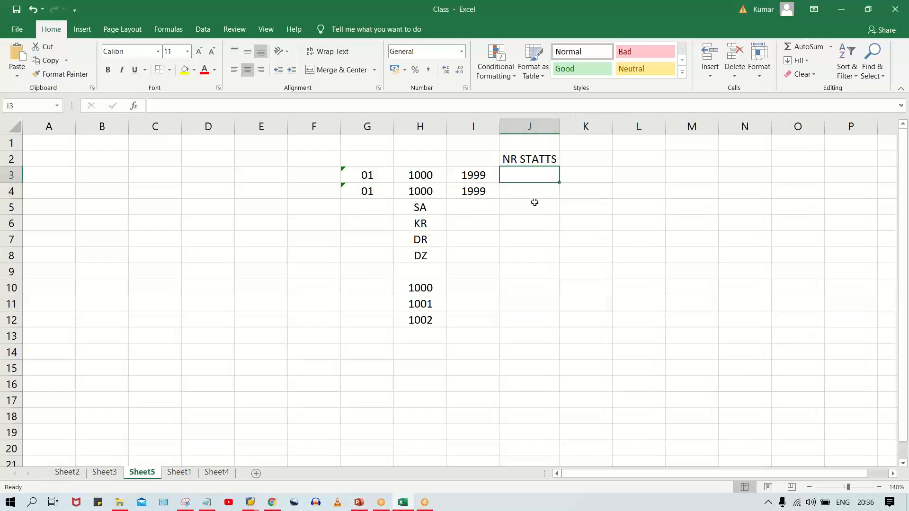
- Enter 1000 in cell J3 under the NR STATTS heading as the first number status
left_click_drag(416, 179, 473, 176)
left_click(408, 290)
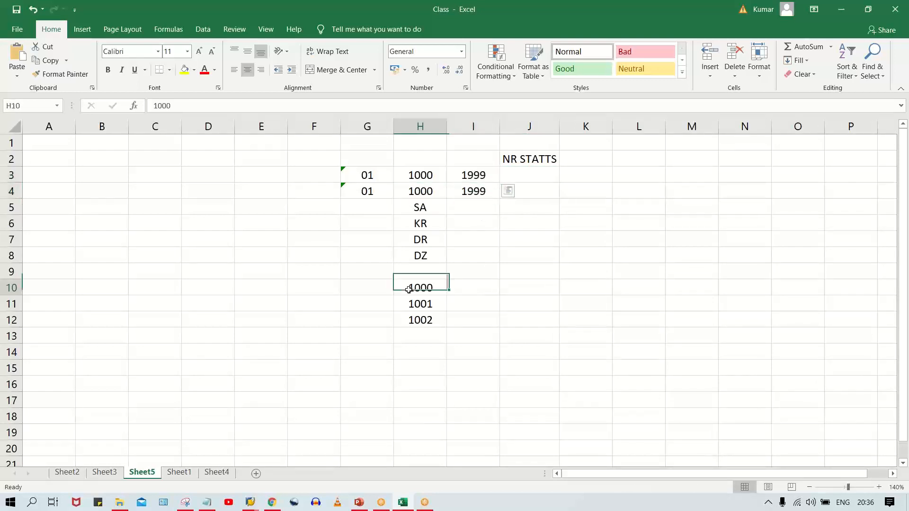
left_click(537, 182)
type("1000")
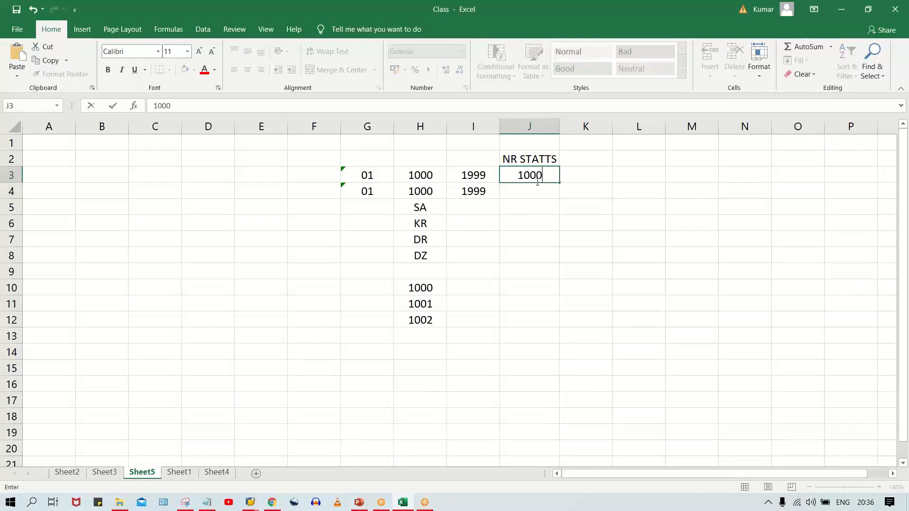
key("Return")
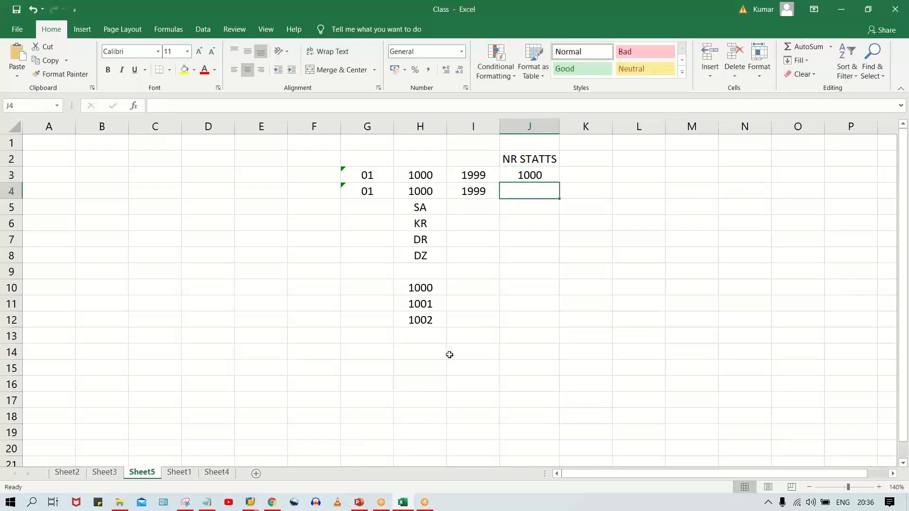
- Update the number status in cell J3 to 1001 to match the second listed number in H11
left_click(433, 290)
left_click(422, 306)
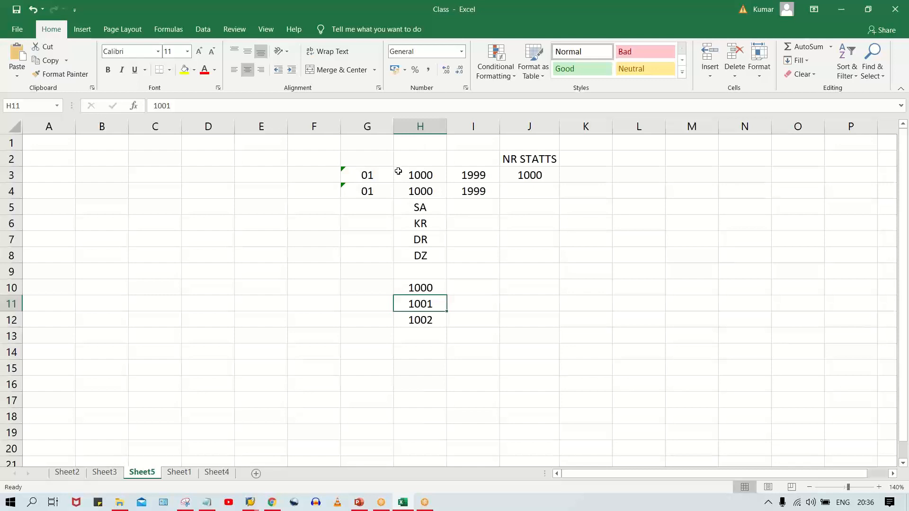
left_click(470, 174)
key("Left")
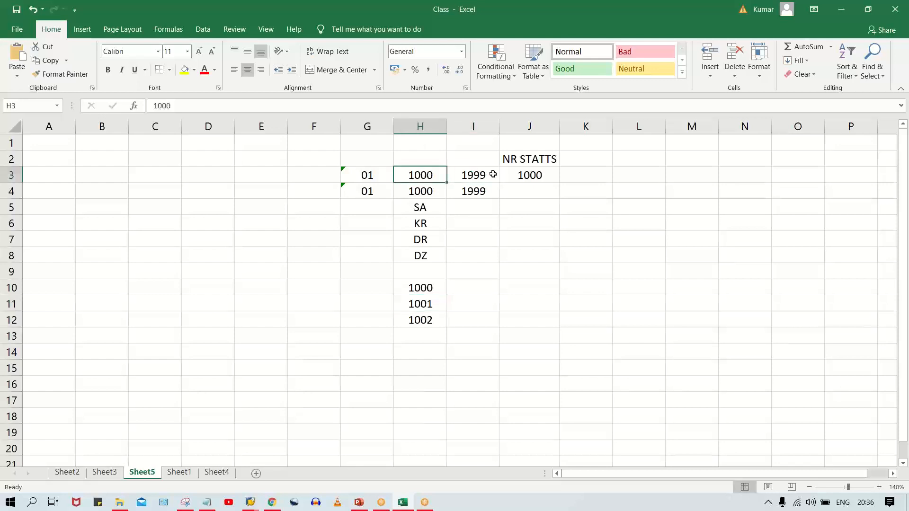
left_click(543, 176)
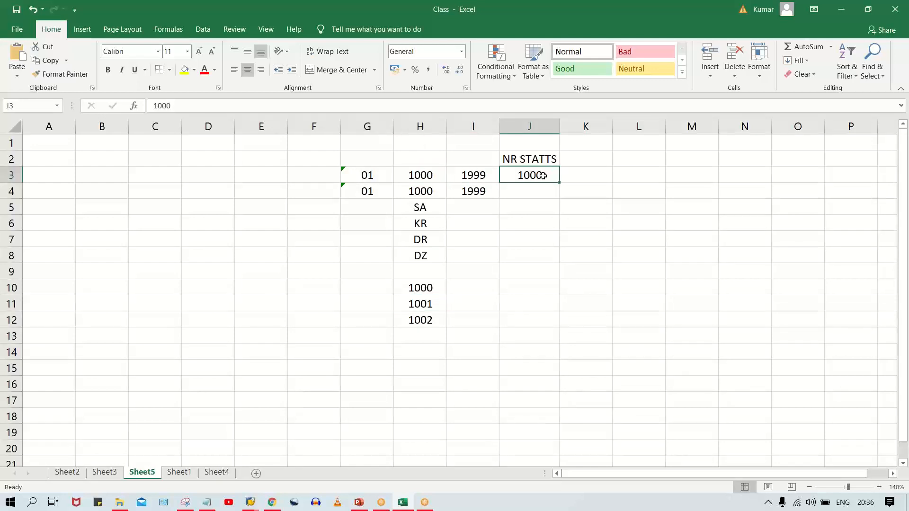
left_click(423, 304)
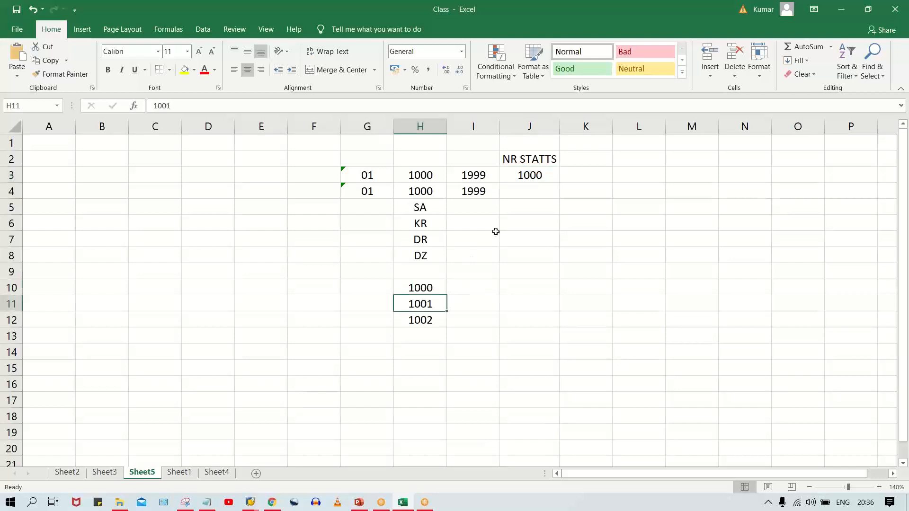
left_click(541, 175)
double_click(542, 174)
key("BackSpace")
type("1")
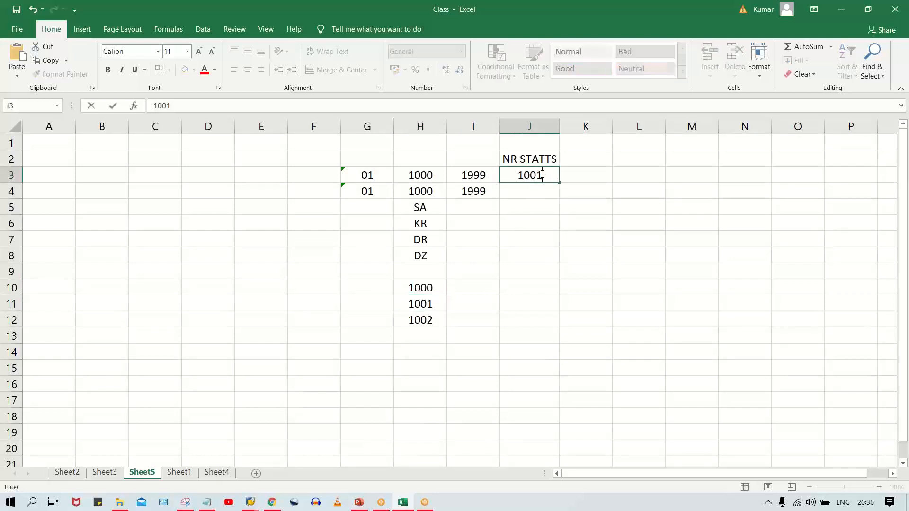
key("Return")
- Review the last listed number in H12 against the range limits in cells H3 and I3
left_click(431, 320)
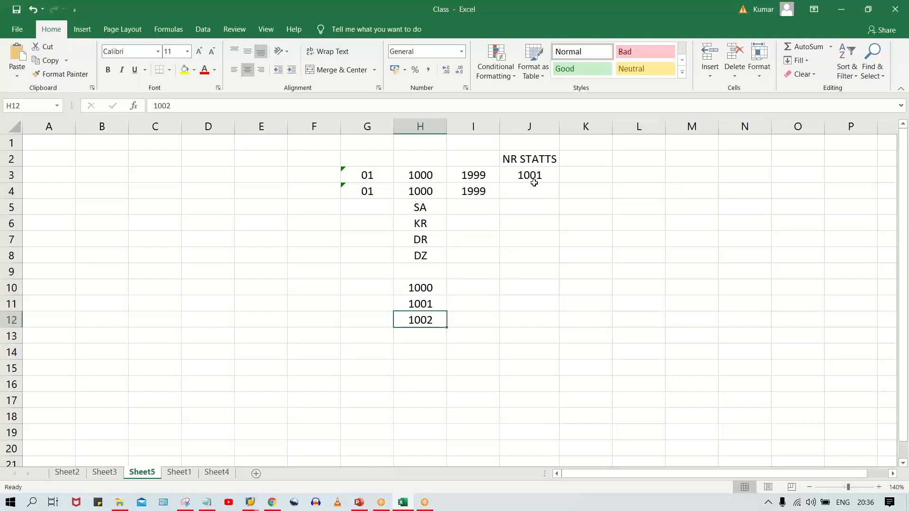
left_click(422, 174)
key("Right")
key("Left")
key("Right")
key("Left")
key("Right")
key("Left")
key("Right")
key("Left")
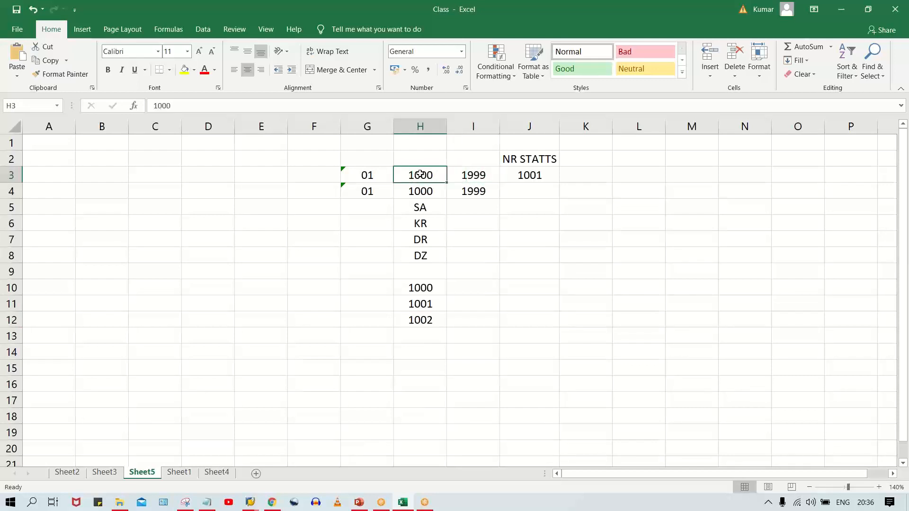
- Update the number status in cell J3 to 1002 to match the listed number in H12
left_click(527, 176)
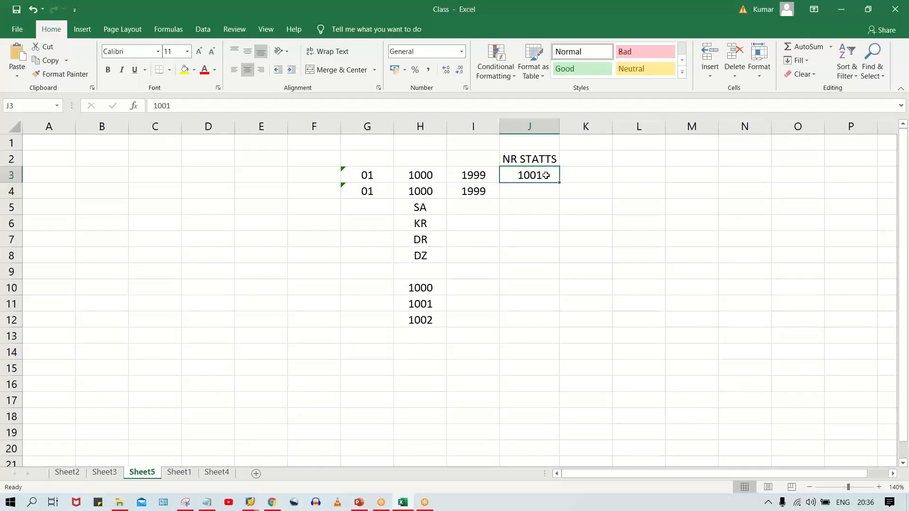
left_click(425, 320)
left_click(537, 176)
double_click(537, 176)
key("BackSpace")
key("BackSpace")
type("02")
key("Return")
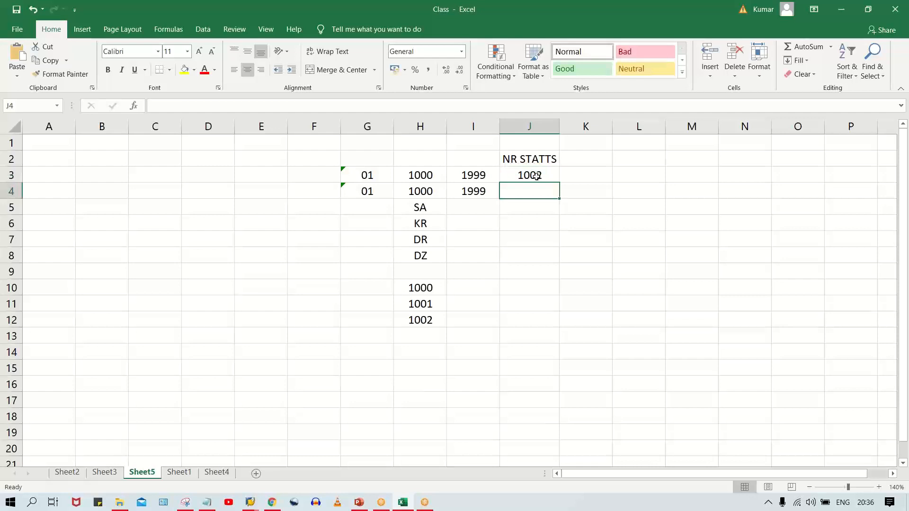
- Add 1003 to the number list in cell H13 and set the number status in J3 to 1003
left_click(434, 336)
type("100")
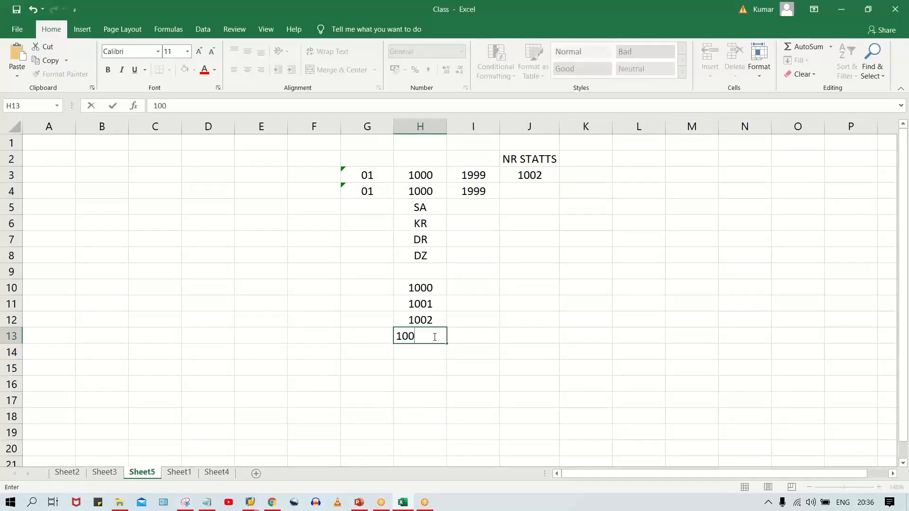
type("3")
key("Return")
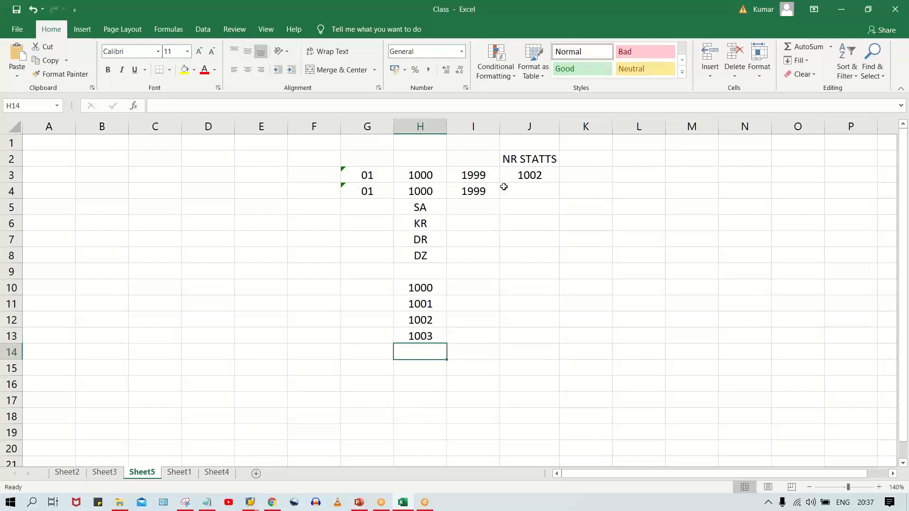
left_click(526, 175)
type("1003")
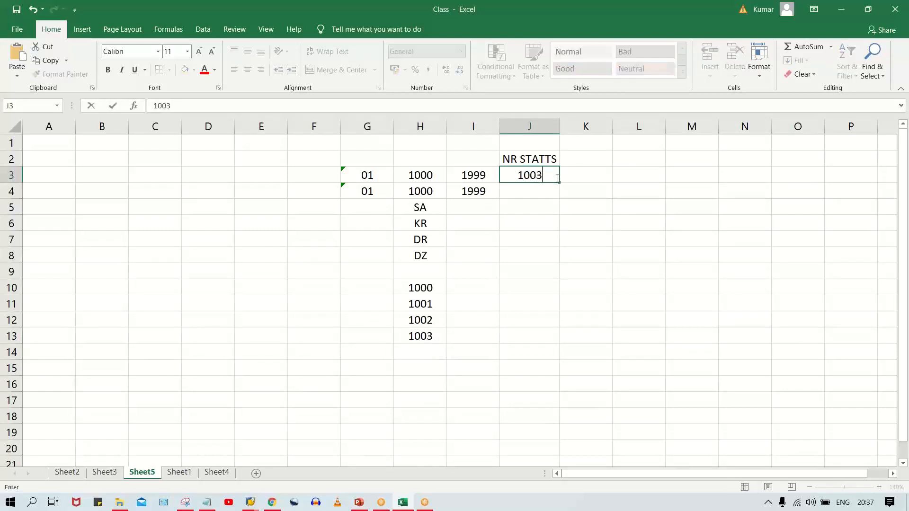
key("Return")
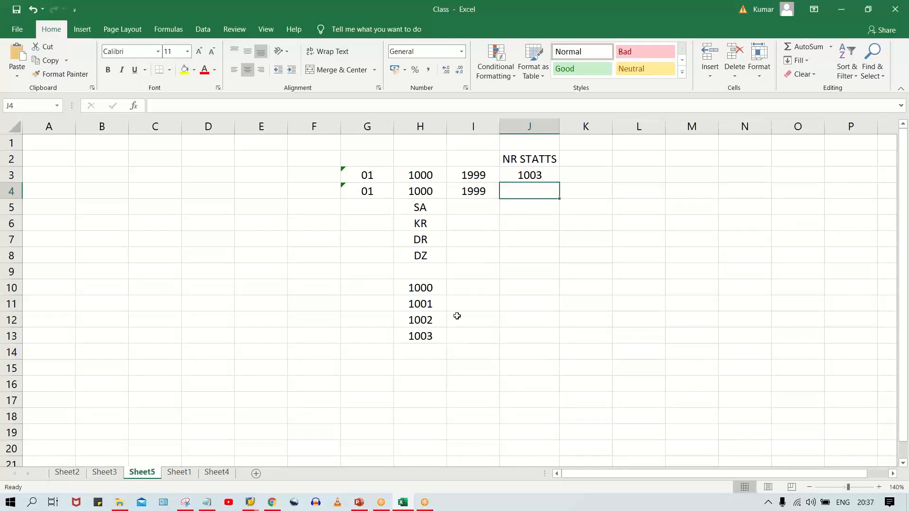
- Add 1008 in cell H14 below the consecutive numbers as an out-of-sequence example
left_click(529, 175)
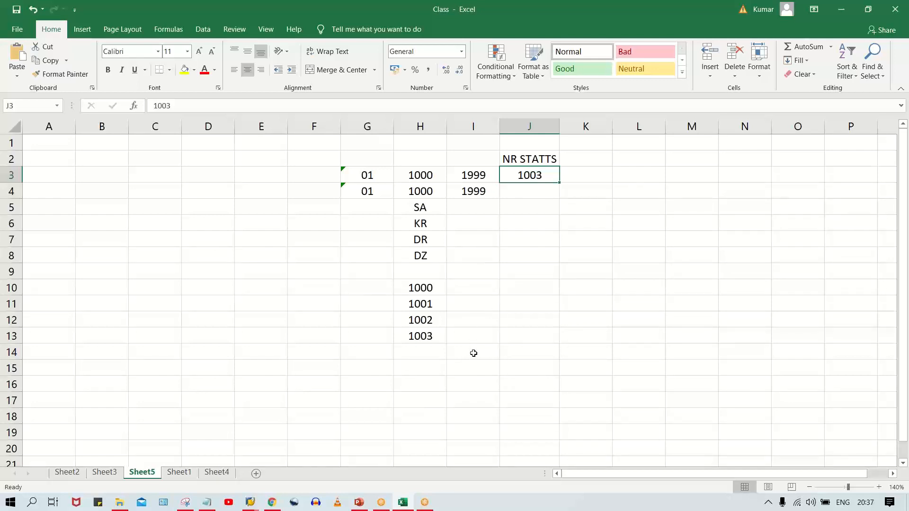
left_click(422, 352)
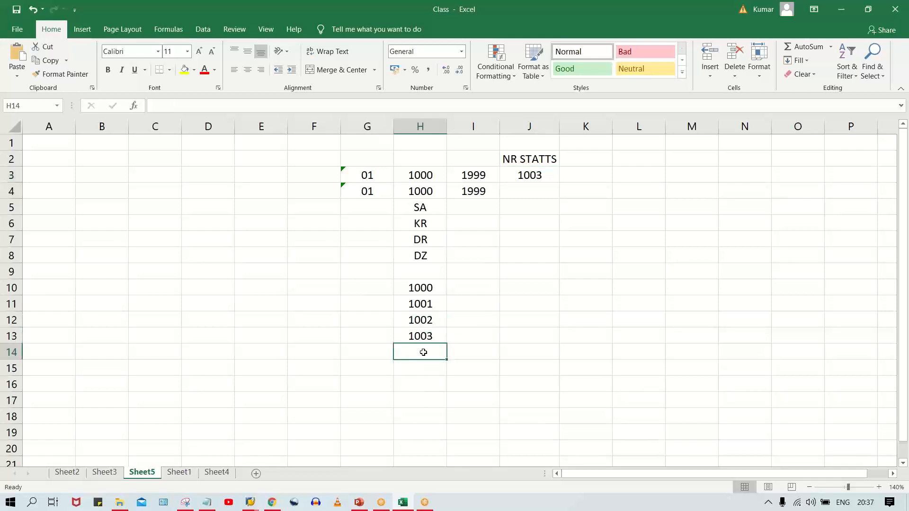
left_click(420, 335)
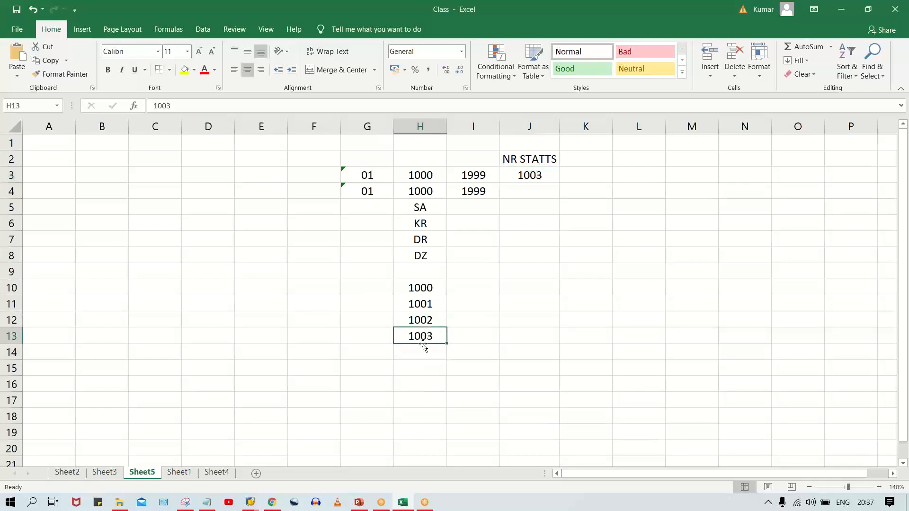
left_click(424, 353)
type("1008")
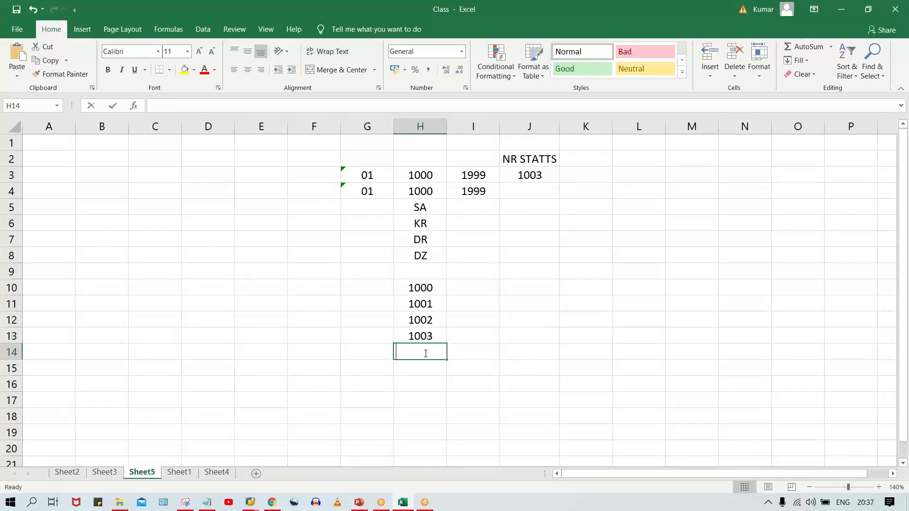
key("Return")
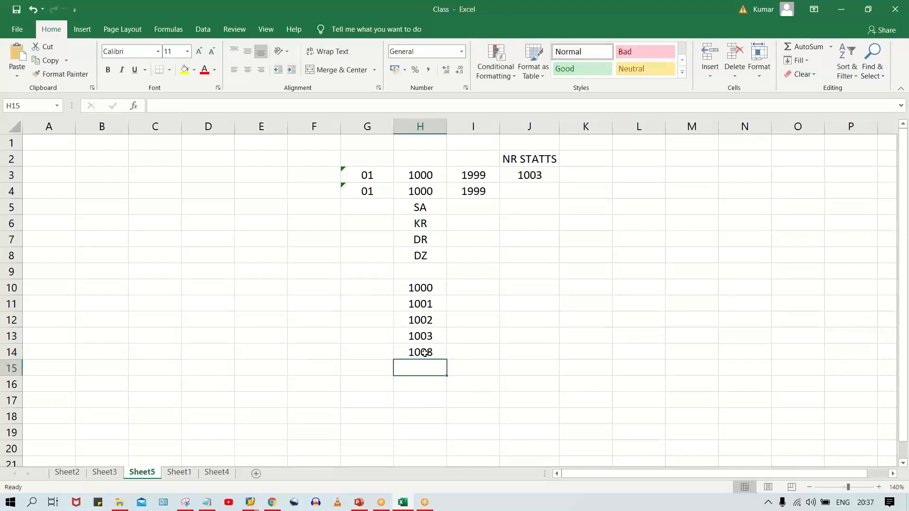
- Set the number status in cell J3 to 1008 to match the last listed number in H14
left_click(523, 175)
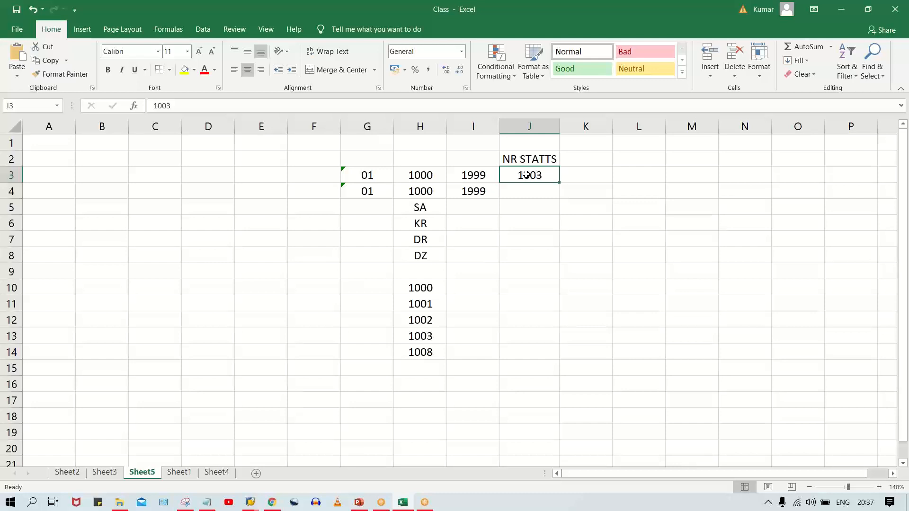
left_click(419, 351)
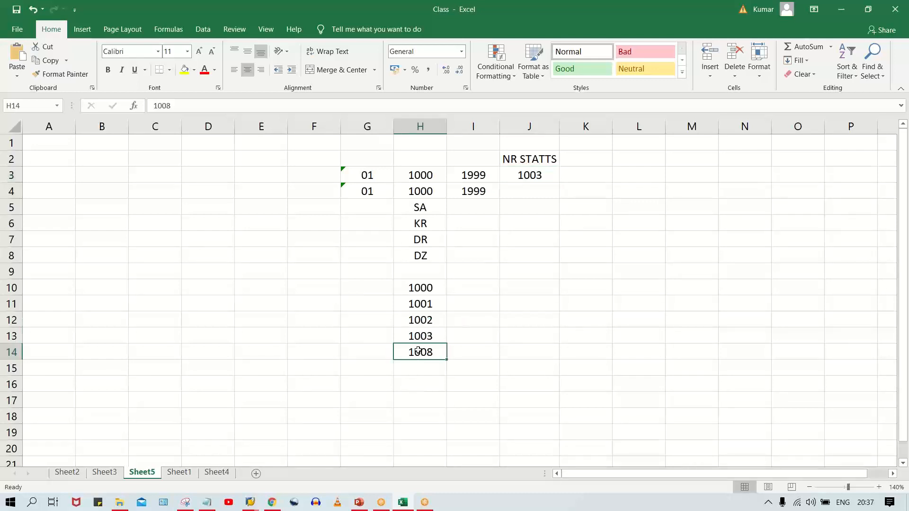
left_click(525, 176)
type("1008")
key("Return")
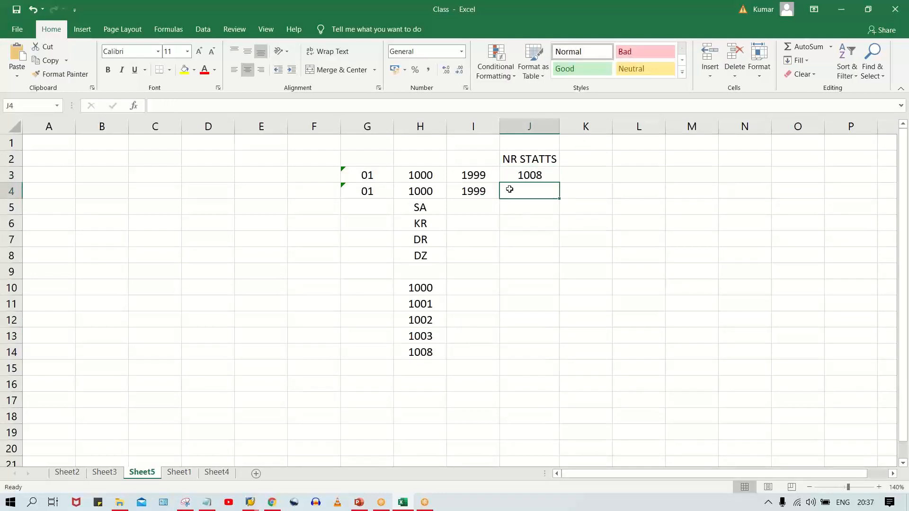
- Set the number status in cell J3 back to 1003
left_click(521, 176)
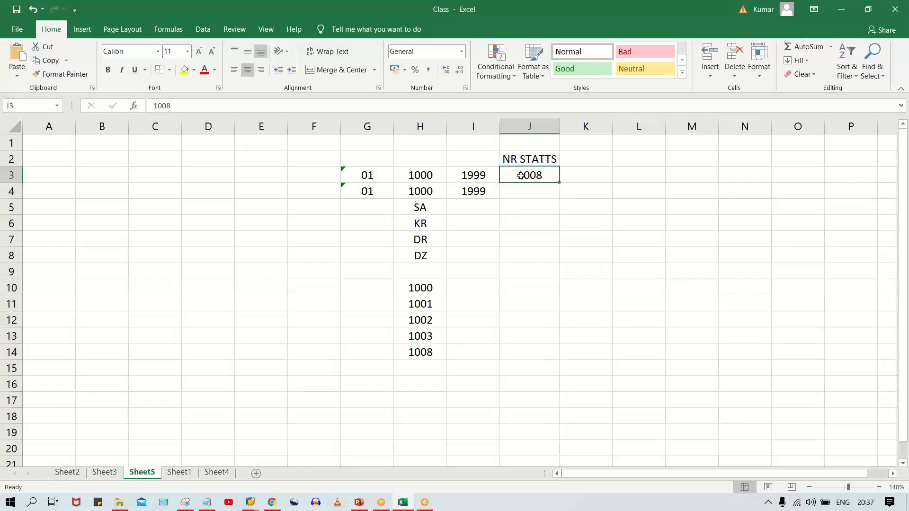
type("1003")
key("Return")
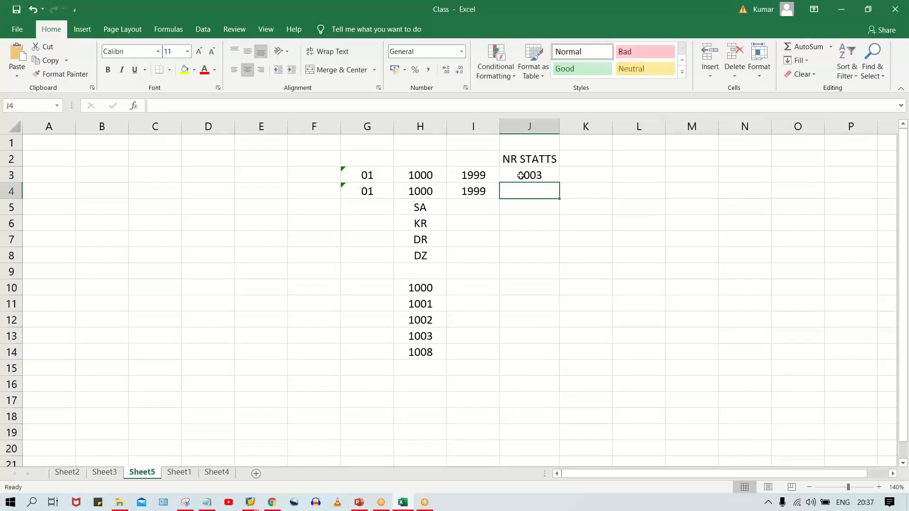
left_click(552, 172)
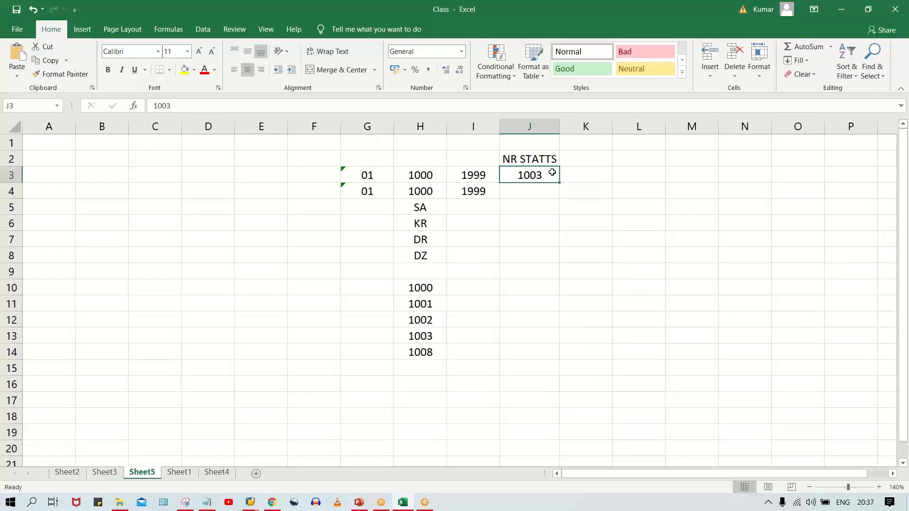
key("Right")
key("Down")
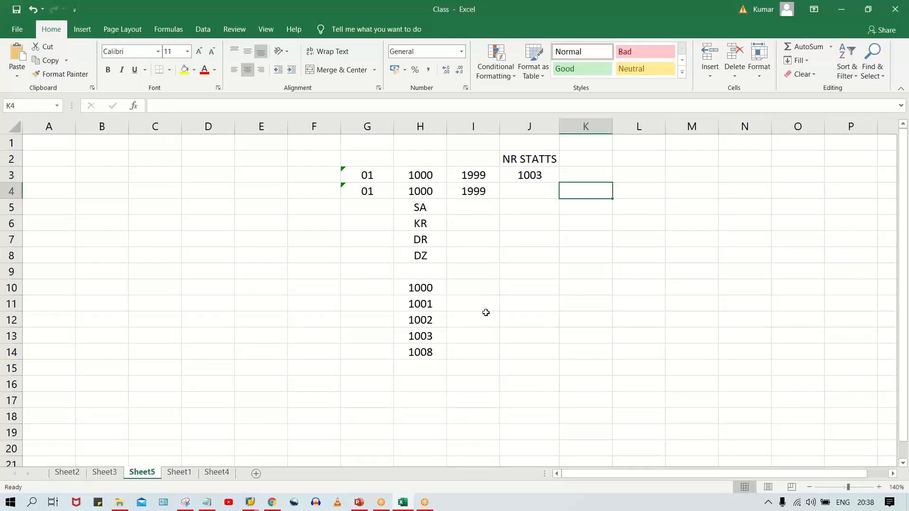
- Set the number status in cell J3 to 1007, one below the last listed number in H14
left_click(419, 355)
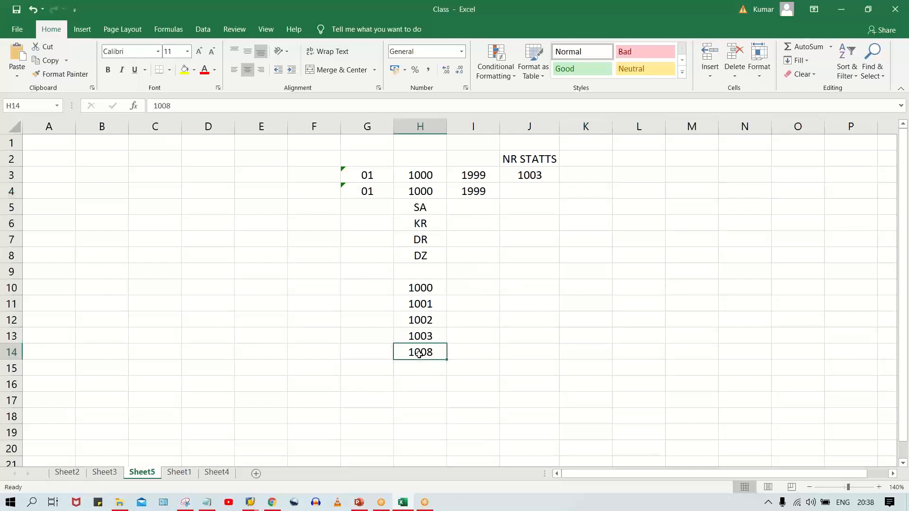
left_click(540, 171)
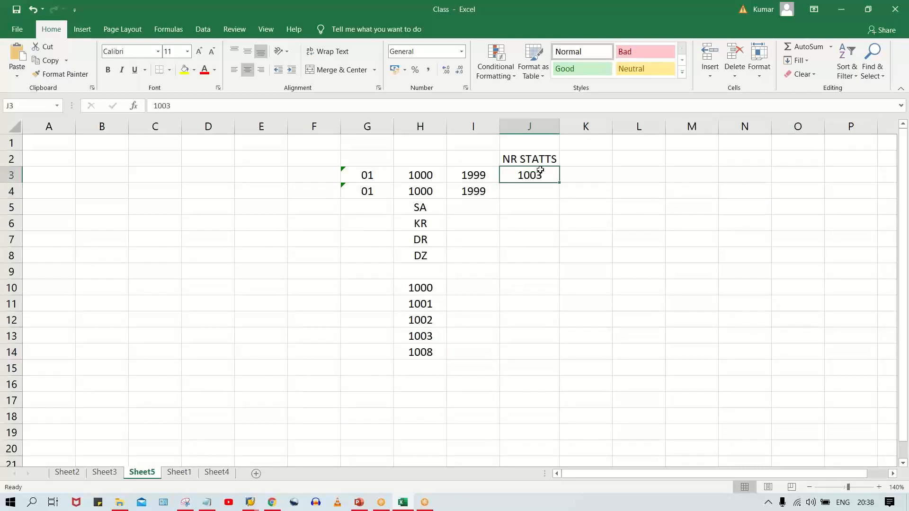
type("1007")
key("Return")
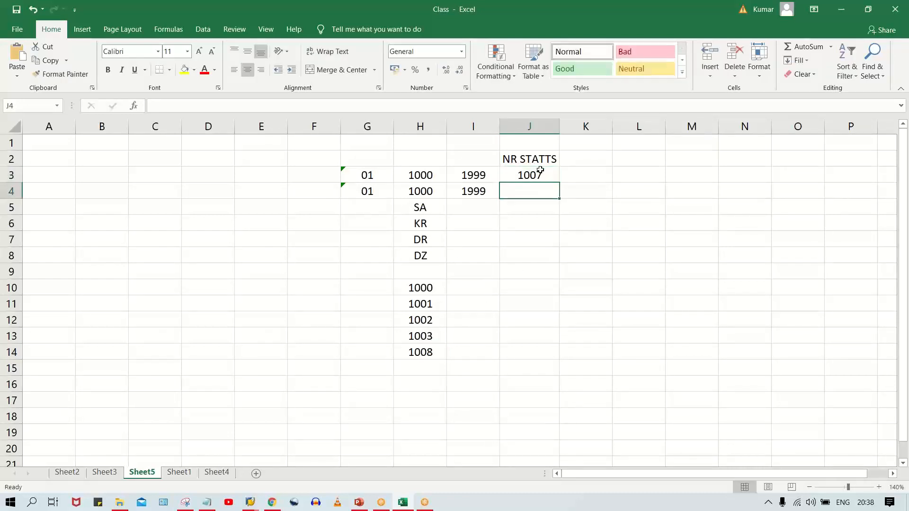
- Compare the number status in cell J3 with the last listed numbers in cells H13 and H14
left_click(432, 353)
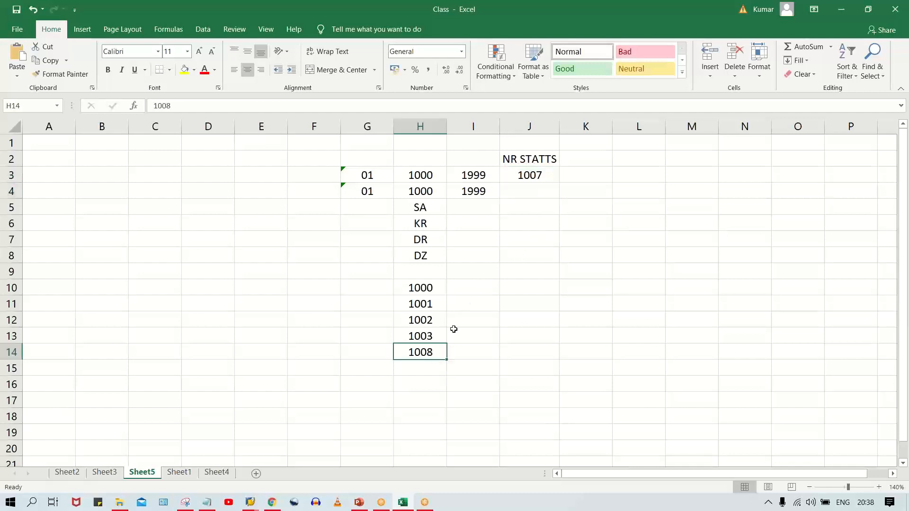
left_click(537, 171)
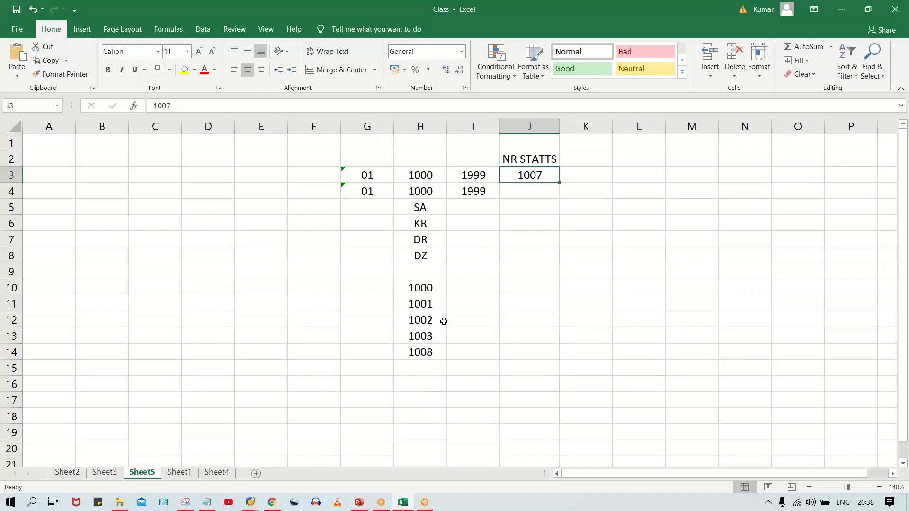
left_click(420, 340)
left_click(420, 356)
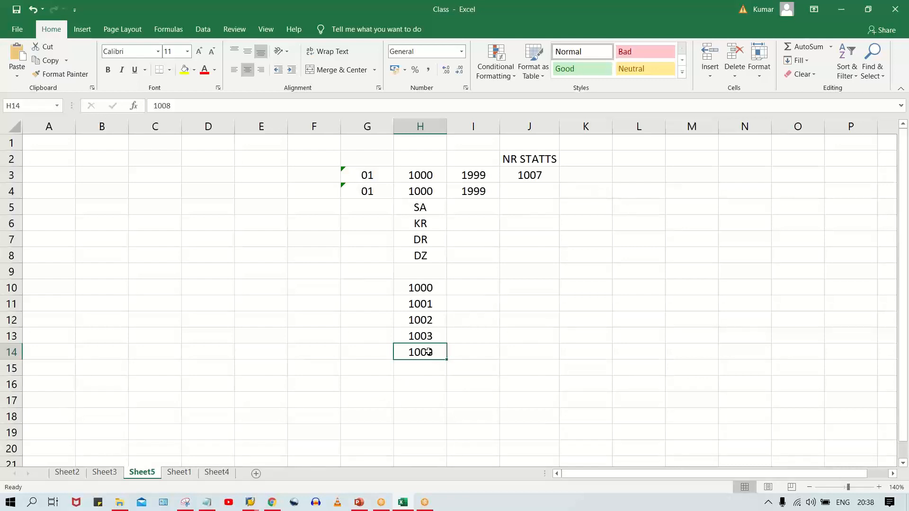
left_click_drag(425, 337, 423, 353)
left_click(535, 176)
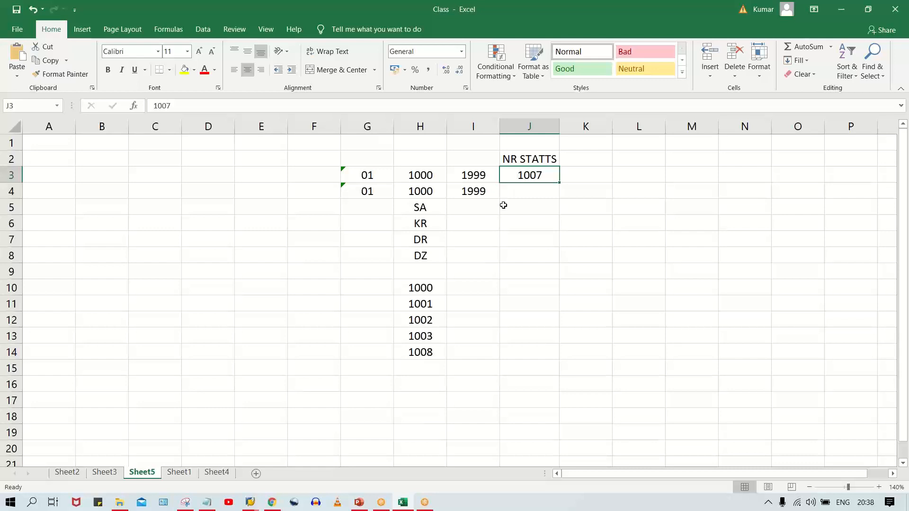
left_click(420, 347)
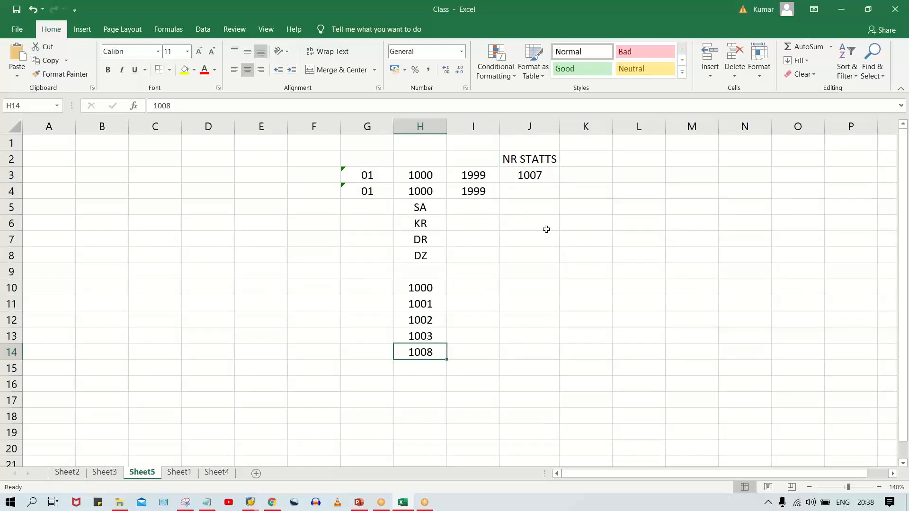
- Set the number status in cell J3 to 1008, the same as the last listed number in H14
left_click(534, 176)
type("1008")
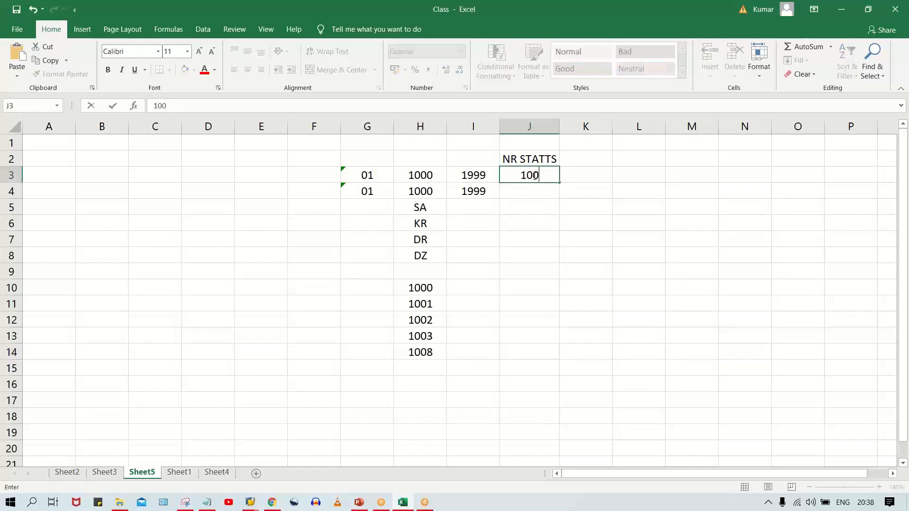
key("Return")
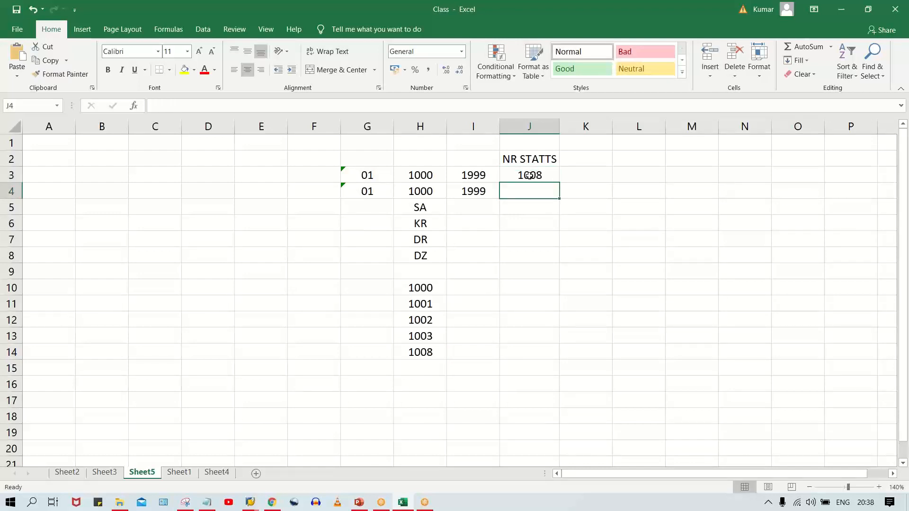
- Set the number status in cell J3 to 1000, the start of the number range interval
left_click(528, 175)
type("1000")
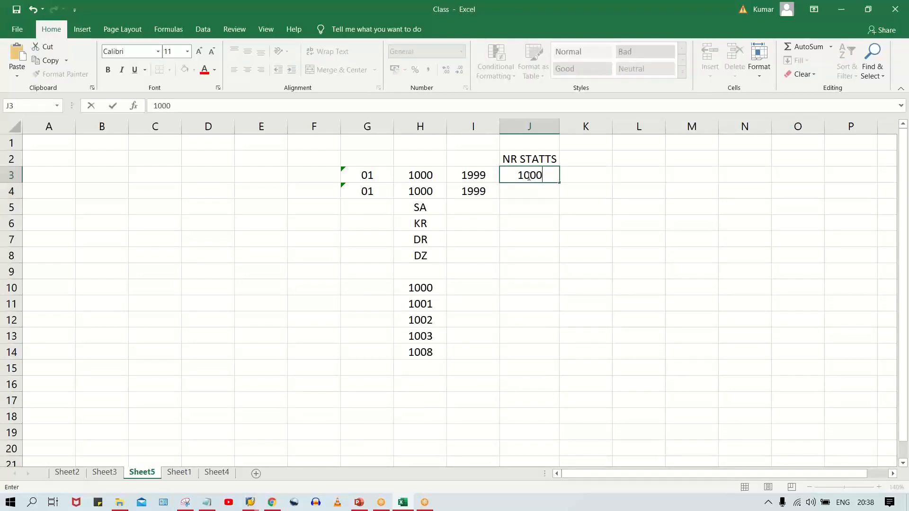
key("Return")
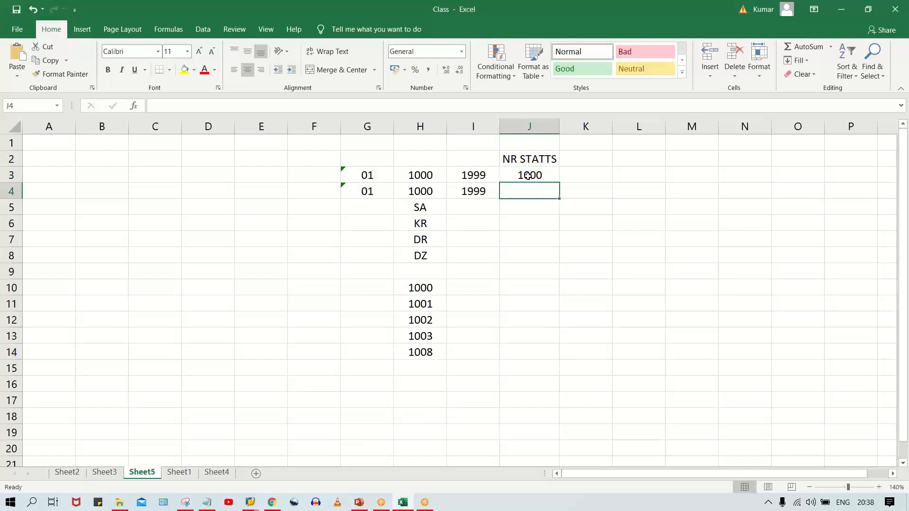
- Review the number range row, comparing its key, interval limits and number status with the consecutive numbers listed in column H
left_click(537, 179)
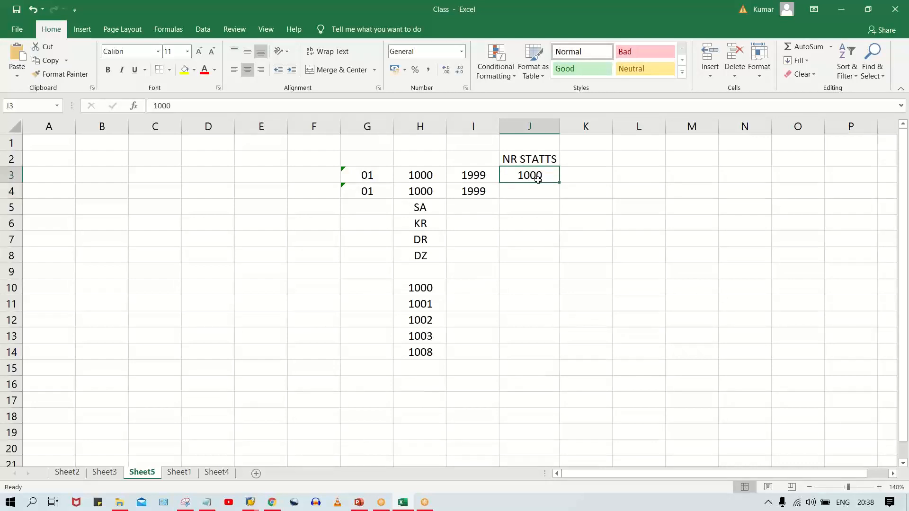
left_click(423, 368)
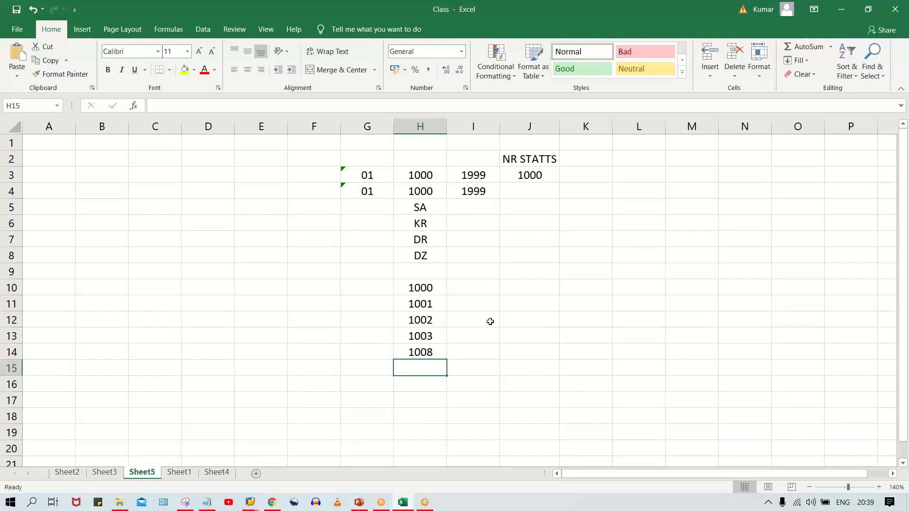
left_click(424, 179)
left_click(478, 177)
left_click(417, 176)
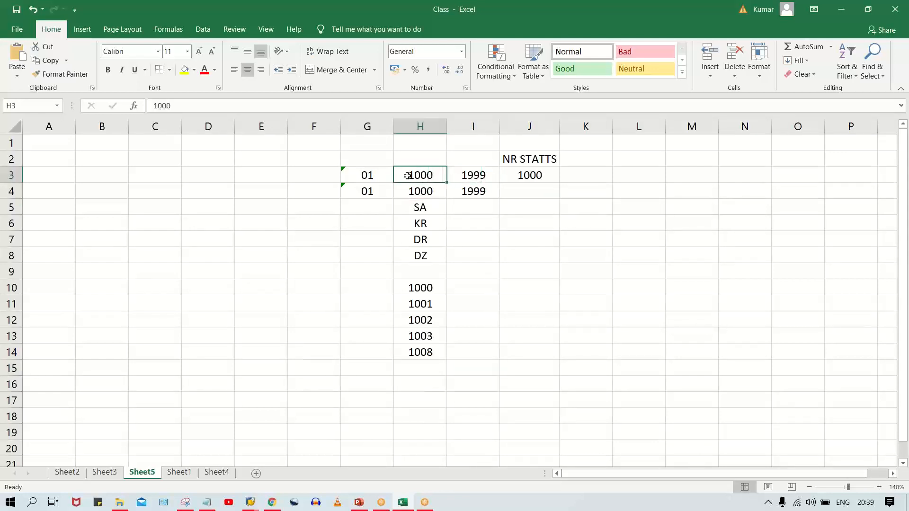
left_click(370, 177)
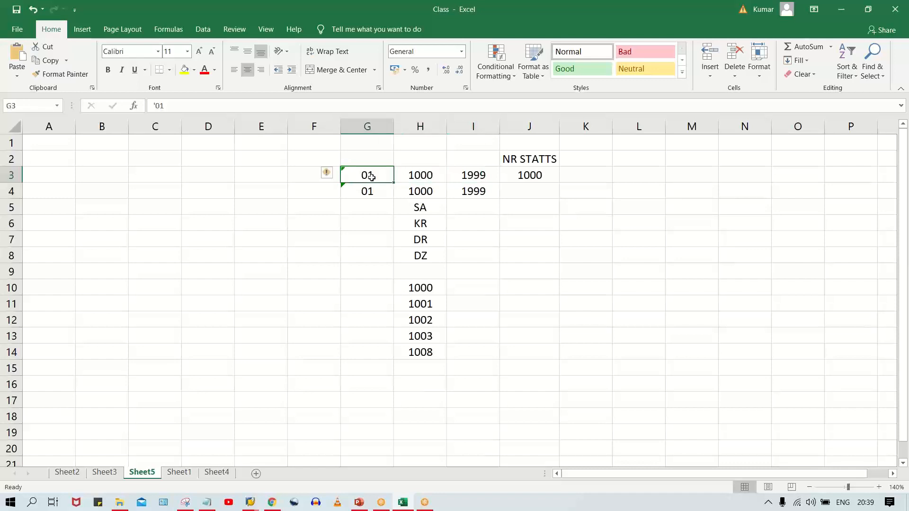
left_click(426, 176)
left_click(474, 176)
left_click(426, 176)
left_click(465, 176)
left_click(430, 176)
left_click(479, 175)
left_click(429, 175)
left_click(478, 176)
left_click(534, 177)
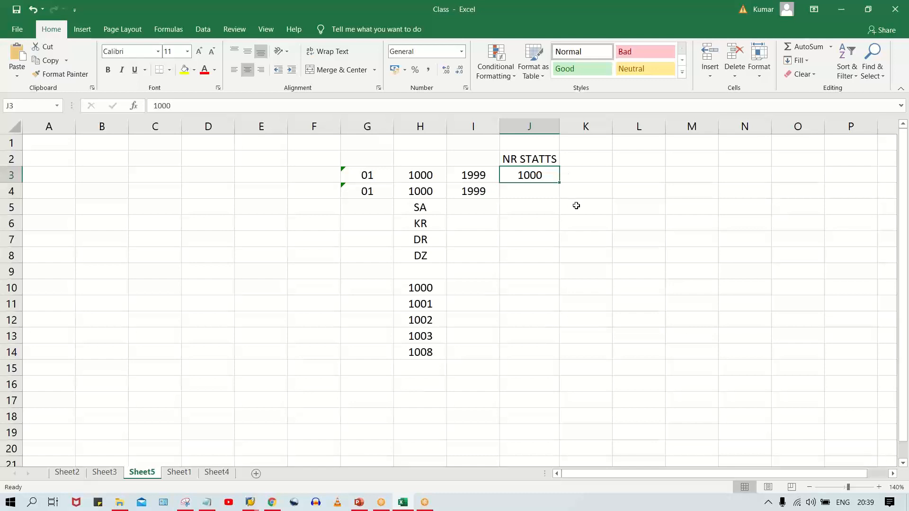
left_click(410, 291)
left_click(404, 304)
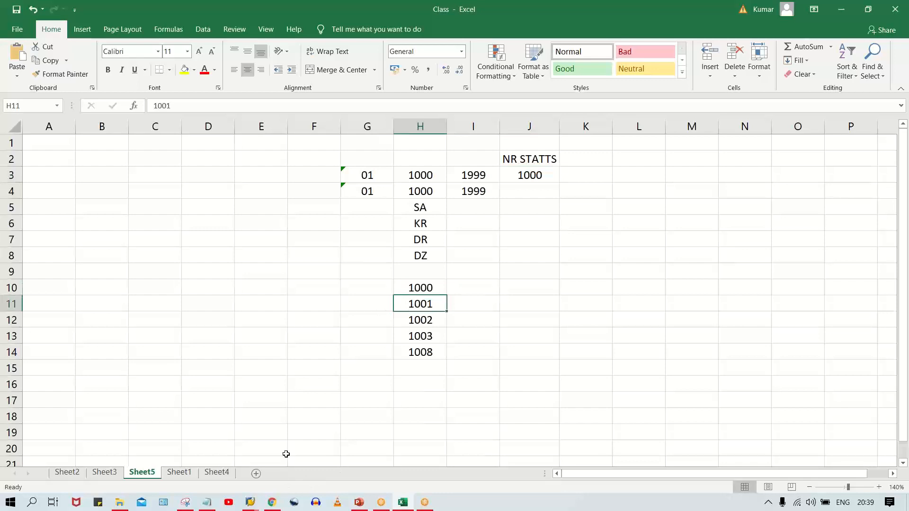
- Check the photo open in WhatsApp Web in Chrome and return to the Excel sheet
left_click(255, 502)
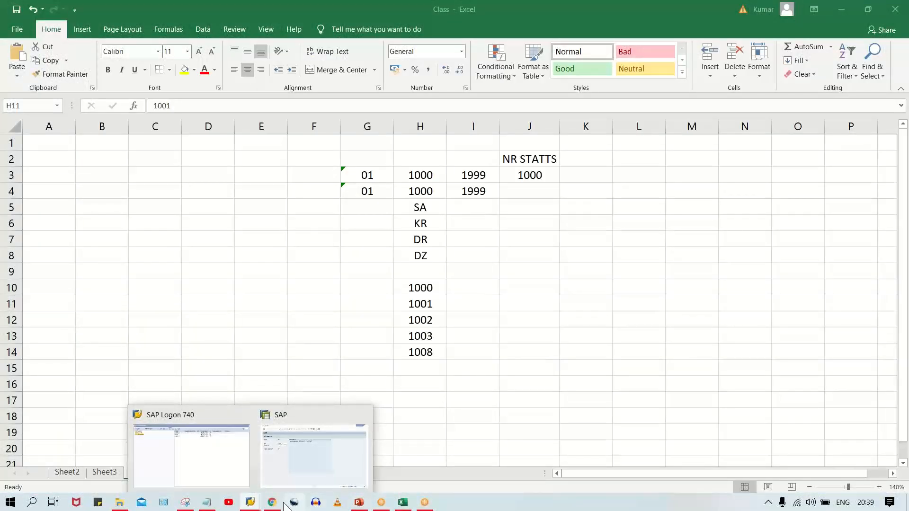
left_click(273, 503)
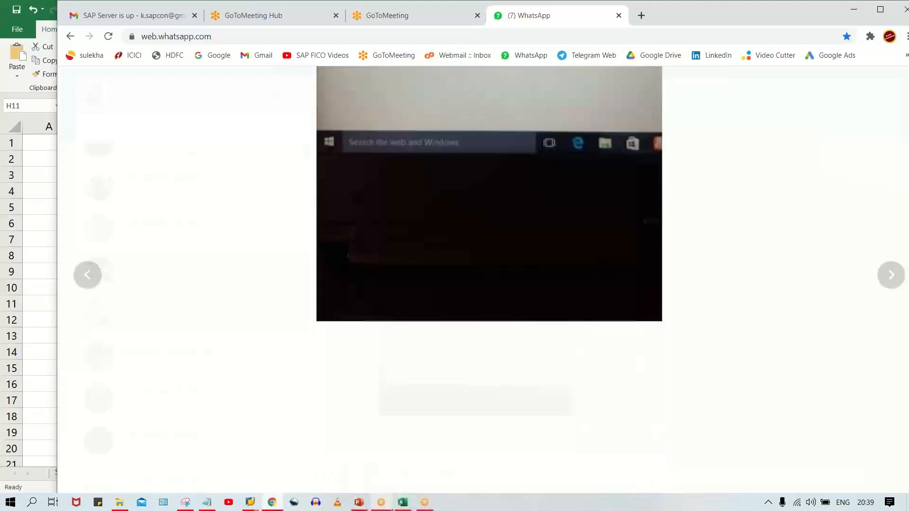
left_click(403, 503)
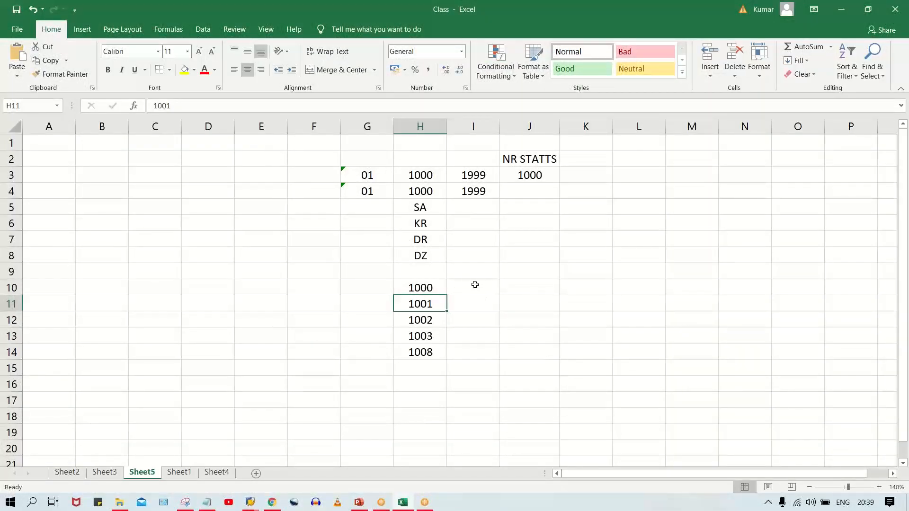
- Enter an example interval beside the first listed number, with 1 in cell I10 and 1000 in cell J10
left_click(475, 285)
type("1")
key("Tab")
type("10")
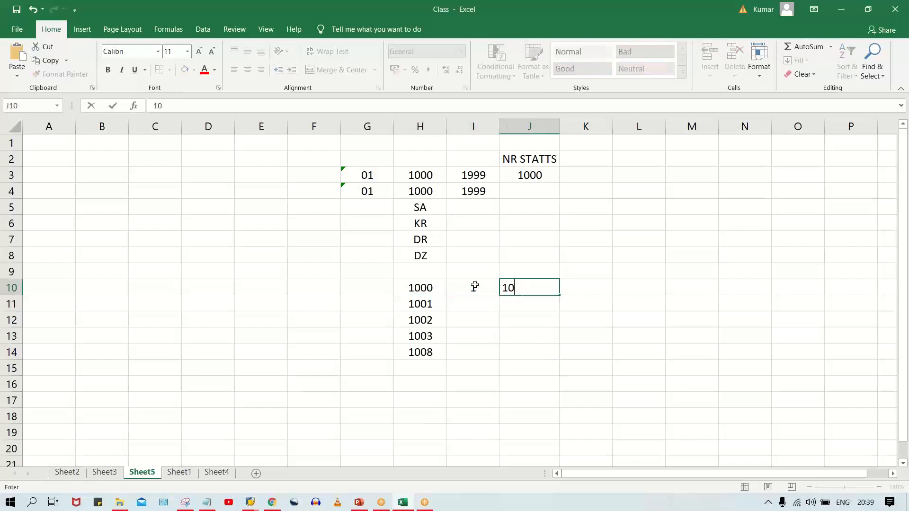
key("BackSpace")
key("BackSpace")
type("1000")
key("Return")
left_click(475, 286)
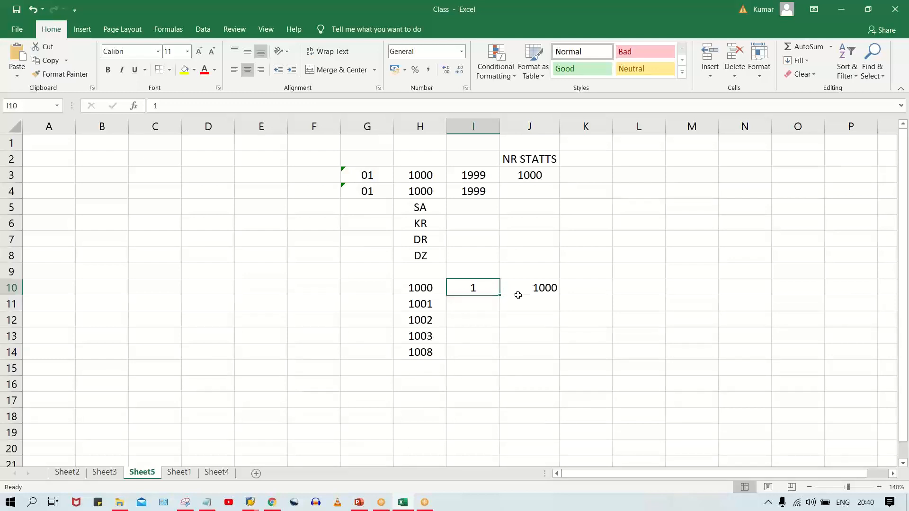
- Change the number range interval in row 3 to 1 through 100 and its number status to 90
left_click(415, 179)
type("1")
key("Tab")
type("100")
key("Tab")
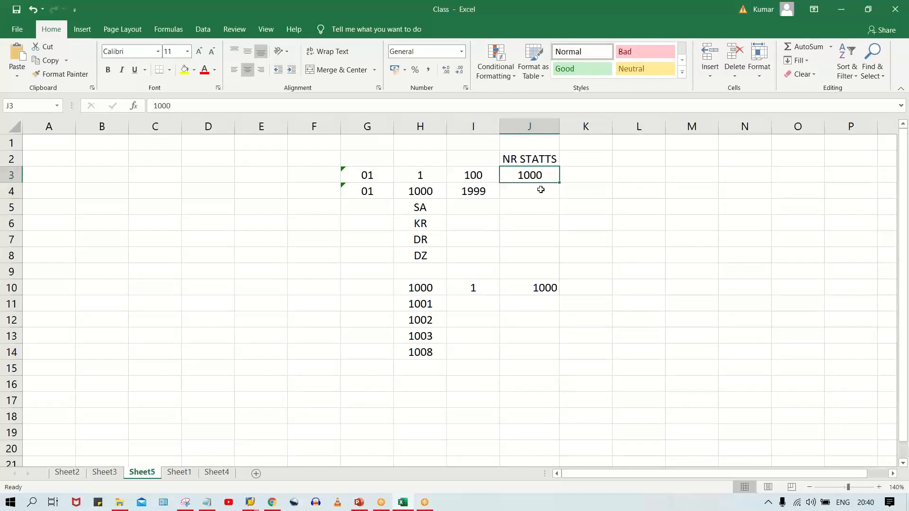
type("90")
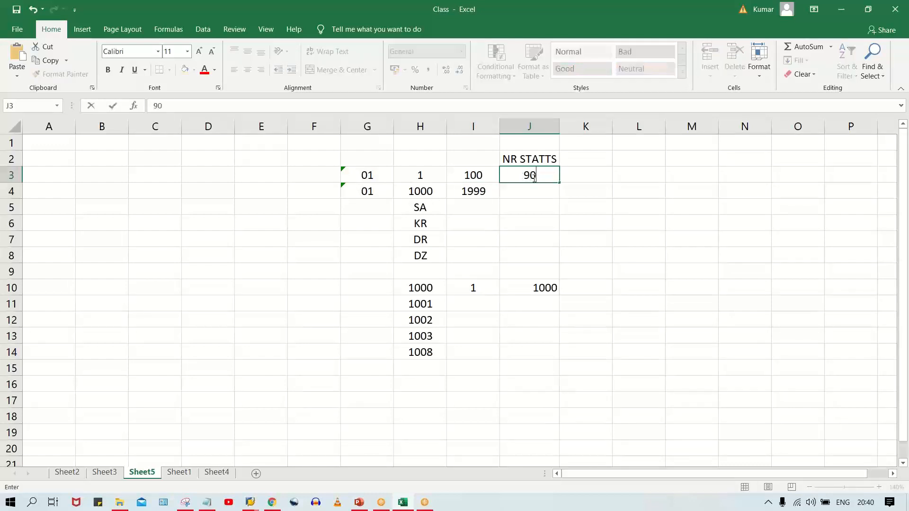
key("Return")
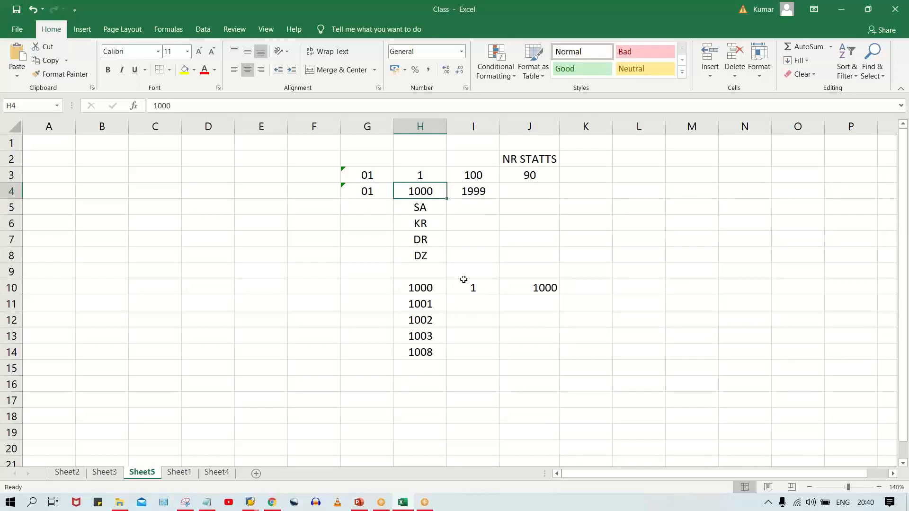
- Set the number status in cell J3 to 1, the first number of the interval
left_click(529, 175)
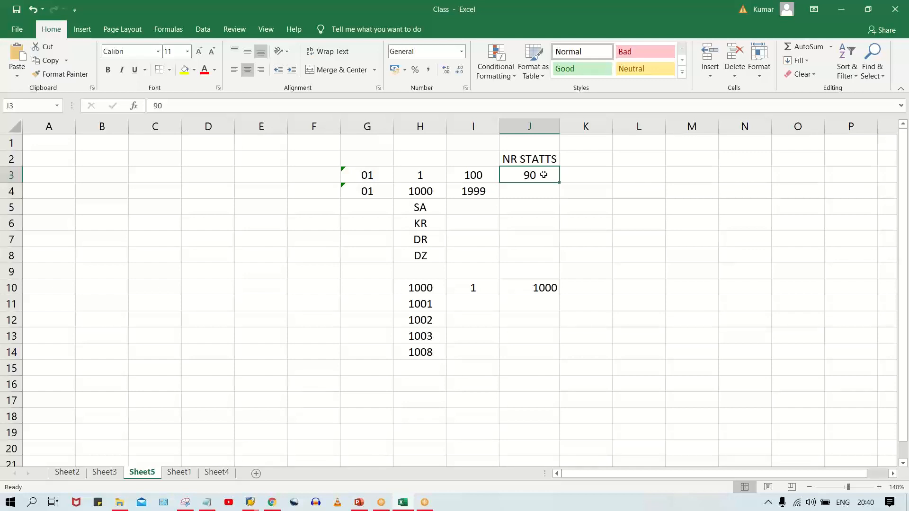
type("1")
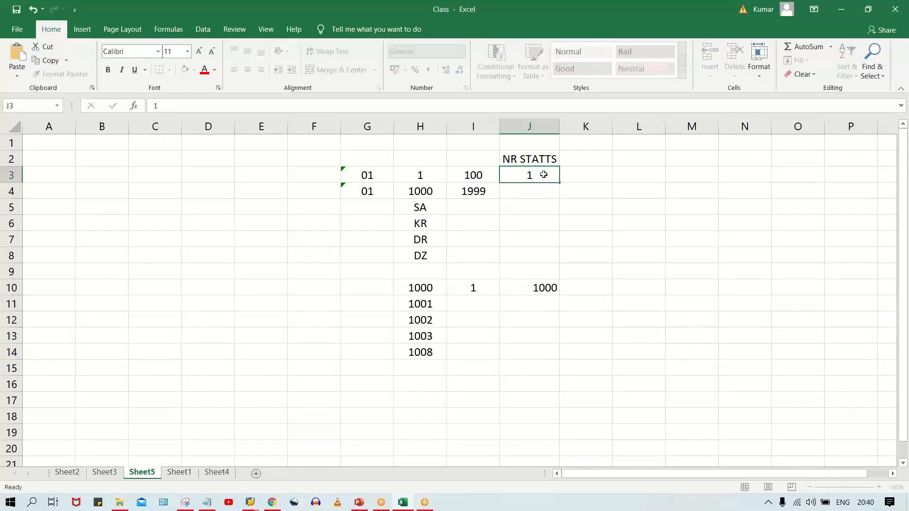
key("Return")
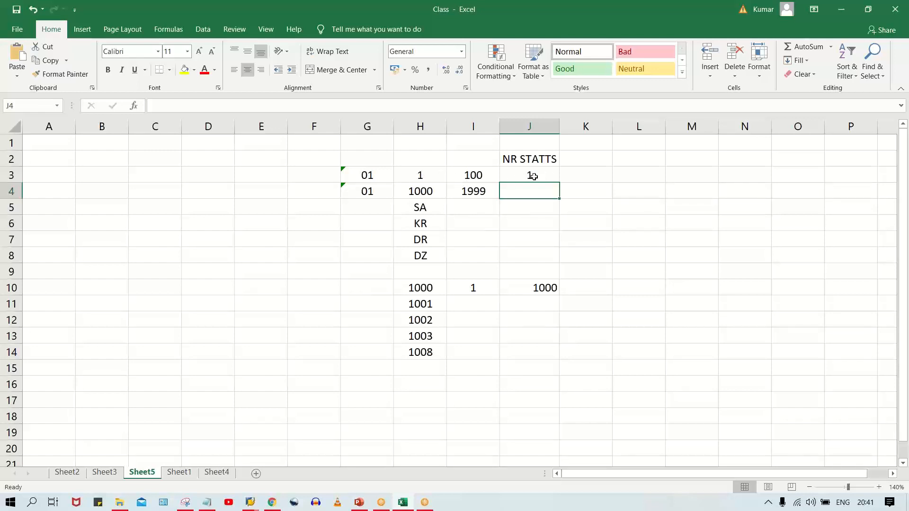
- Set the number status in cell J3 back to 90
left_click(532, 175)
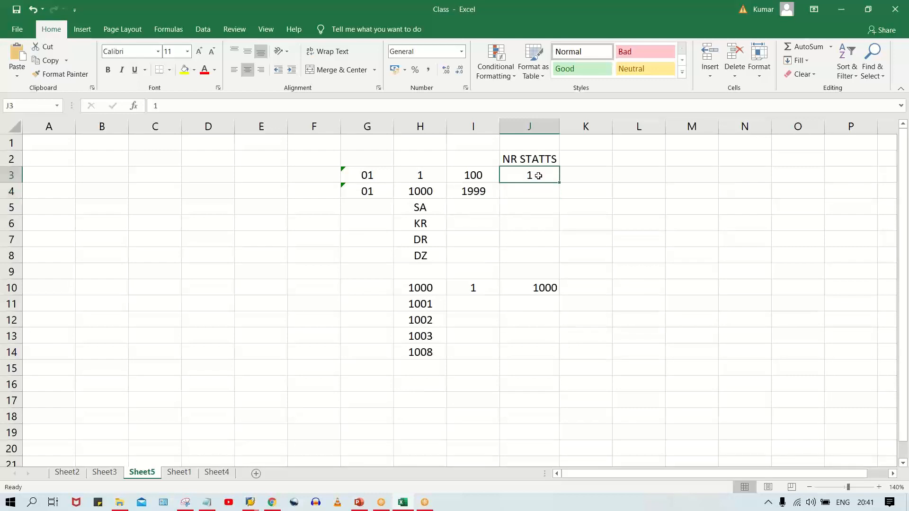
type("90")
key("Return")
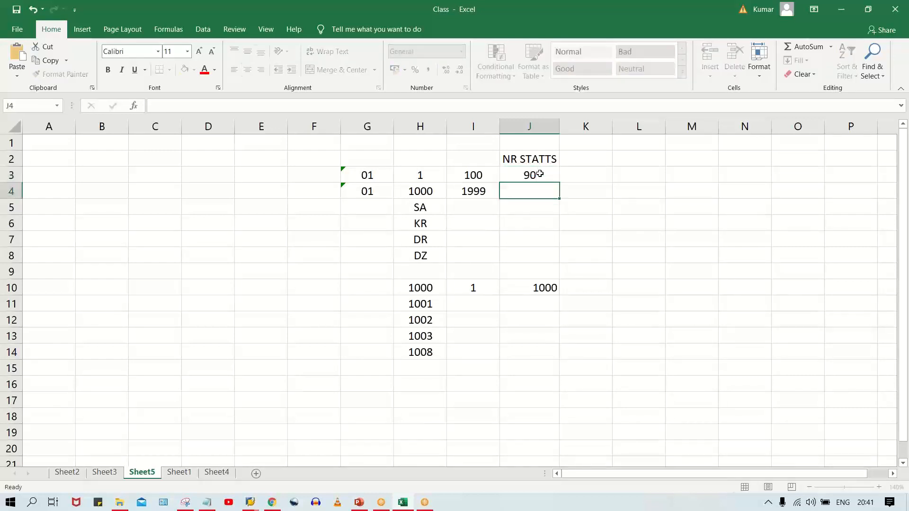
- Reset the number status in cell J3 to 1
left_click(540, 174)
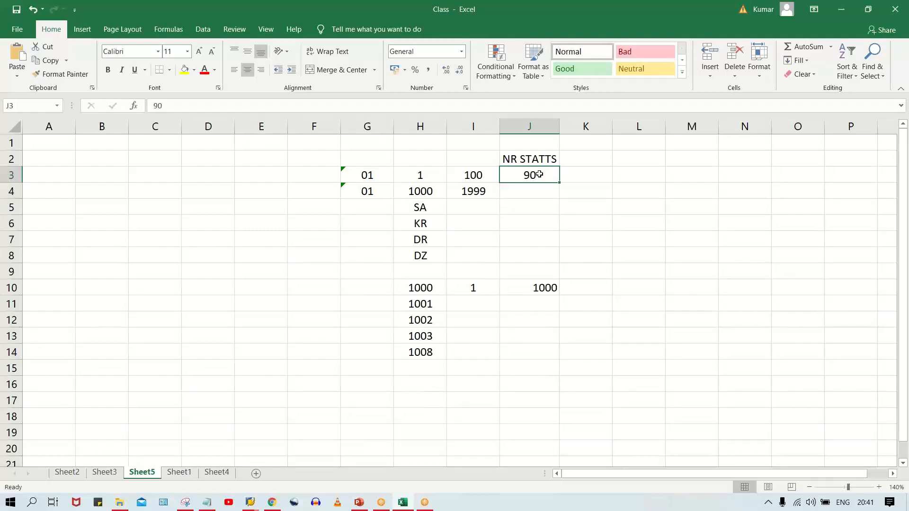
type("1")
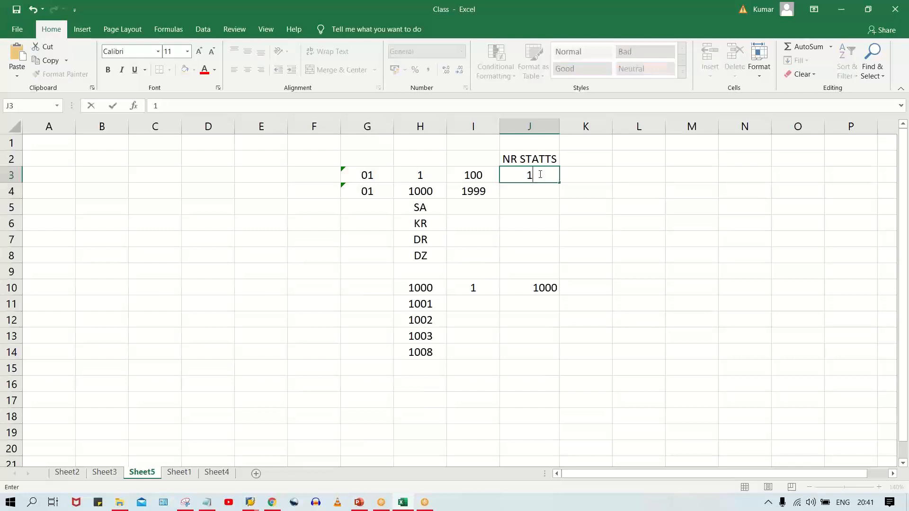
key("Return")
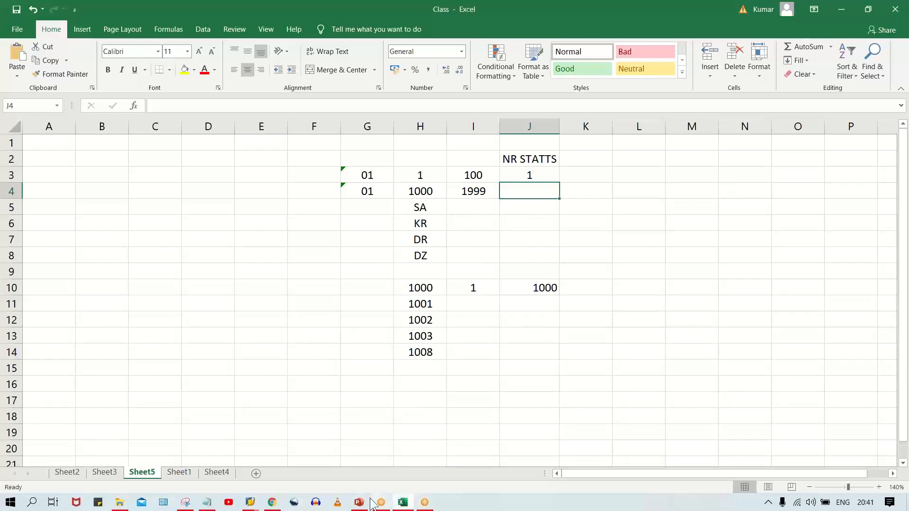
- View the WhatsApp Web photo in Chrome again and return to the number range sheet in Excel
left_click(272, 502)
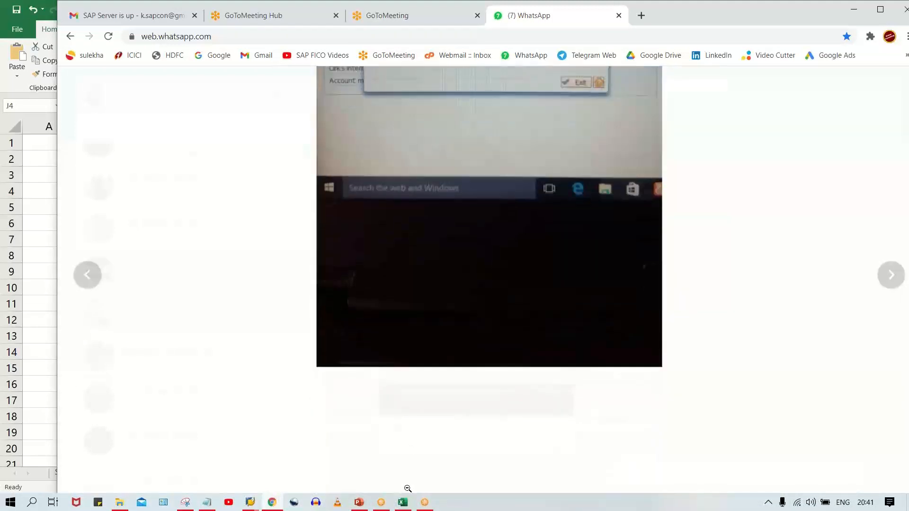
left_click(403, 502)
left_click(547, 228)
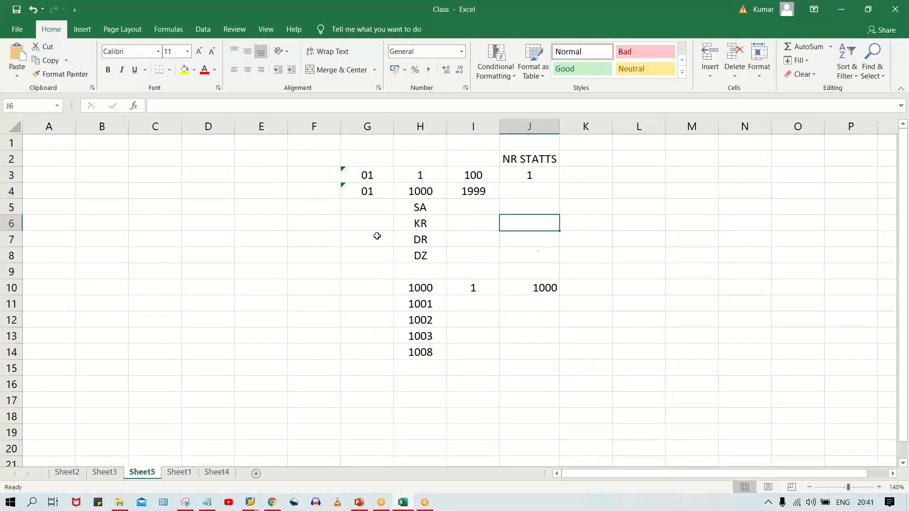
- Clear the contents of cells G6:K15, removing the other document types and the example numbers below SA
mouse_move(389, 223)
left_mouse_down()
mouse_move(469, 224)
mouse_move(571, 357)
mouse_move(564, 362)
left_mouse_up()
key("Delete")
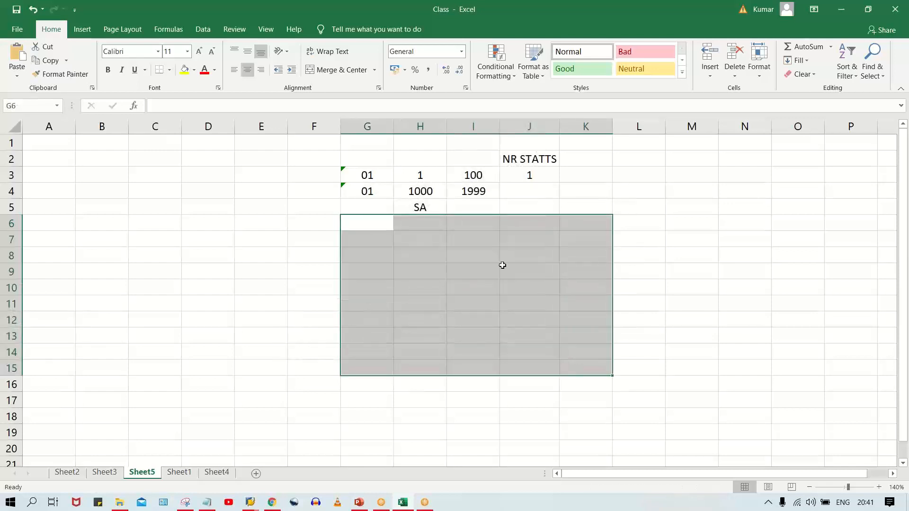
left_click(530, 176)
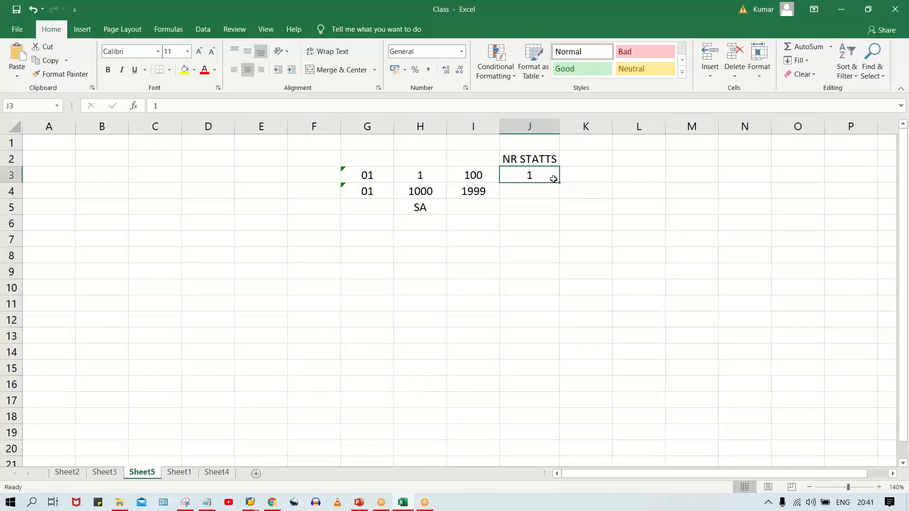
left_click(431, 176)
left_click(522, 173)
left_click(450, 174)
left_click(526, 176)
left_click(526, 241)
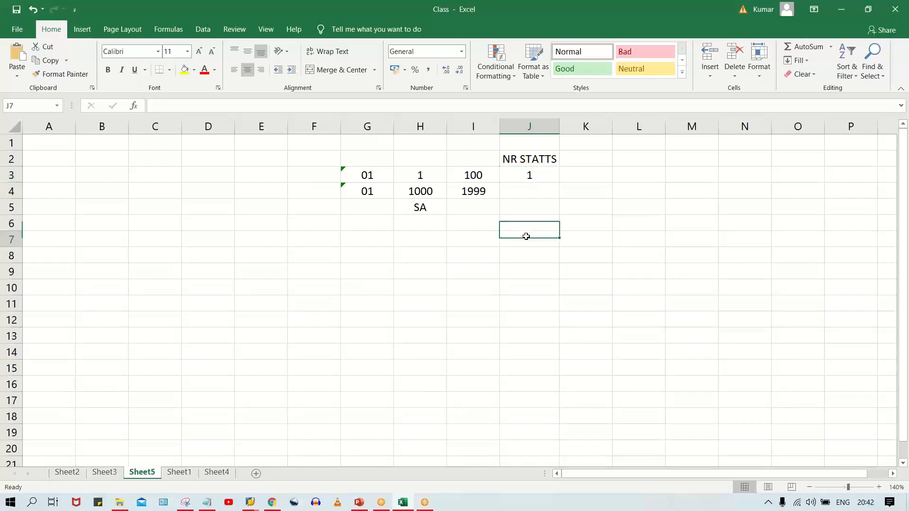
- Step the number status in cell J3 through the values 5, 20, 40 and 60
left_click(538, 171)
type("5")
key("Return")
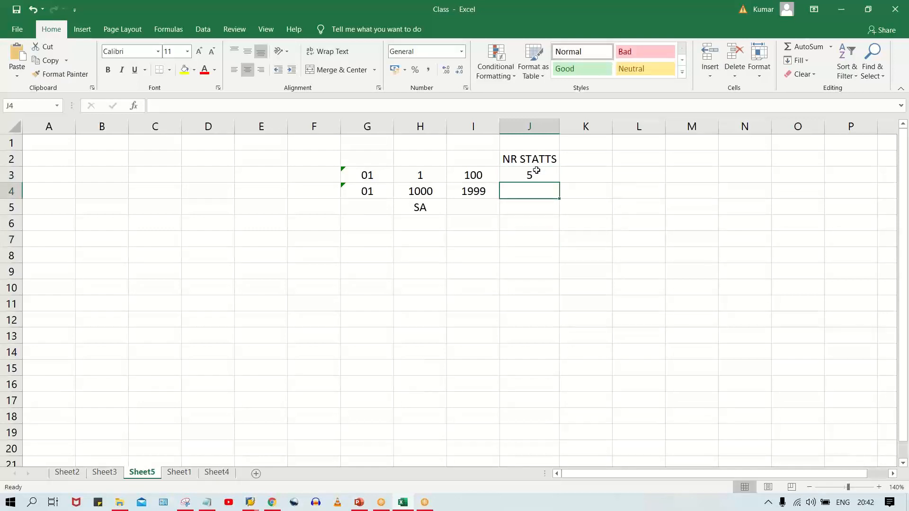
left_click(537, 171)
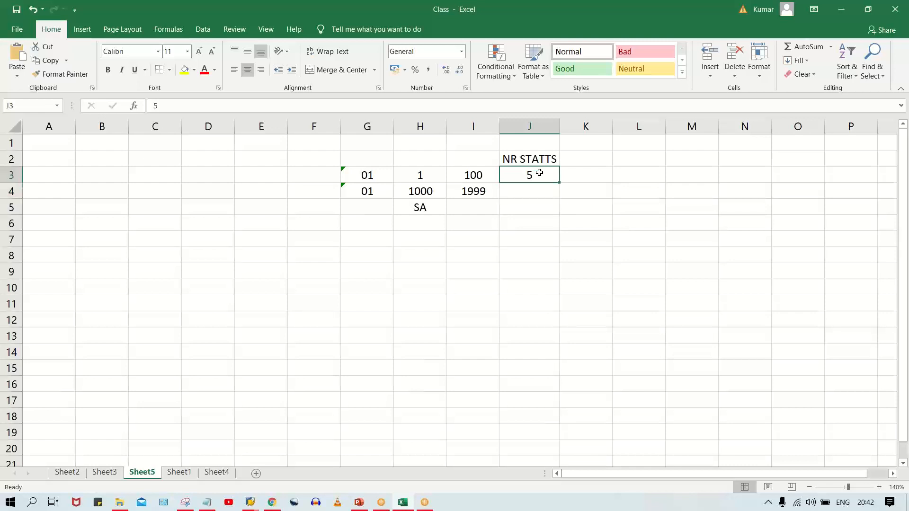
type("20")
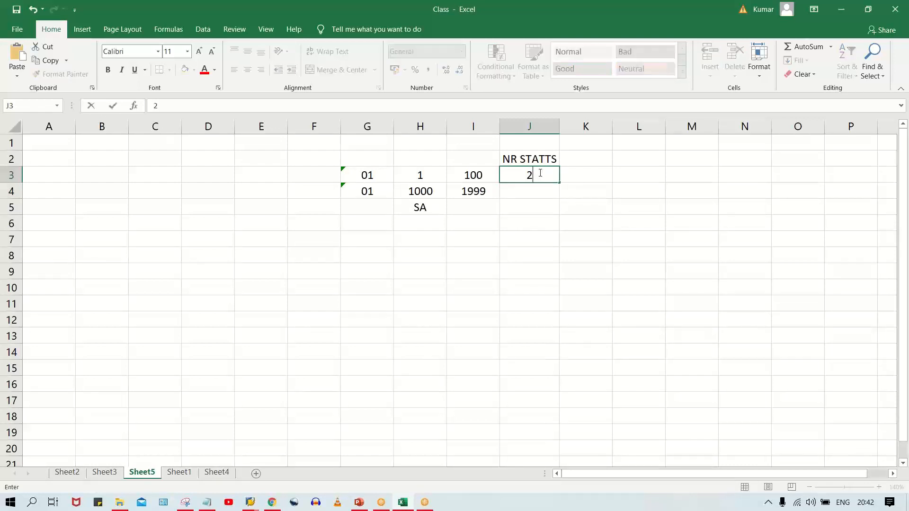
key("Return")
left_click(540, 174)
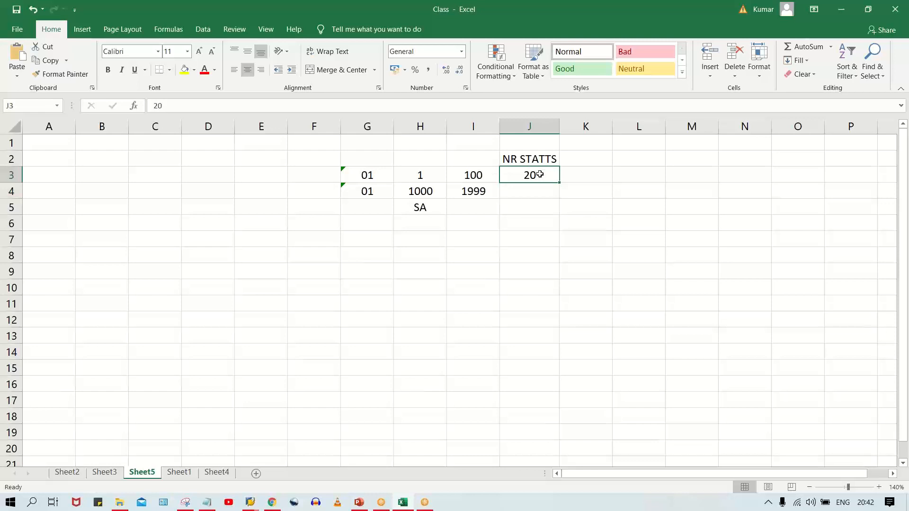
type("40")
key("Return")
left_click(539, 174)
type("60")
key("Return")
type("8")
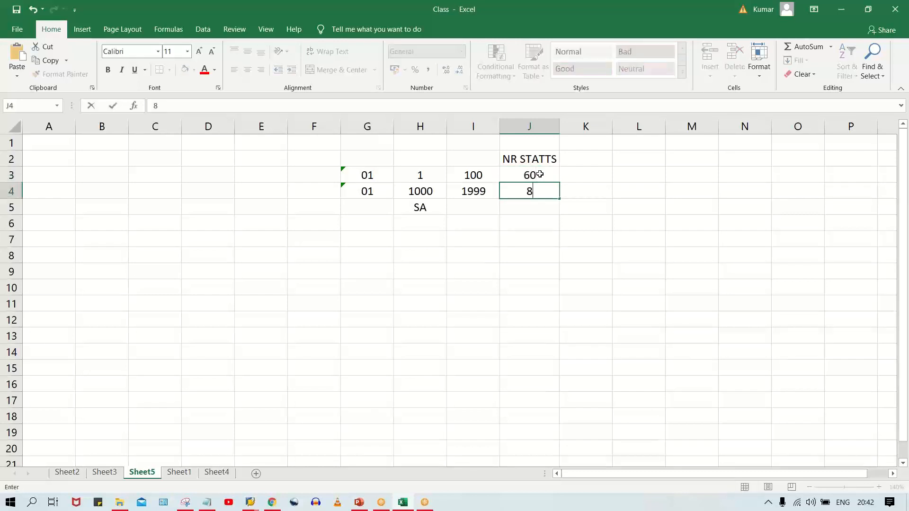
key("BackSpace")
- Set the number status in cell J3 to 90
left_click(540, 175)
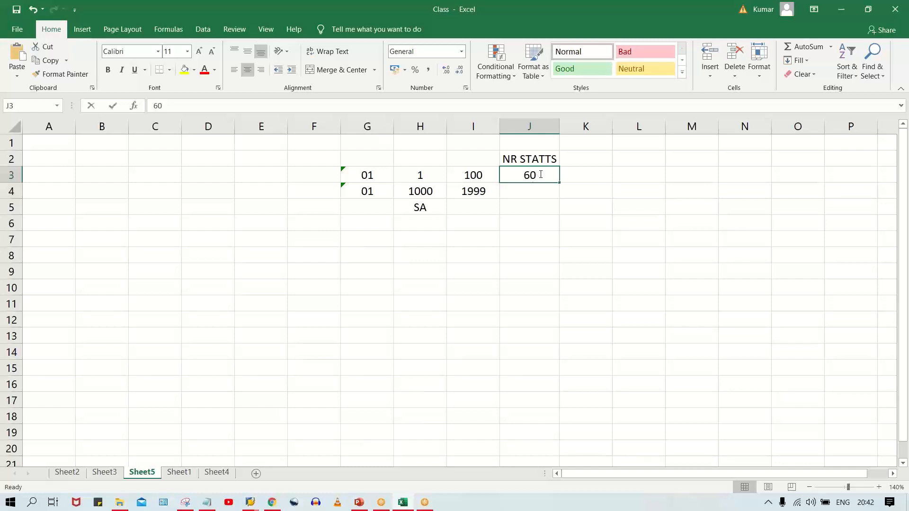
type("90")
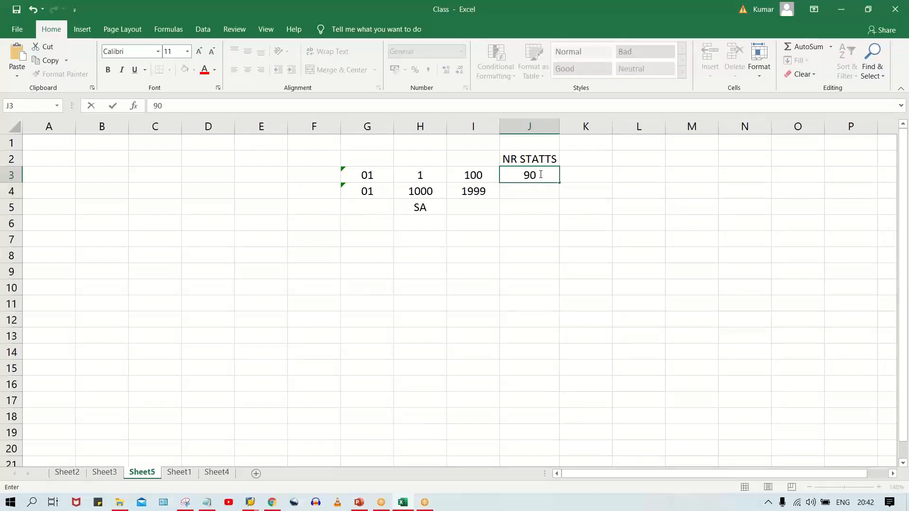
key("Return")
left_click(540, 174)
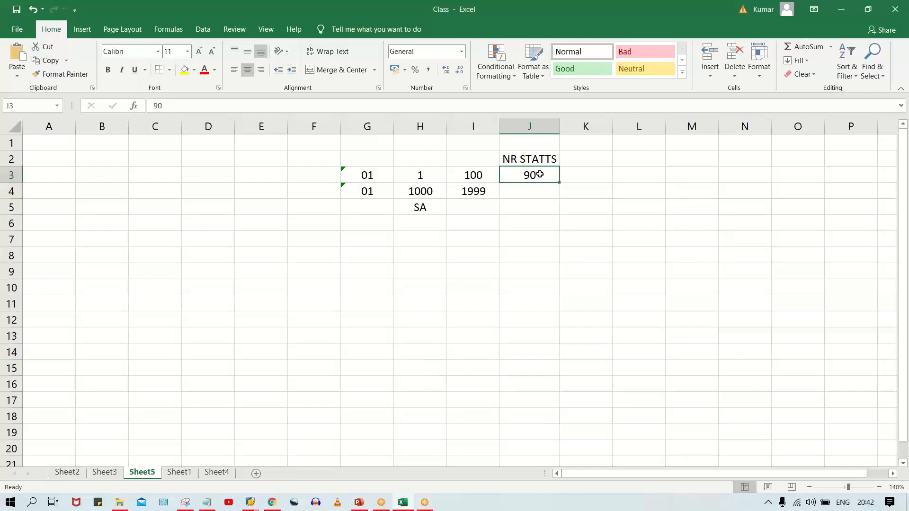
left_click(422, 176)
left_click(513, 174)
- Switch to the open SAP logon screen and try to log on to client 800
mouse_move(256, 505)
left_click(308, 467)
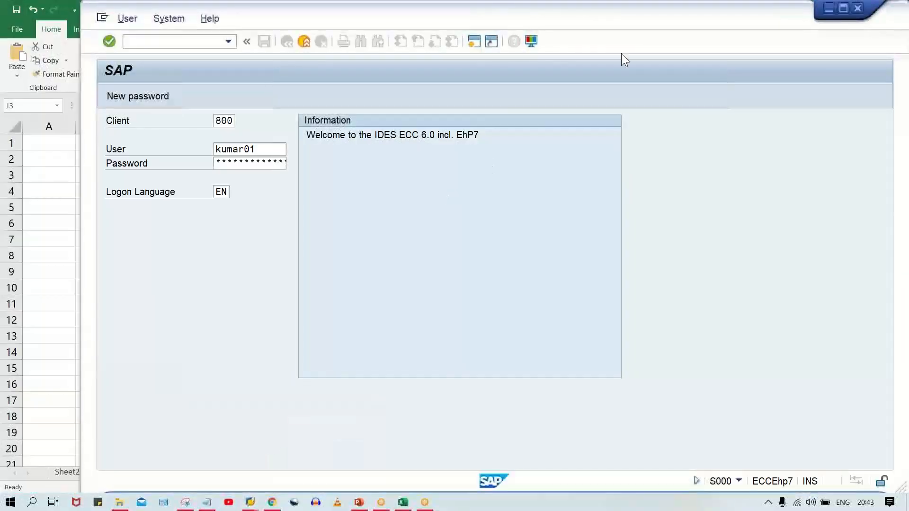
key("Return")
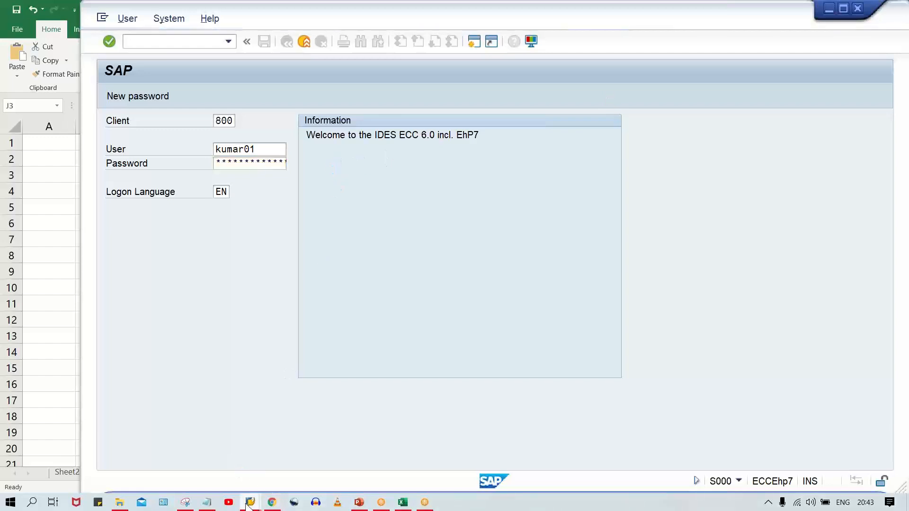
- Open a new logon screen from SAP Logon and log on to client 800 with the user name and account password
mouse_move(250, 504)
left_click(222, 461)
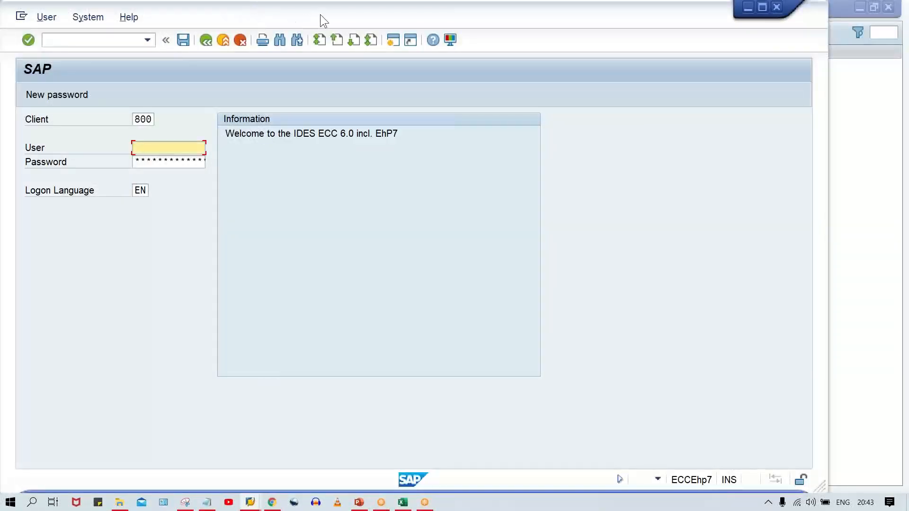
left_click(241, 148)
left_click(243, 149)
left_click(251, 157)
left_click(274, 162)
type("**")
key("Return")
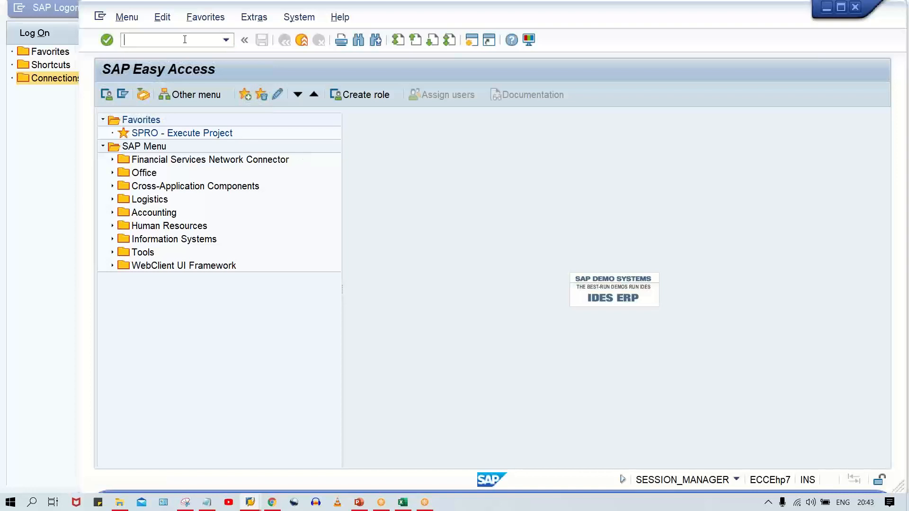
- Start the Create Vendor transaction XK01
left_click(533, 310)
left_click(175, 45)
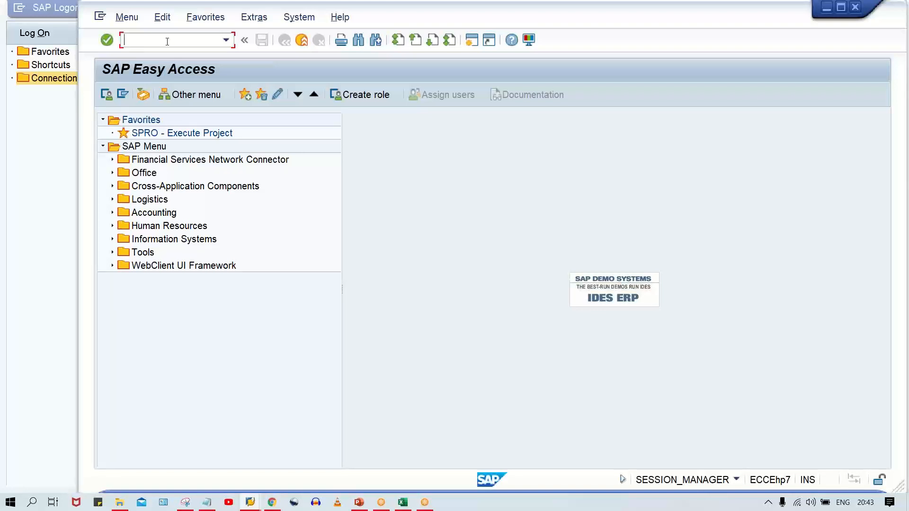
type("XK02")
key("BackSpace")
type("1")
key("Return")
- Enter company code HOD1 and account group HOD1 for the new vendor and continue to the address data
left_click(247, 162)
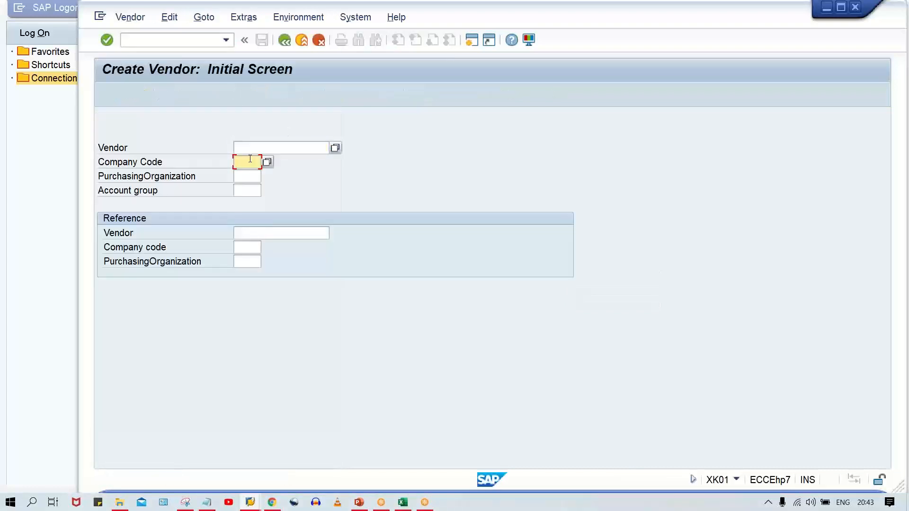
left_click(253, 205)
left_click(250, 191)
left_click(254, 219)
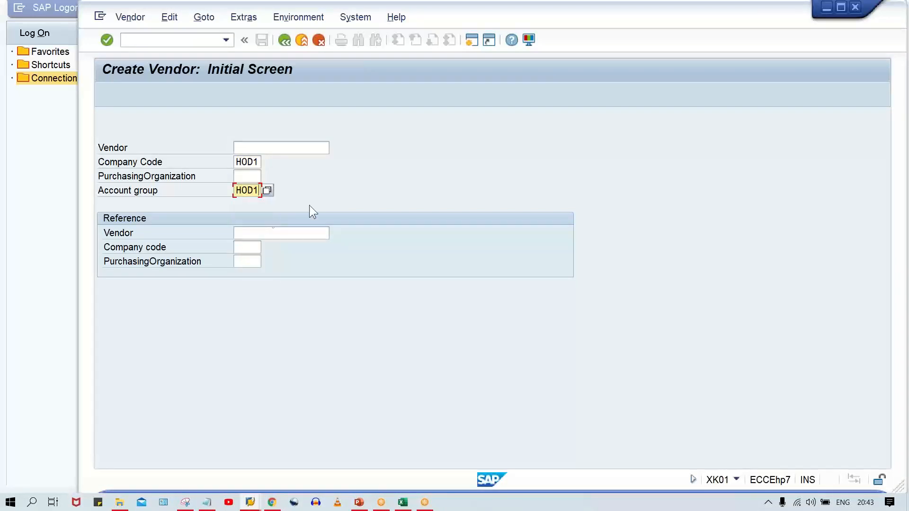
key("Return")
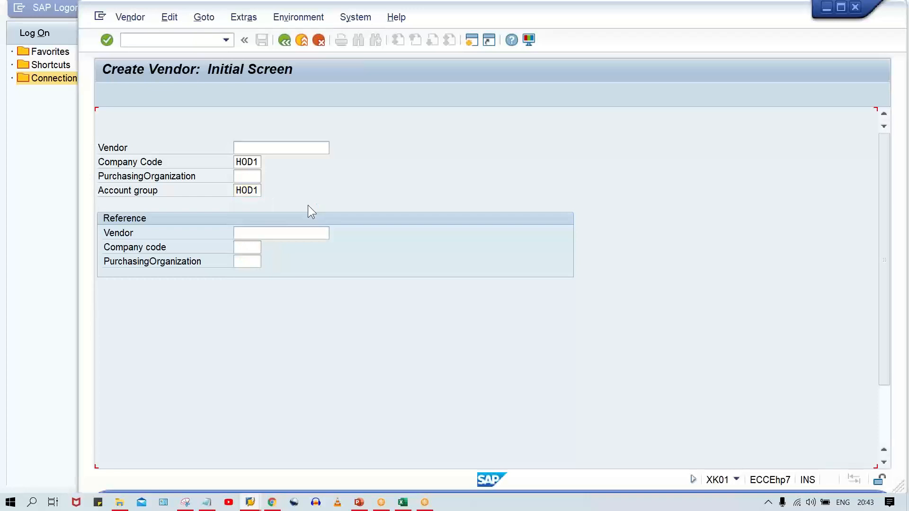
- Name the vendor TEST VENDOR_HOD111, set its country to IN and continue to the control data
left_click(294, 190)
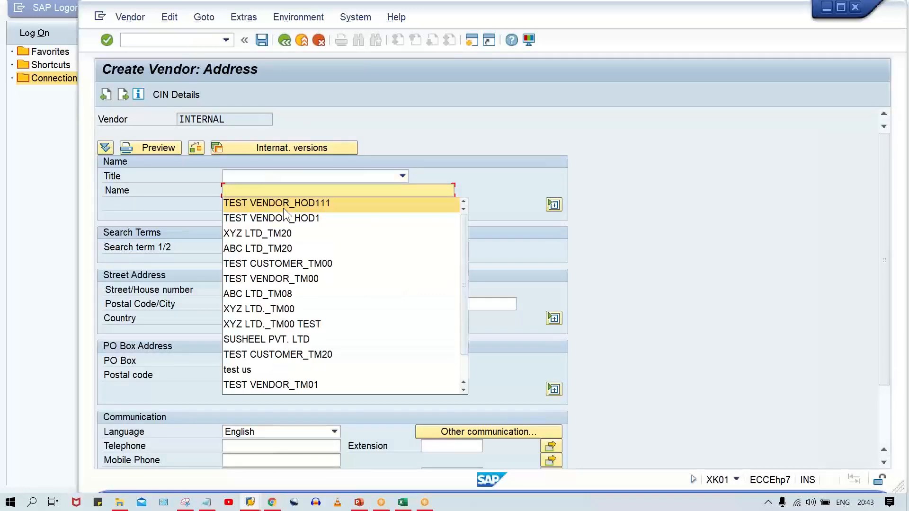
left_click(283, 208)
left_click(234, 322)
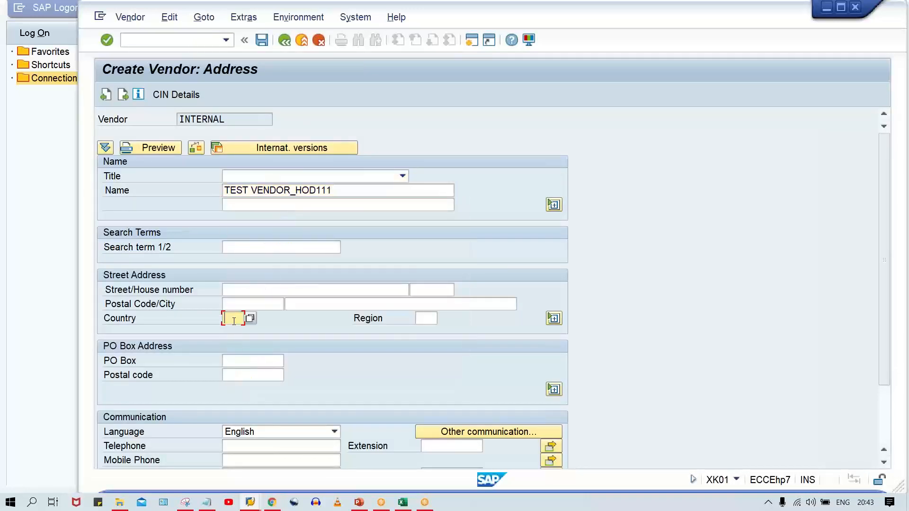
left_click(242, 330)
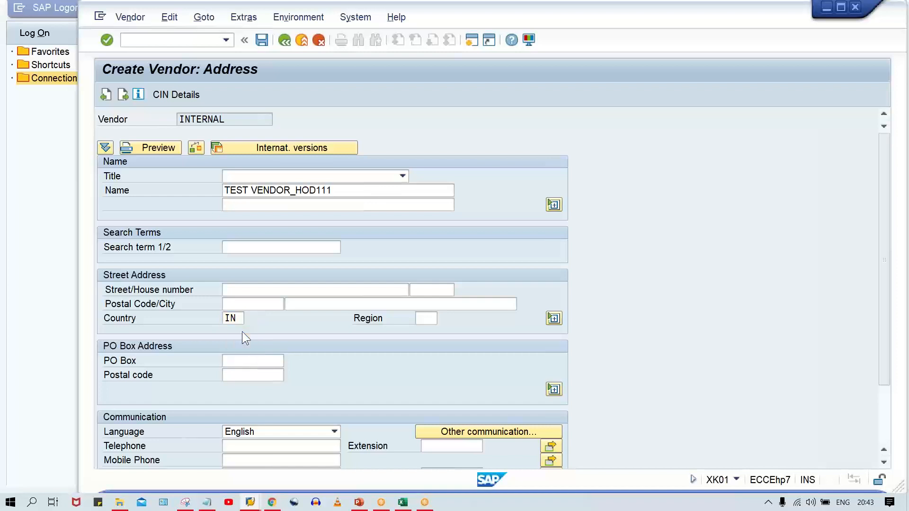
key("Return")
- Pass through the remaining vendor screens, entering reconciliation account 2000, and try to save the vendor
key("Return")
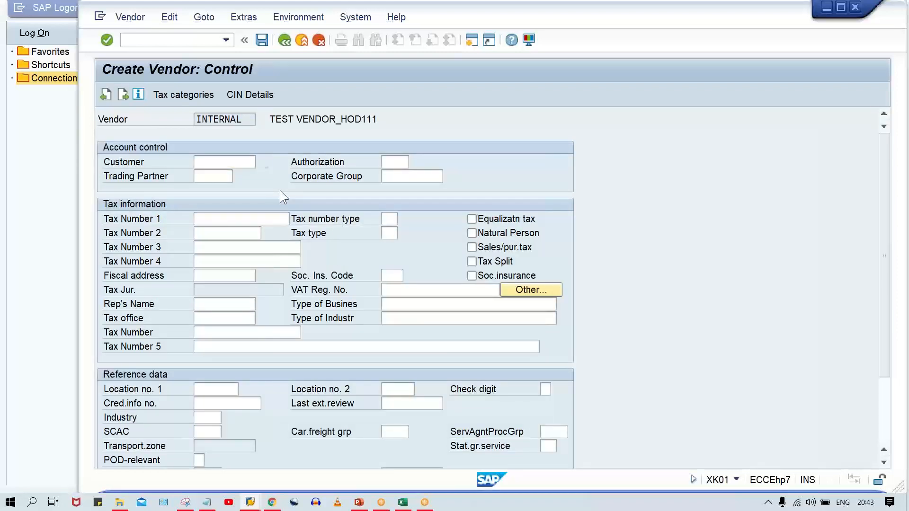
key("Return")
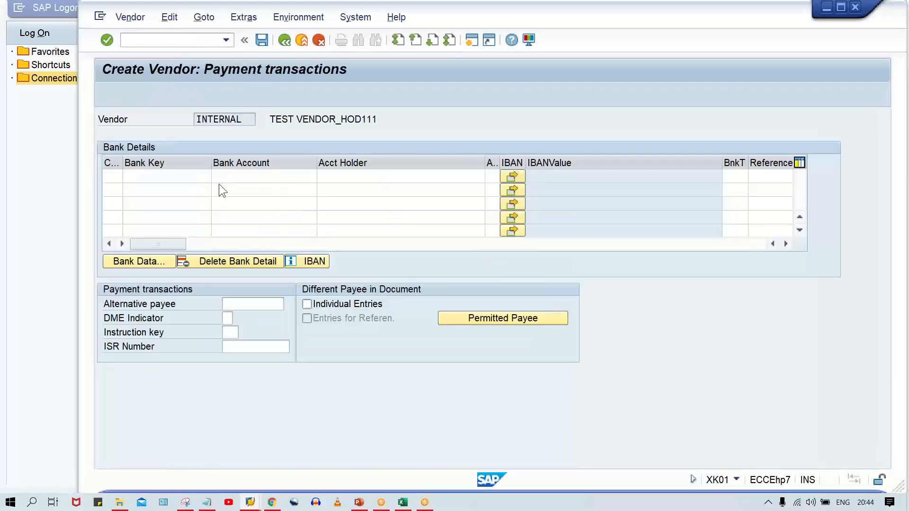
key("Return")
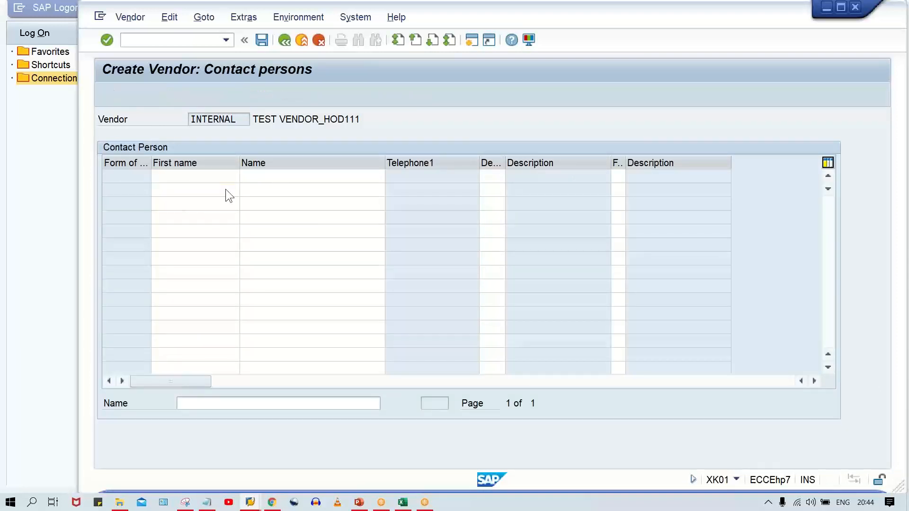
type("2000")
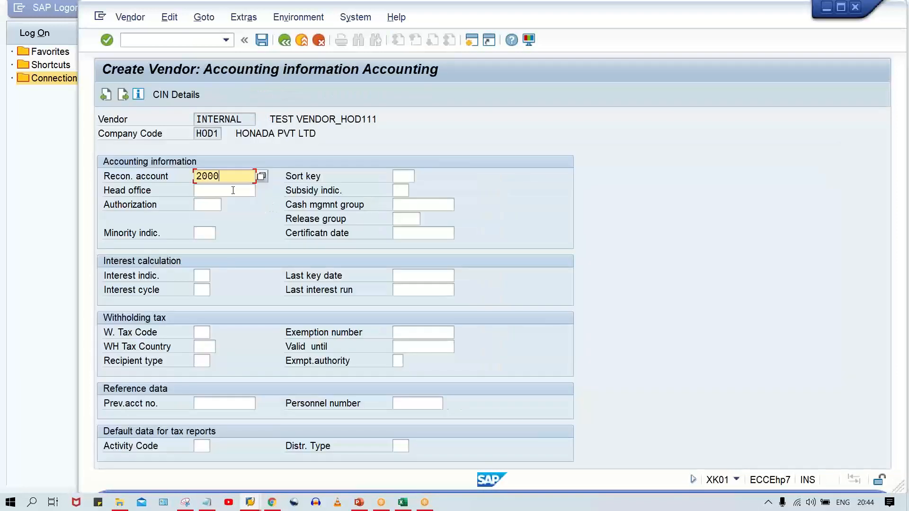
key("Return")
key("space")
key("Down")
key("Return")
key("Return")
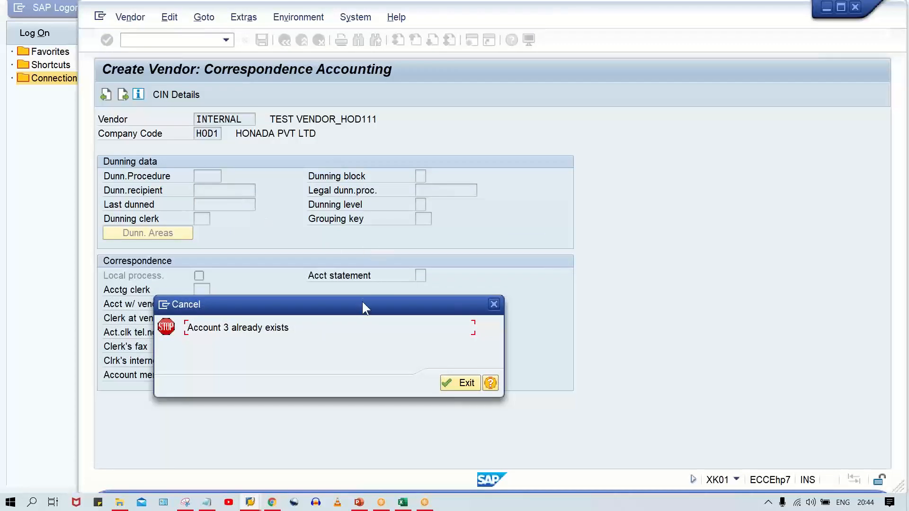
- Compare the vendor error with the WhatsApp Web photo in Chrome and return to the number range sheet in Excel
left_click(251, 502)
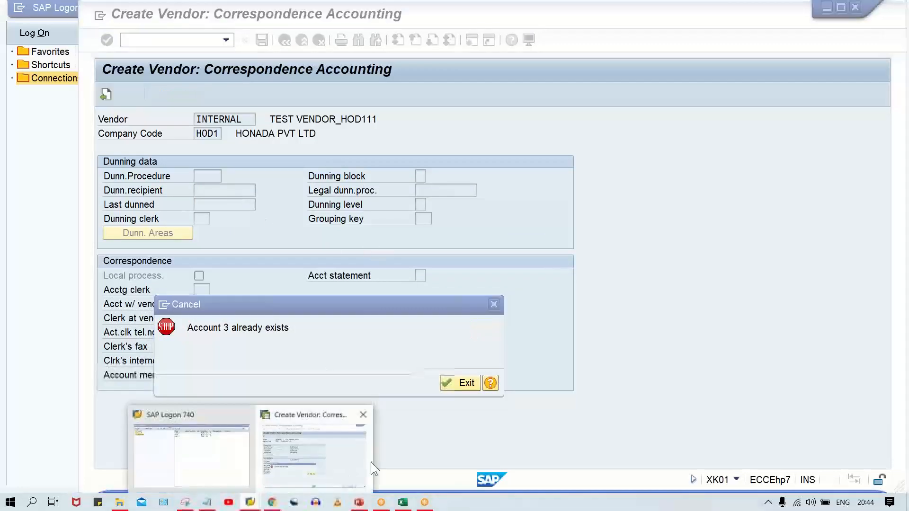
left_click(272, 503)
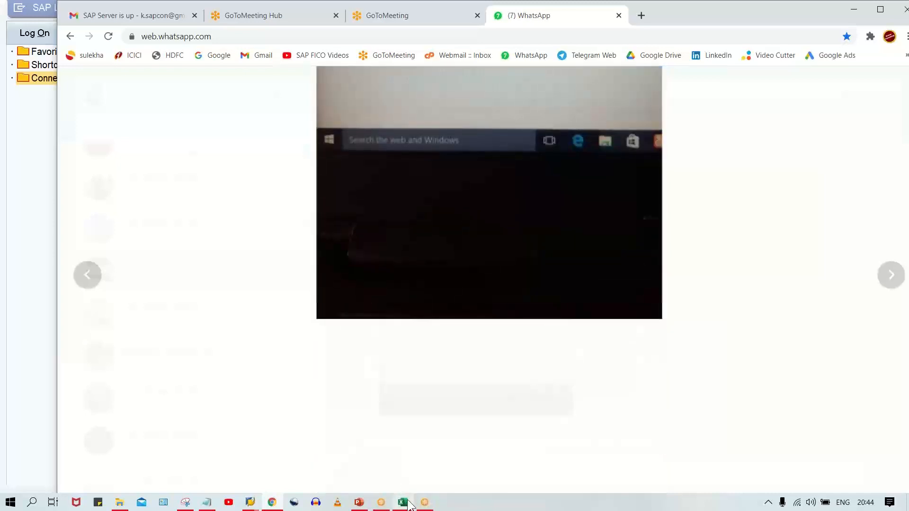
left_click(404, 503)
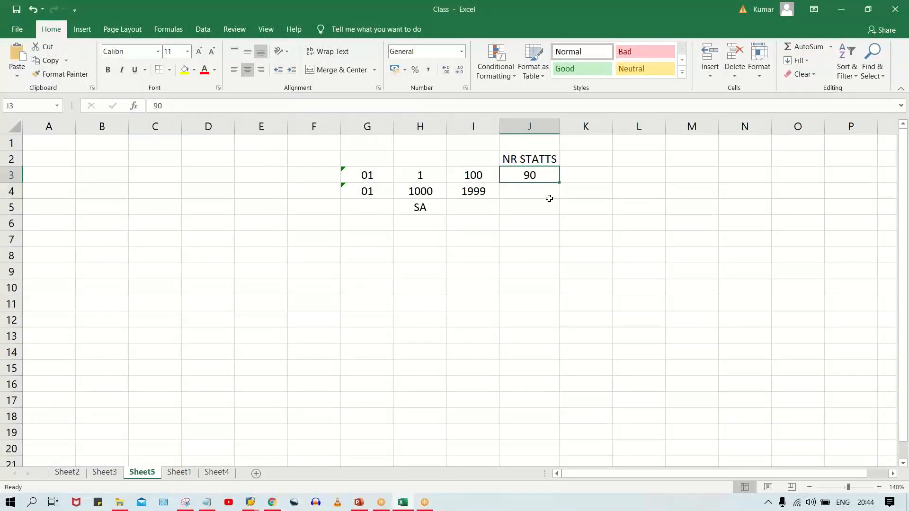
- Step the number status in cell J3 through the values 1, 2 and 3
type("2")
key("BackSpace")
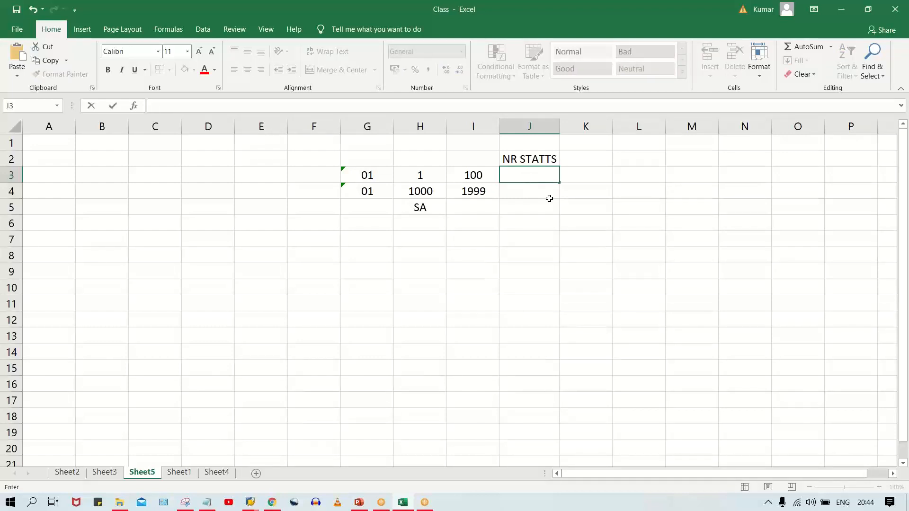
type("1")
key("Return")
left_click(521, 175)
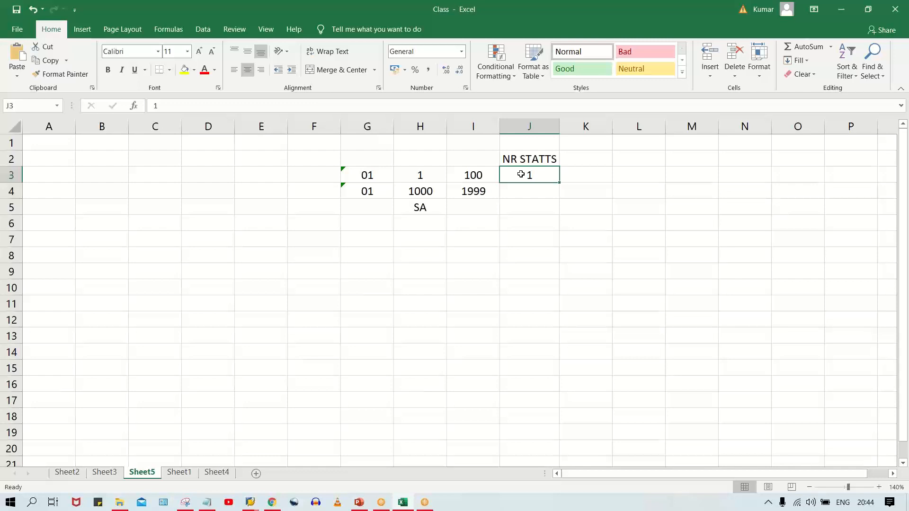
type("2")
key("Return")
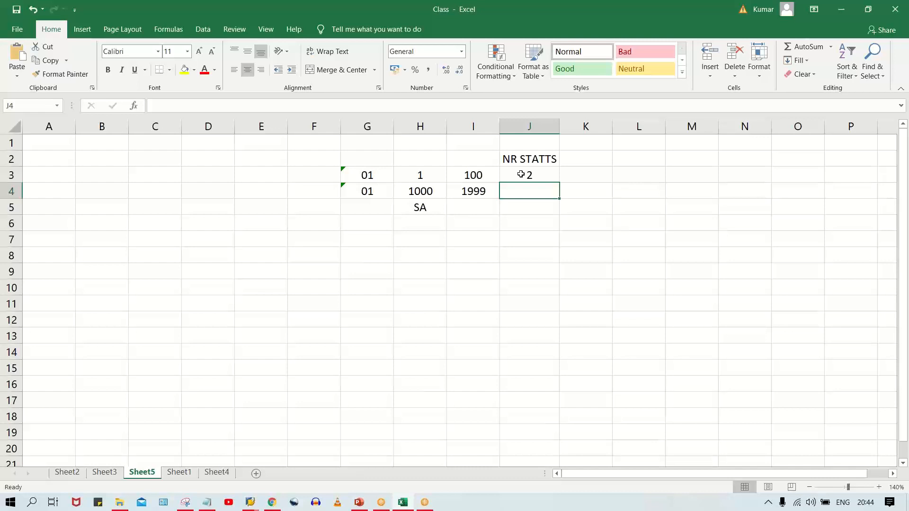
left_click(521, 175)
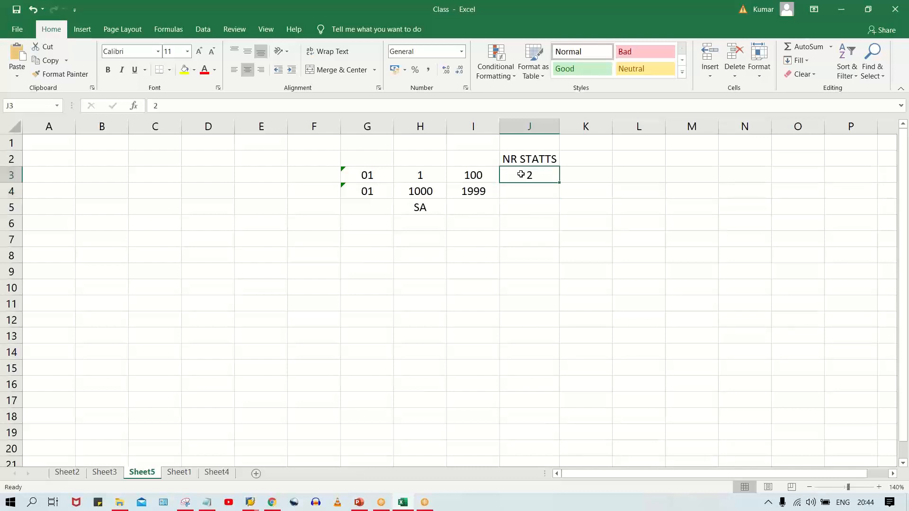
type("3")
key("Return")
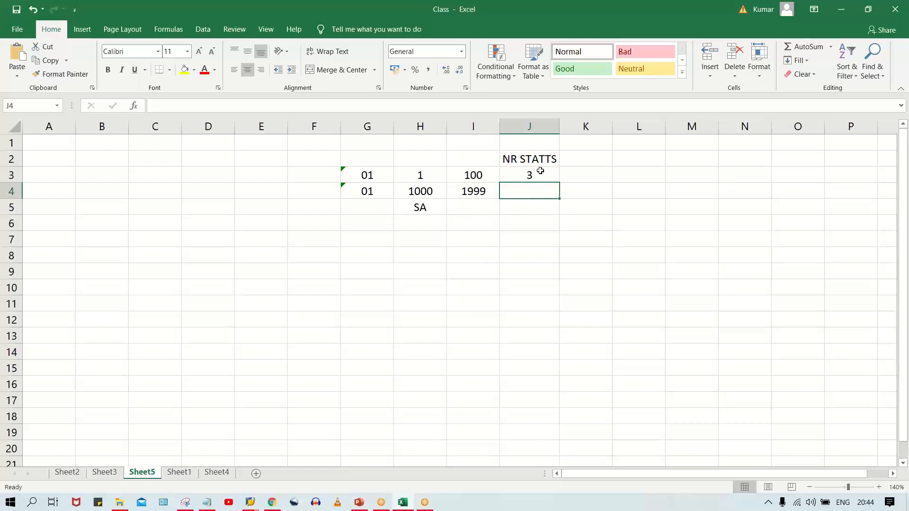
left_click(540, 171)
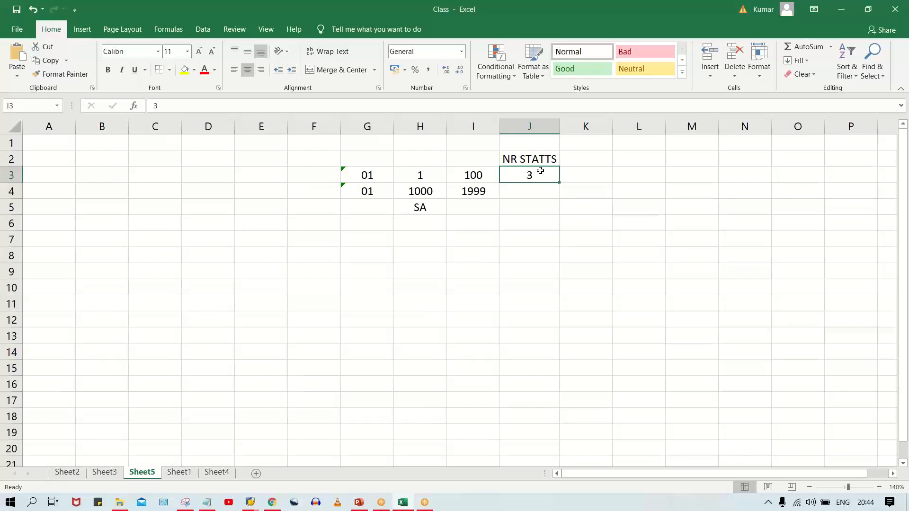
left_click(500, 206)
left_click(534, 177)
left_click(401, 175)
left_click(468, 175)
left_click(533, 174)
mouse_move(251, 502)
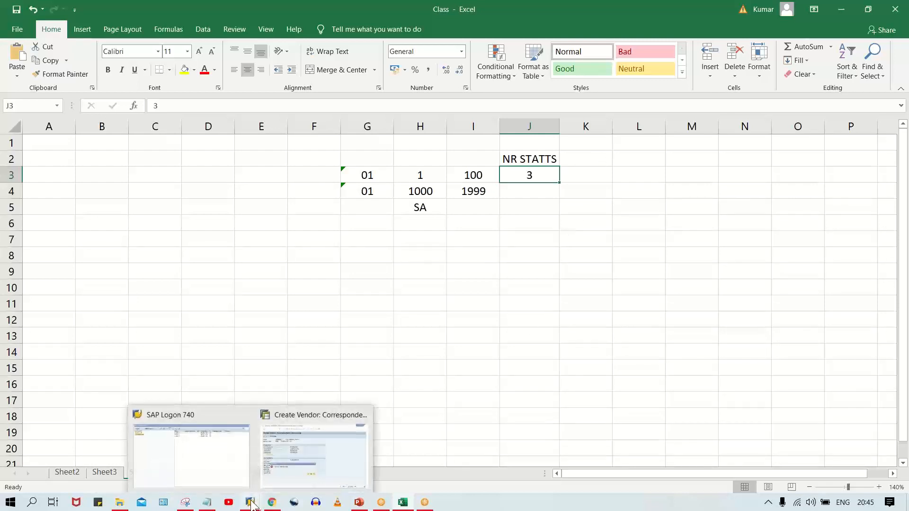
- Switch to SAP, read the help for the vendor creation error and its message number, and exit the vendor creation
left_click(281, 467)
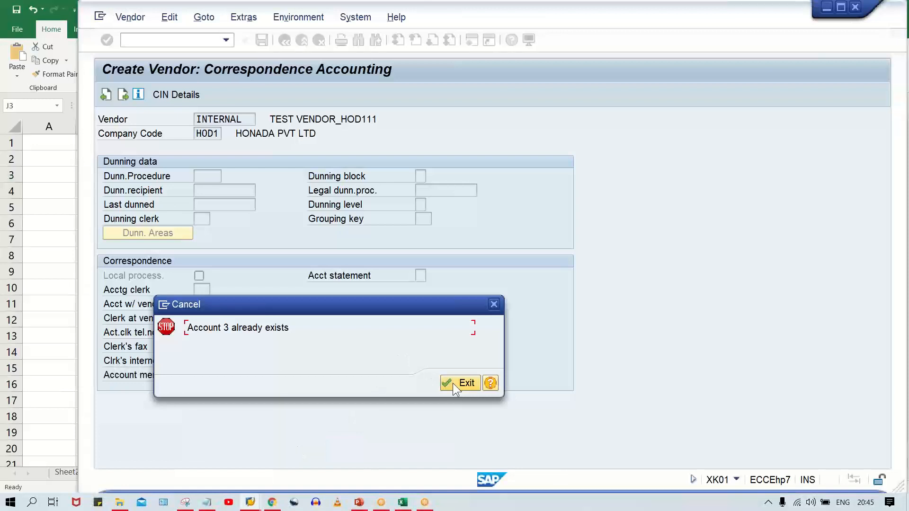
left_click(491, 383)
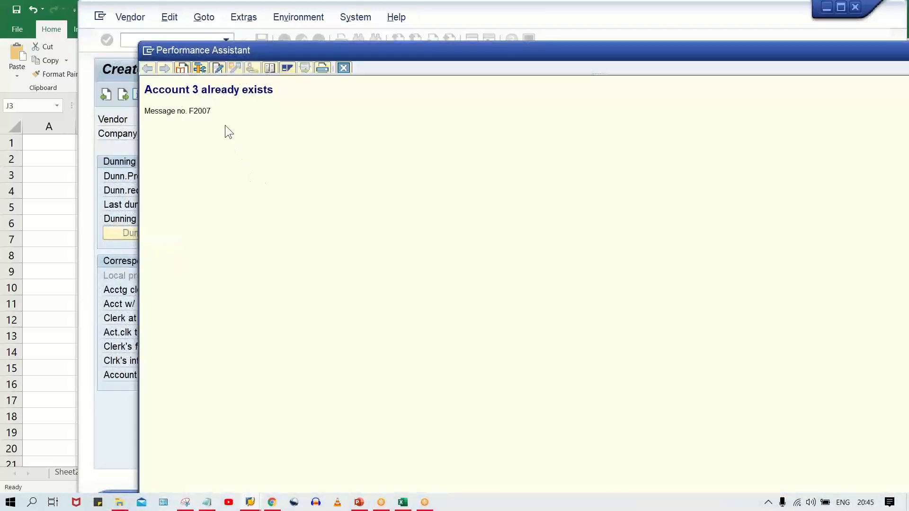
left_click_drag(213, 112, 134, 112)
left_click(255, 112)
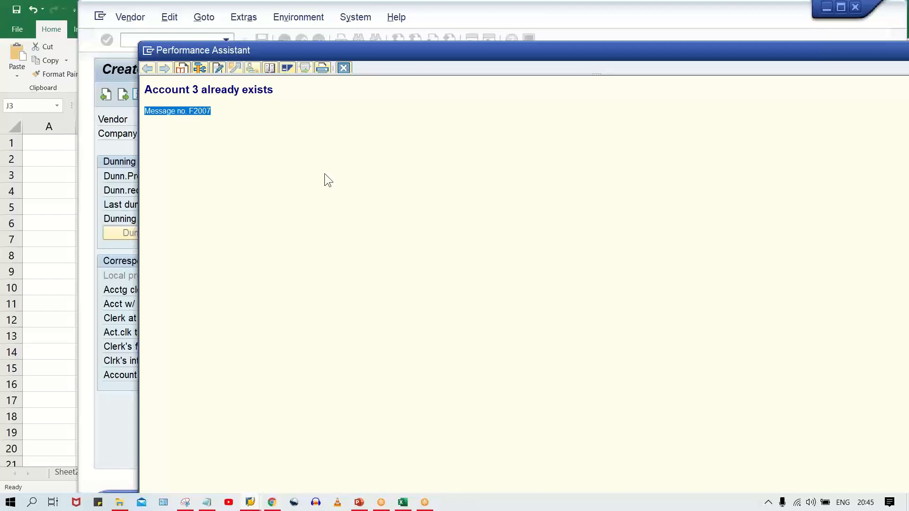
left_click(344, 68)
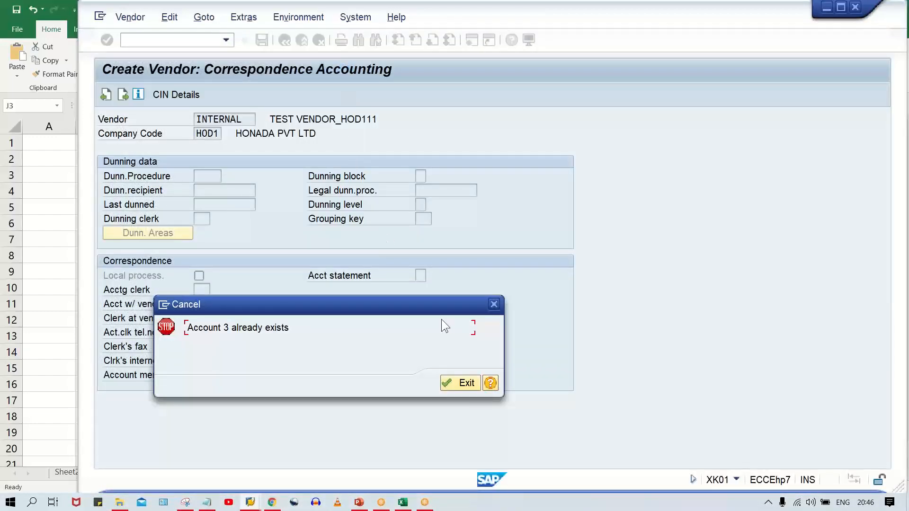
left_click(466, 382)
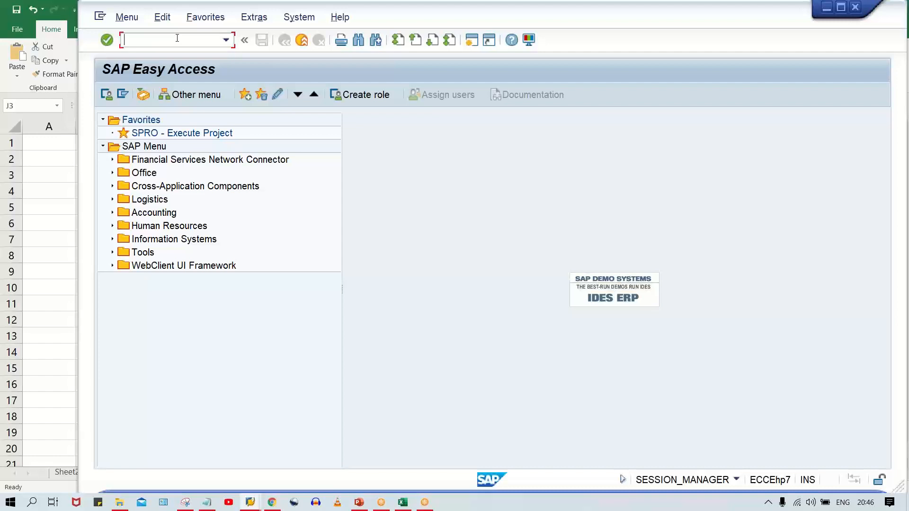
- Start transaction XKN1 and open the vendor number range intervals for maintenance
type("/NXKN1")
key("Return")
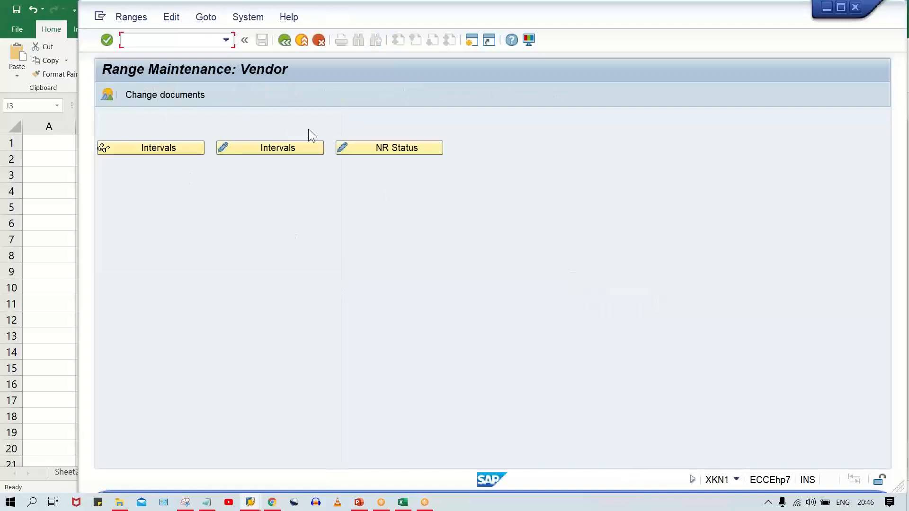
left_click(276, 148)
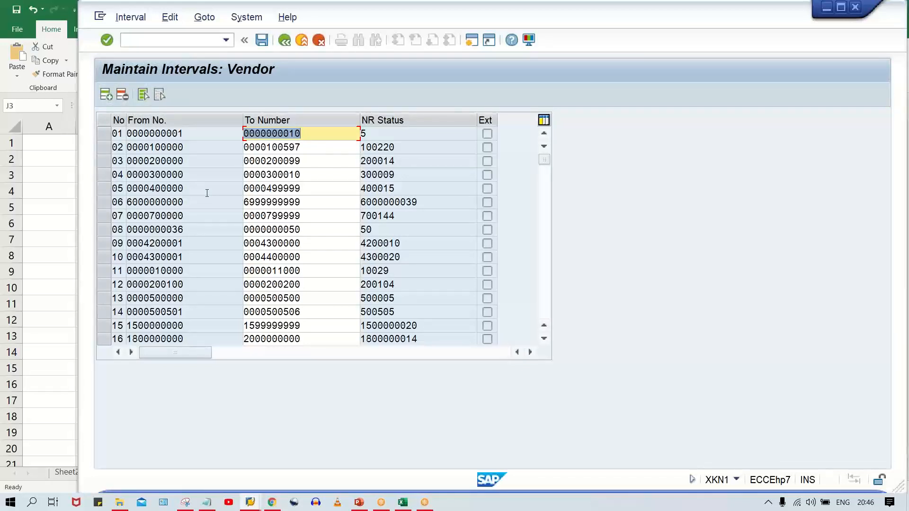
- Examine the from number, to number and NR status of vendor interval 01
left_click(204, 141)
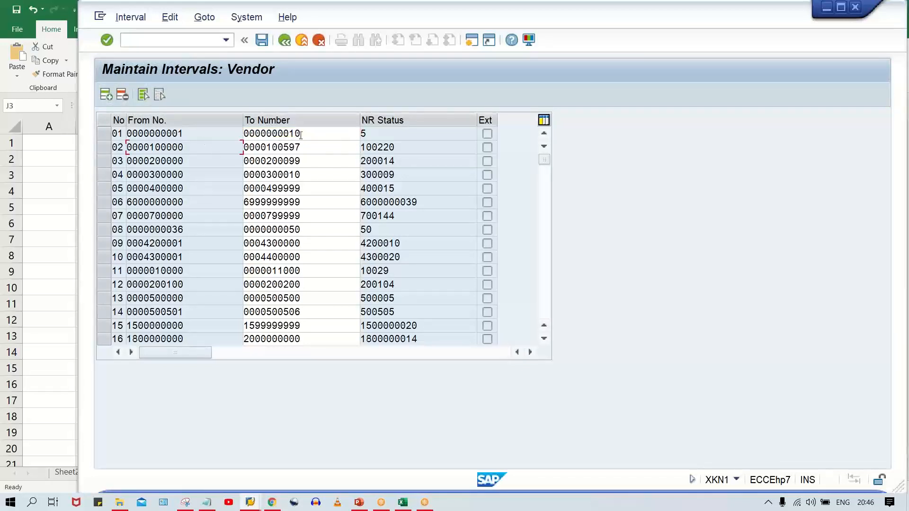
left_click(332, 135)
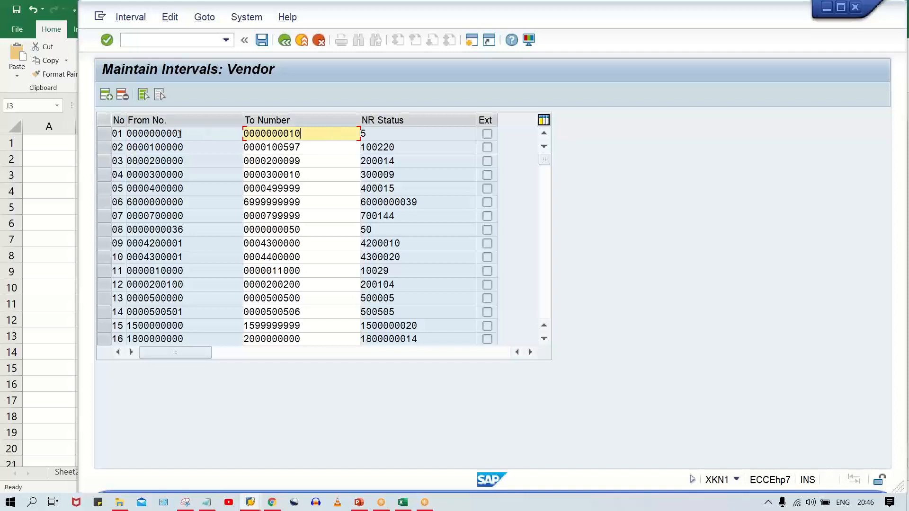
left_click(382, 137)
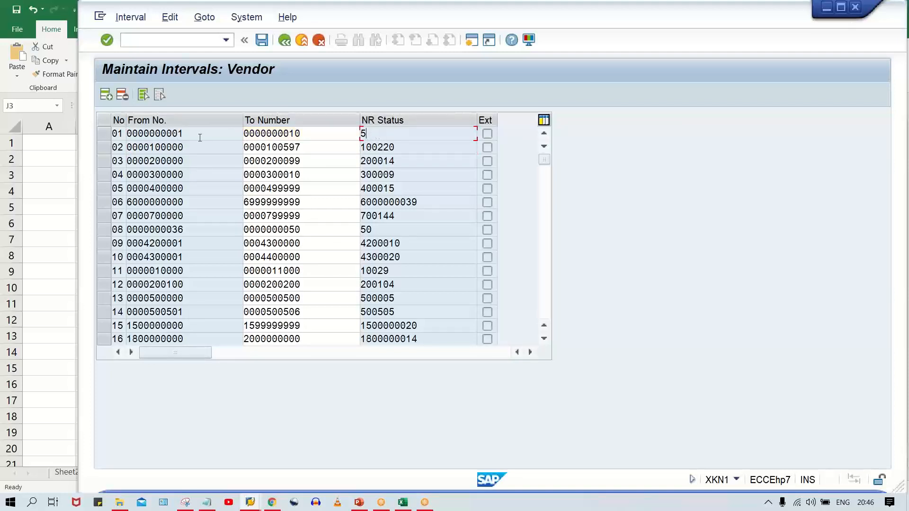
left_click(317, 139)
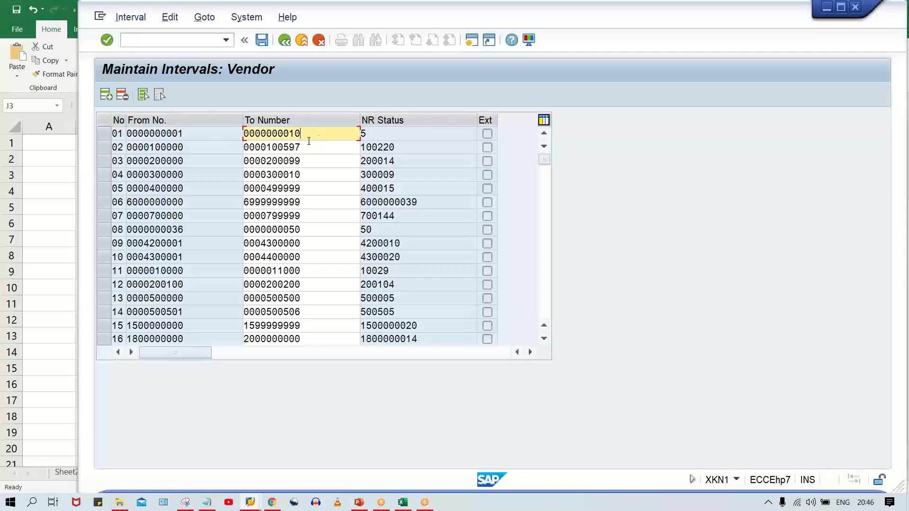
left_click(204, 137)
left_click(309, 133)
- Open a new SAP session and start transaction OBAS to assign vendor account groups to number ranges
mouse_move(251, 503)
left_click(322, 471)
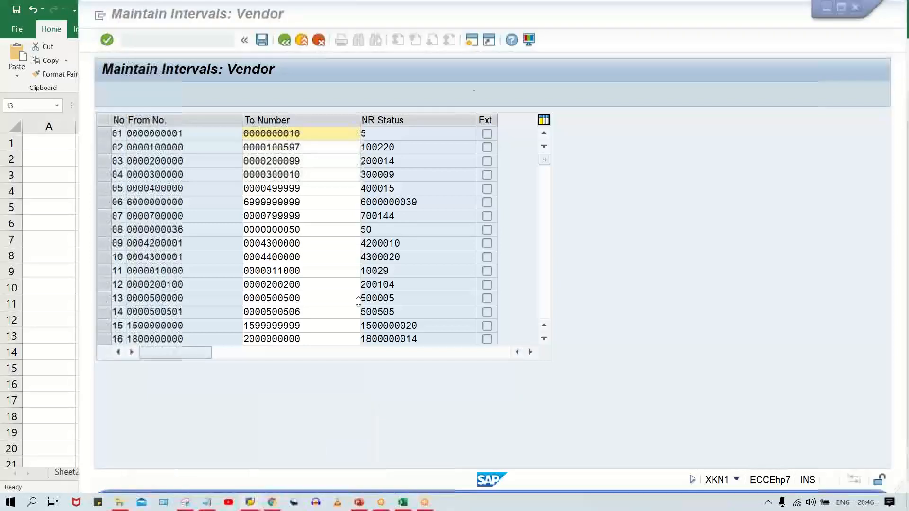
left_click(475, 39)
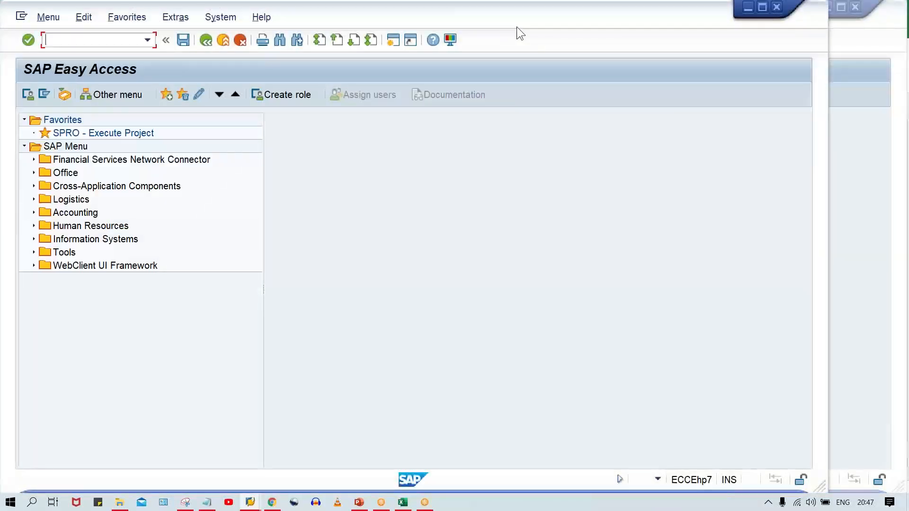
left_click_drag(516, 26, 591, 27)
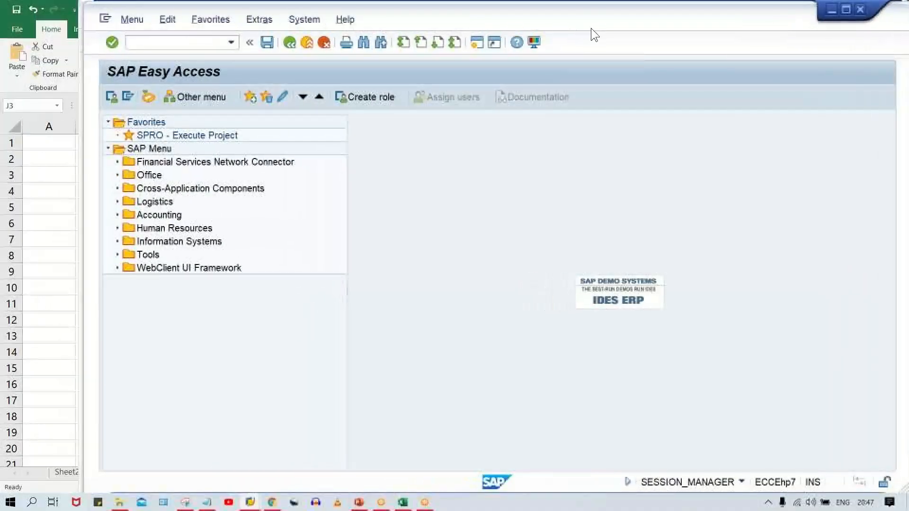
left_click(155, 39)
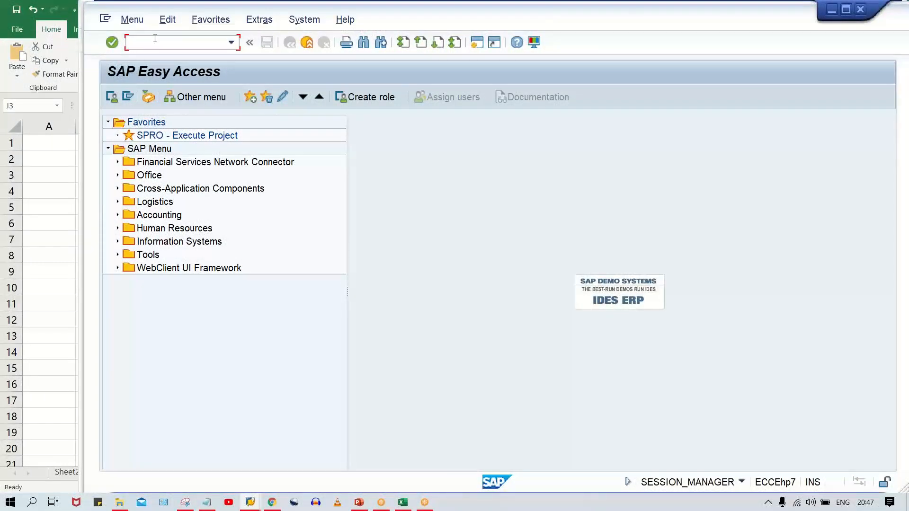
type("OBAR")
key("BackSpace")
type("S")
key("Return")
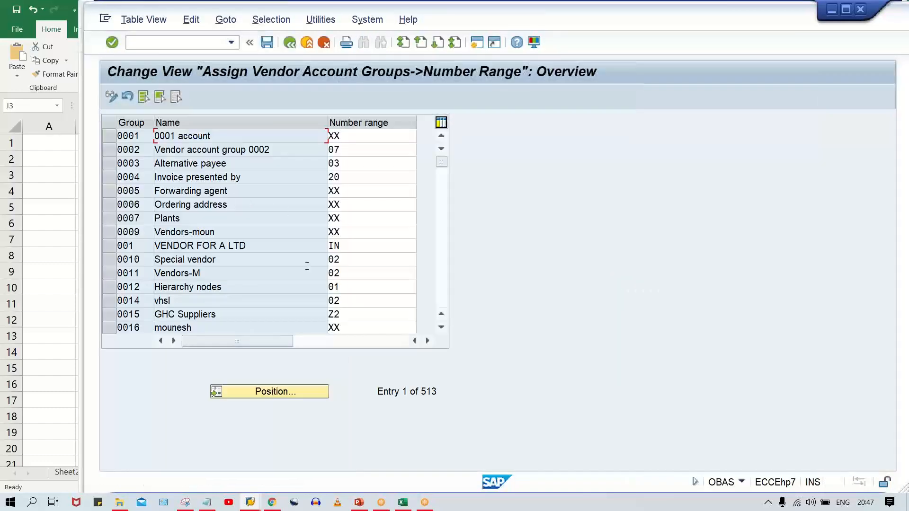
- Position the list on account group HOD1 and check its assigned number range
left_click(282, 392)
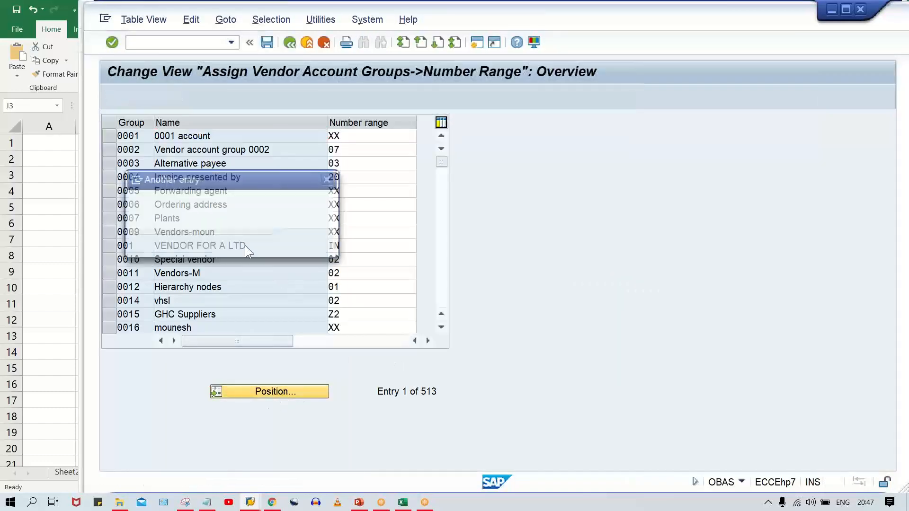
left_click(267, 201)
left_click(274, 248)
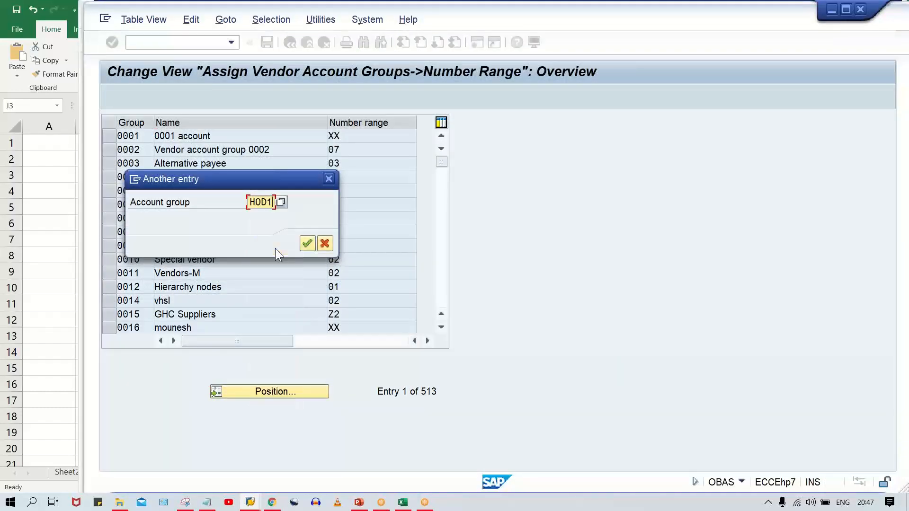
key("Return")
left_click_drag(344, 137, 314, 137)
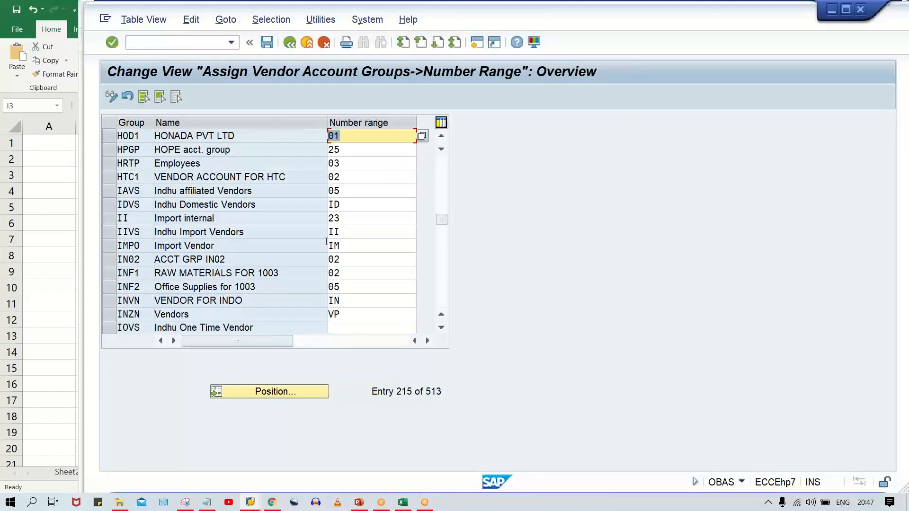
left_click(385, 136)
- Return to the vendor intervals session and compare the from and to numbers of interval 01
mouse_move(250, 502)
left_click(252, 464)
left_click_drag(201, 133, 179, 133)
left_click_drag(330, 132, 290, 128)
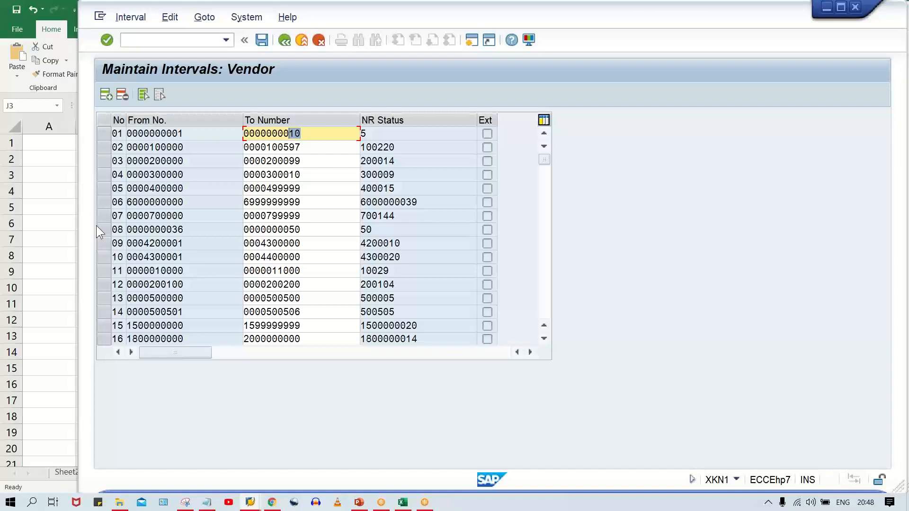
left_click(188, 137)
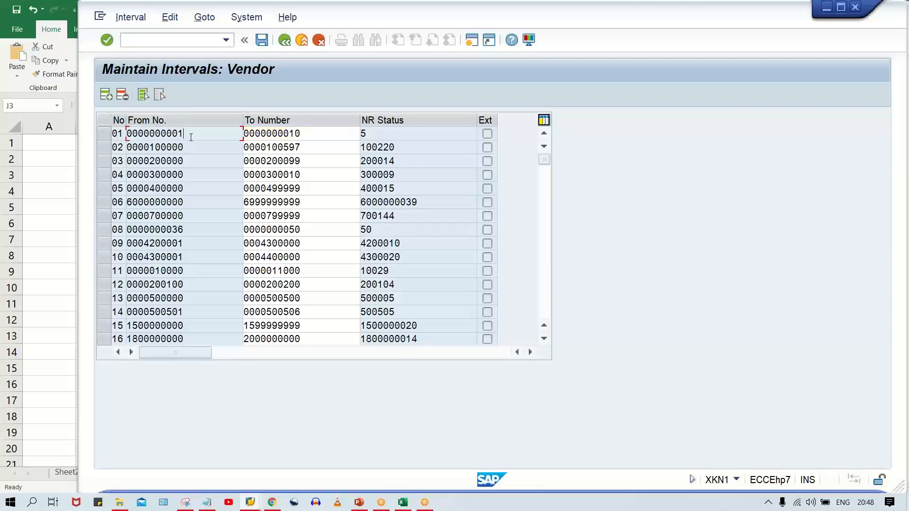
left_click(305, 138)
left_click(221, 137)
left_click(310, 131)
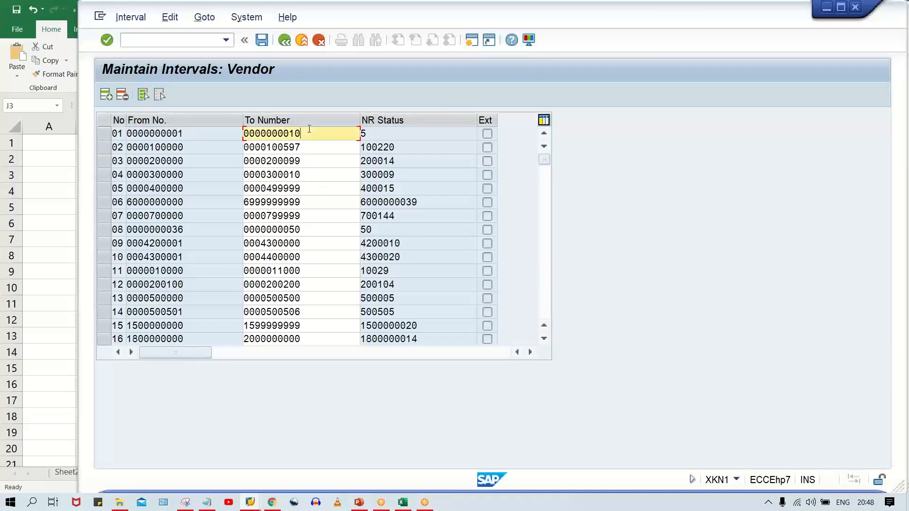
- Open another SAP session and start the Data Browser with transaction SE16
left_click(472, 41)
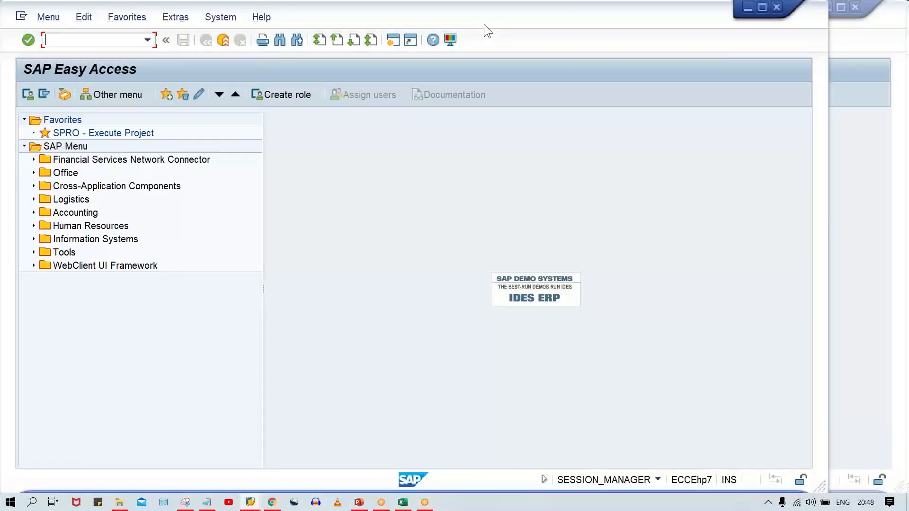
left_click_drag(484, 24, 563, 25)
left_click(158, 42)
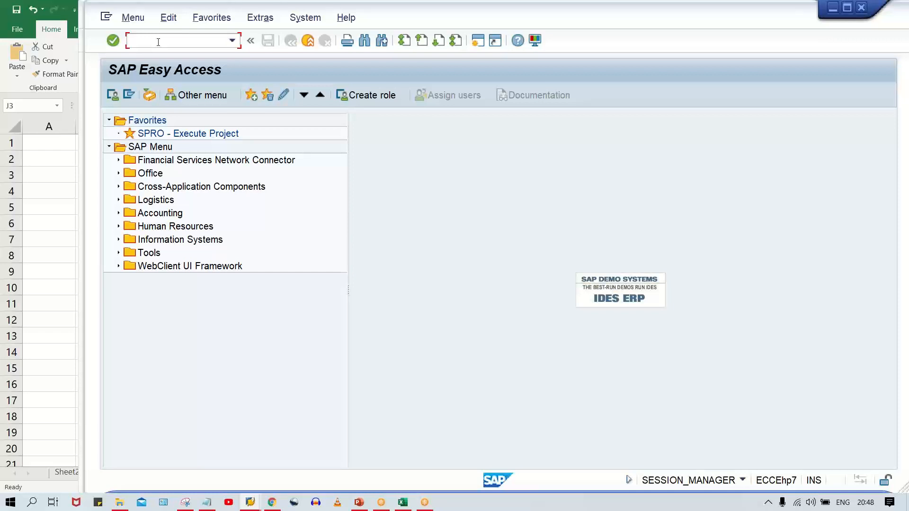
type("SE16")
key("Return")
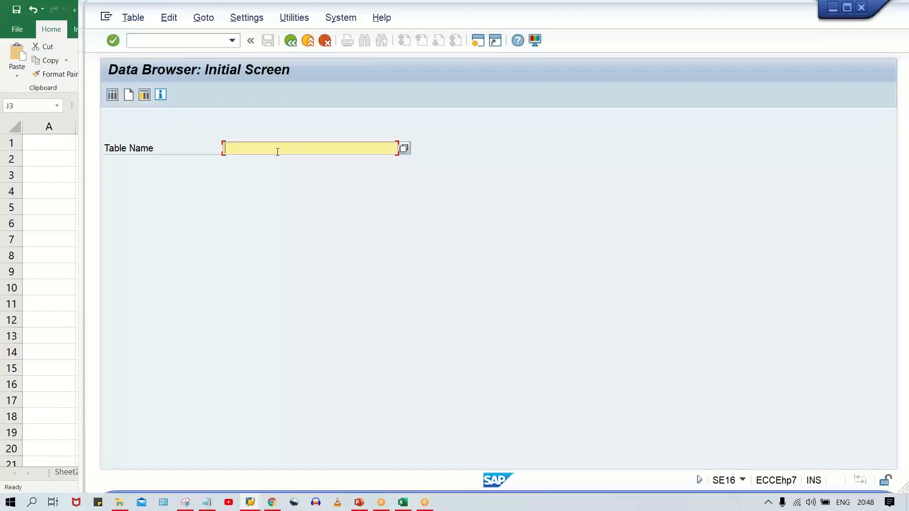
- Choose table LFA1 in the Data Browser and open its selection screen
type("A")
key("Down")
key("Return")
key("Return")
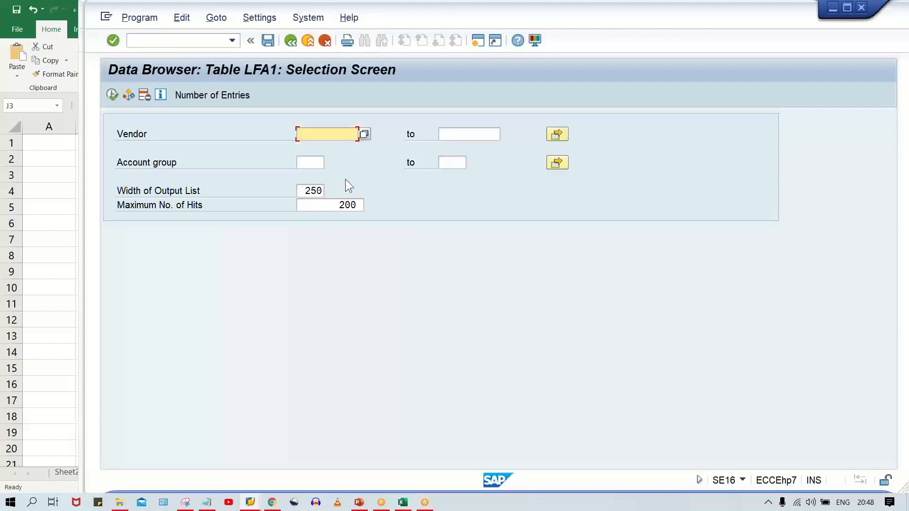
- Restrict the LFA1 selection to vendors 1 to 10 and list the matching entries
left_click(449, 140)
left_click(329, 136)
left_click(469, 137)
left_click(337, 139)
type("1")
key("Tab")
type("10")
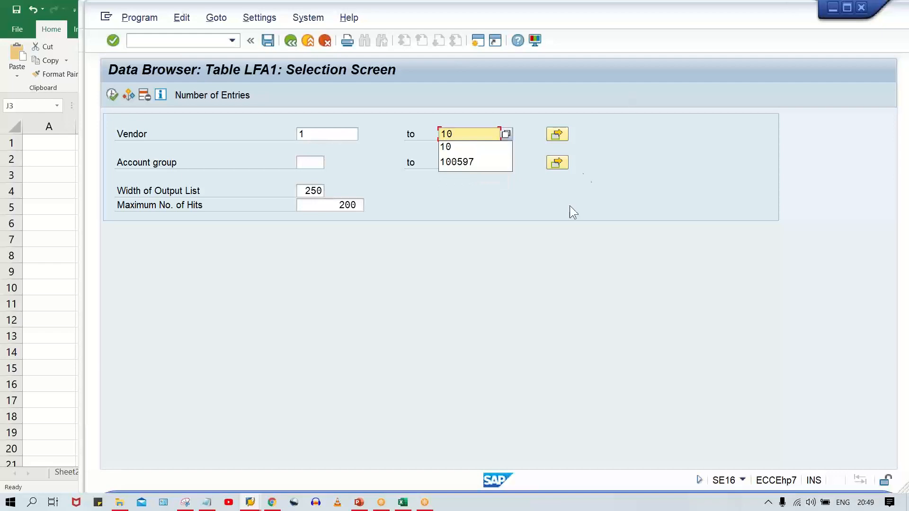
left_click(583, 174)
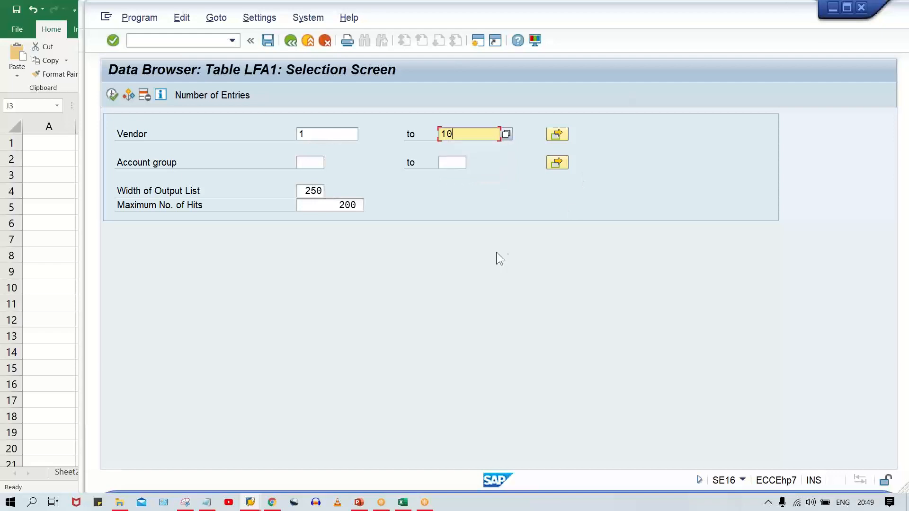
left_click(109, 96)
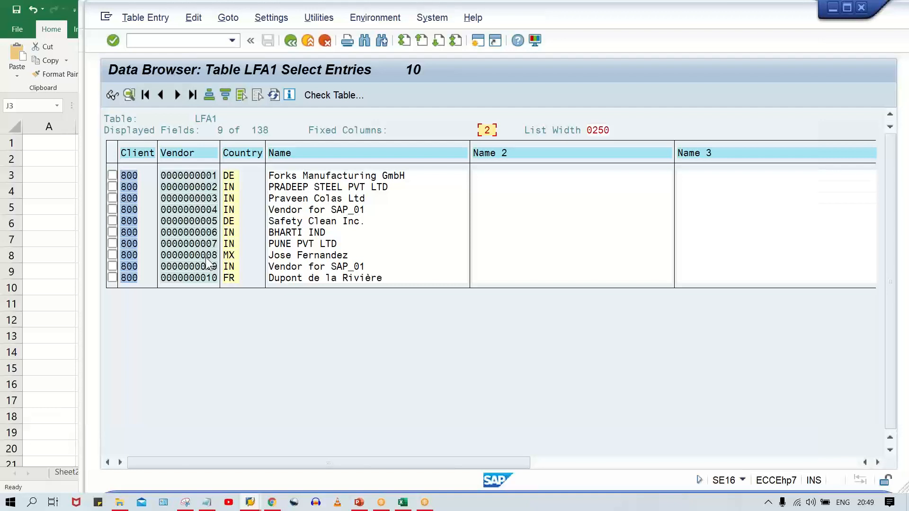
- Switch back to the vendor intervals session and check the NR status of interval 01
left_click(257, 504)
left_click(193, 461)
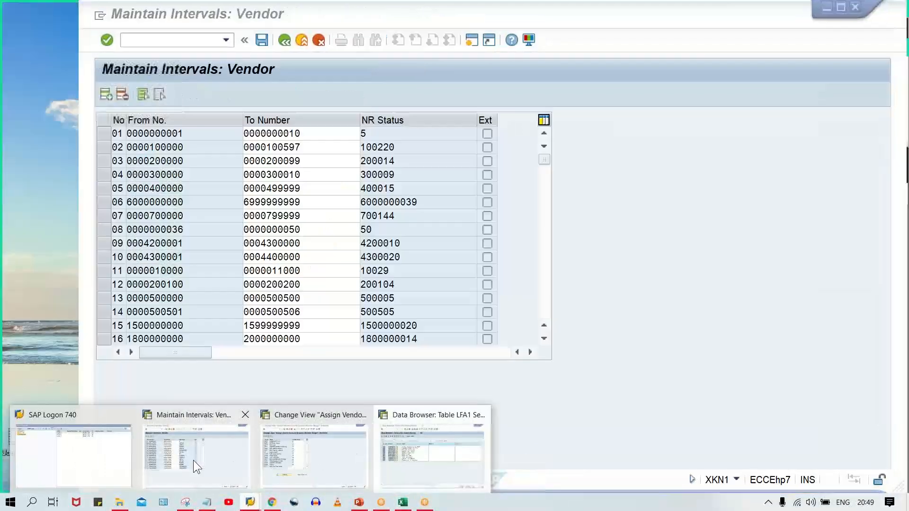
left_click(382, 133)
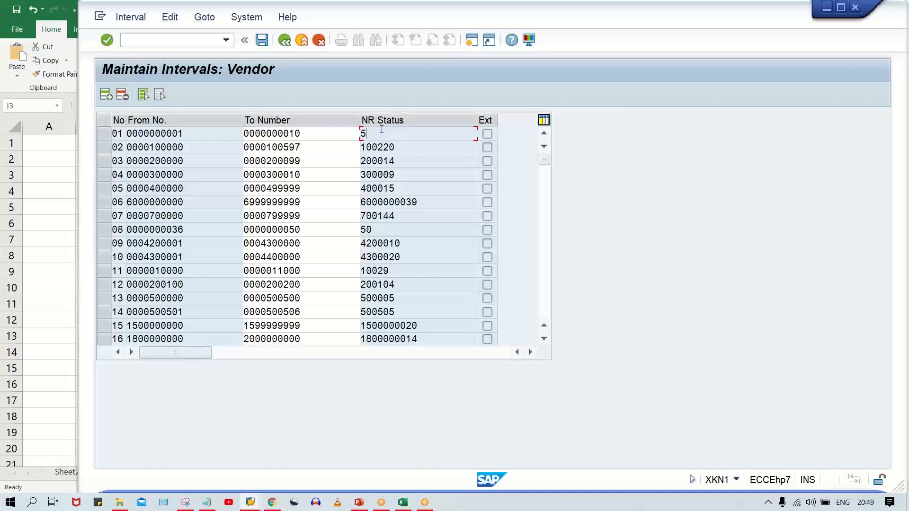
- Return to the account group assignment session and set the number range of group HOD1 to 02
left_click(250, 502)
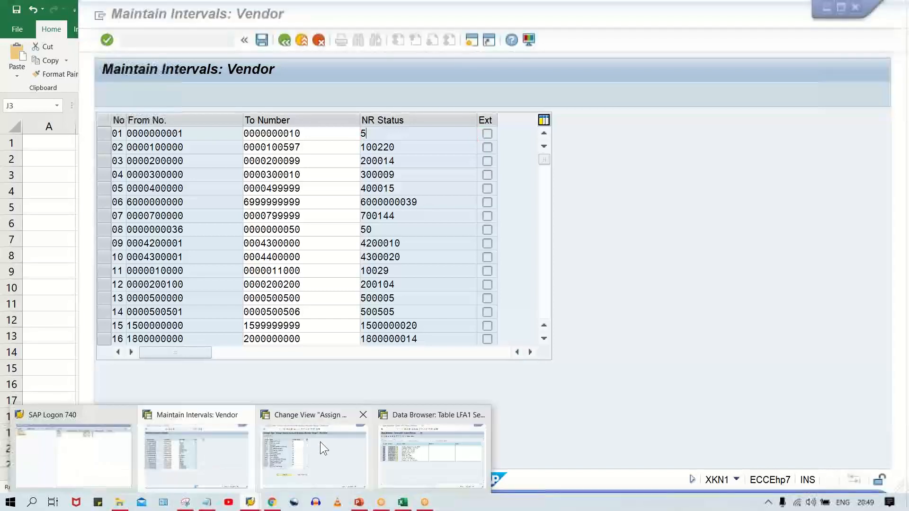
left_click(318, 468)
left_click(355, 135)
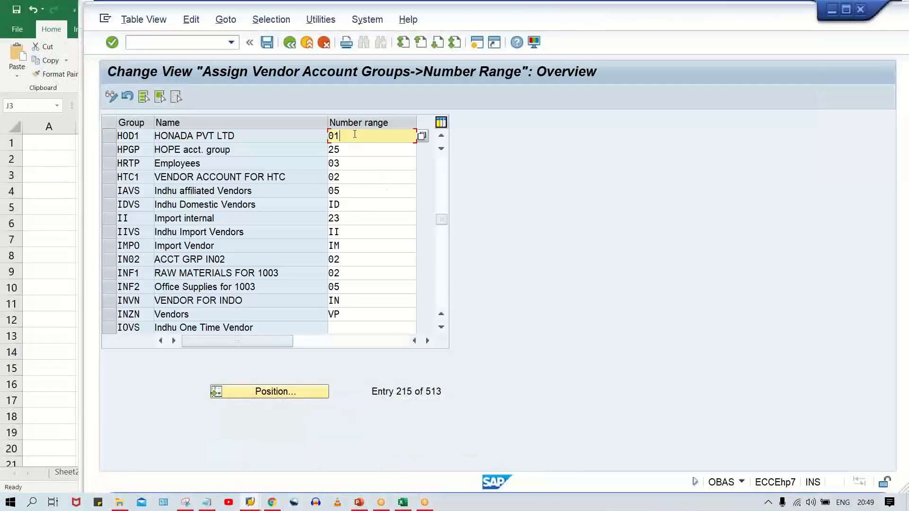
key("BackSpace")
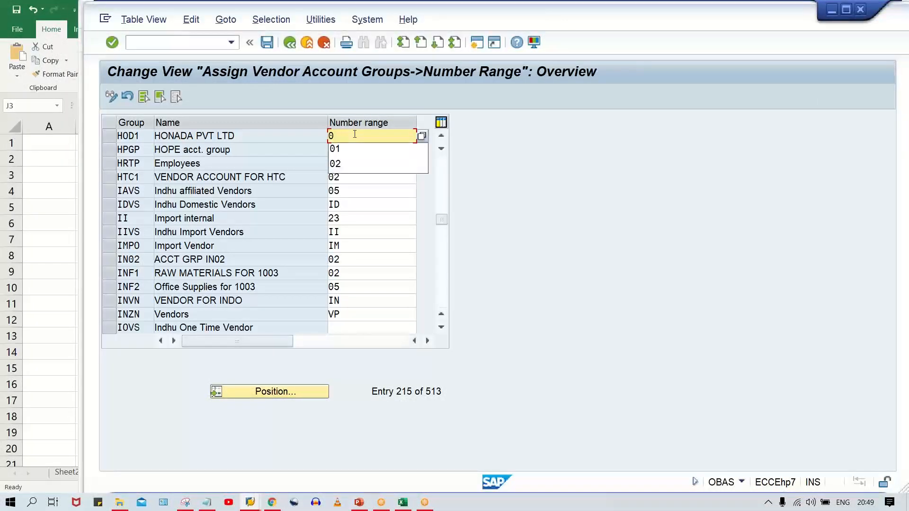
type("2")
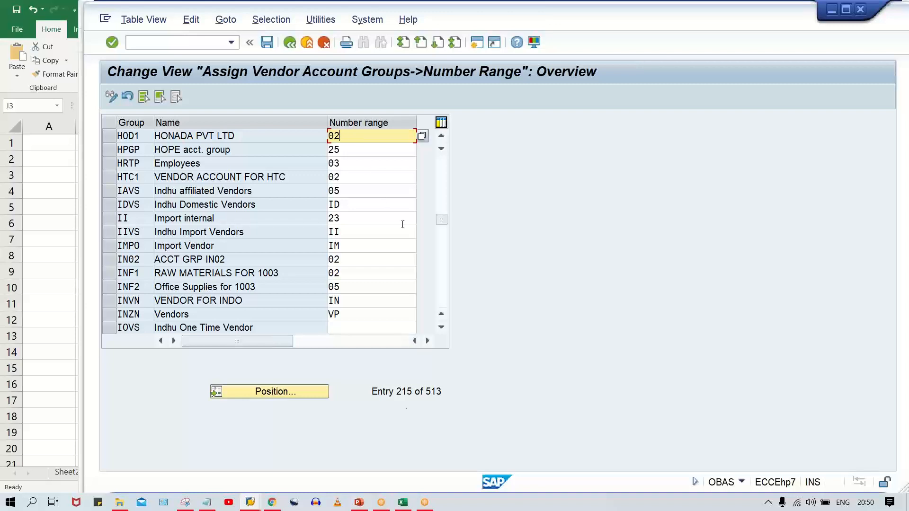
- Switch to the vendor intervals session and examine the number limits and NR status of interval 04
left_click(250, 503)
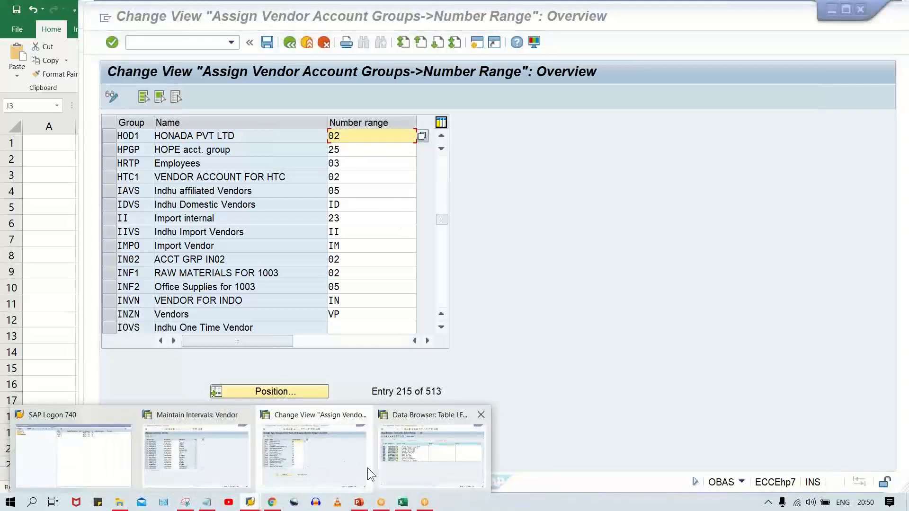
left_click(214, 473)
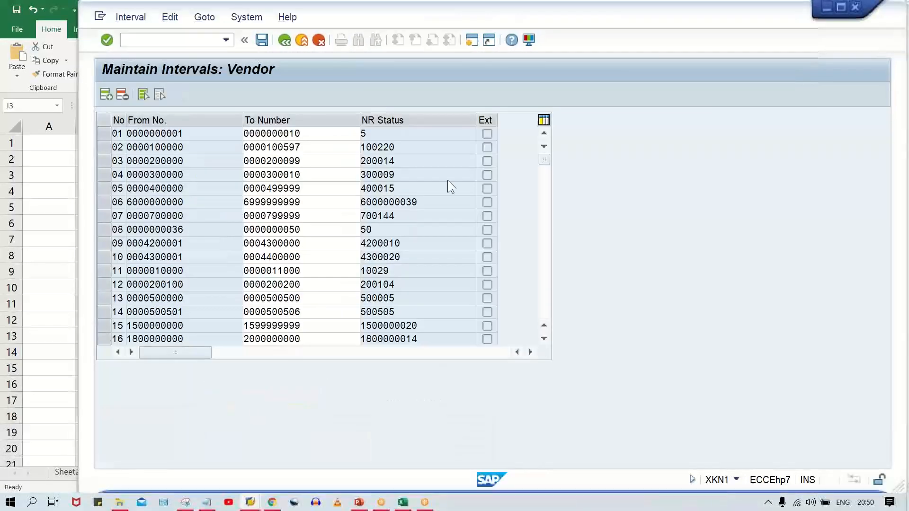
left_click(187, 148)
left_click(188, 198)
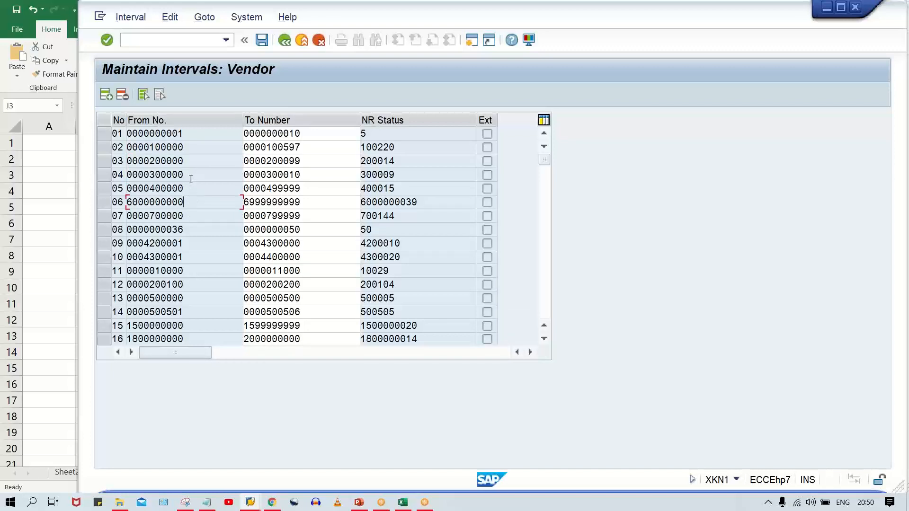
left_click_drag(188, 174, 143, 175)
left_click_drag(321, 176, 266, 176)
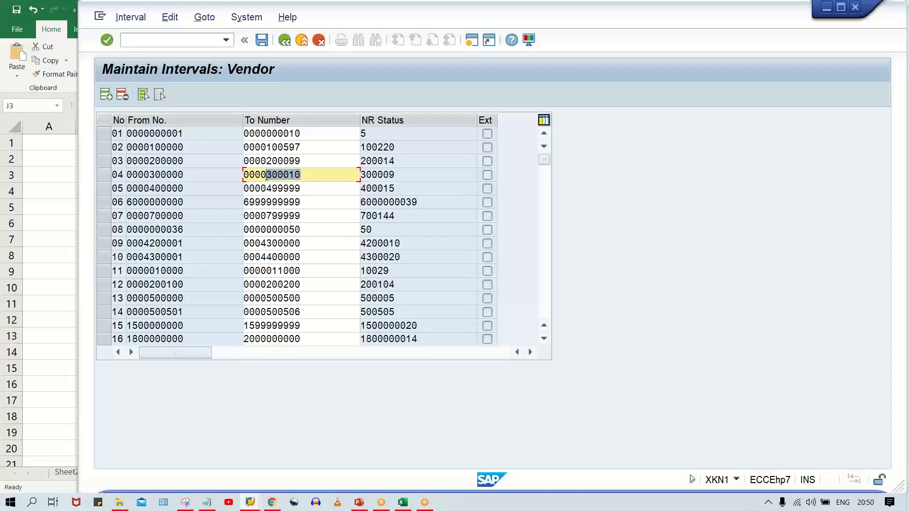
left_click_drag(414, 173, 361, 174)
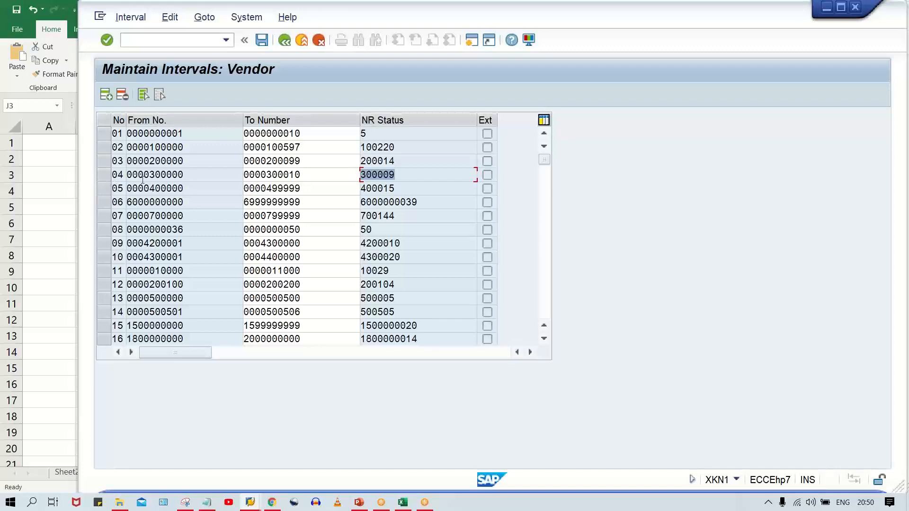
left_click_drag(185, 175, 144, 176)
left_click_drag(301, 176, 261, 179)
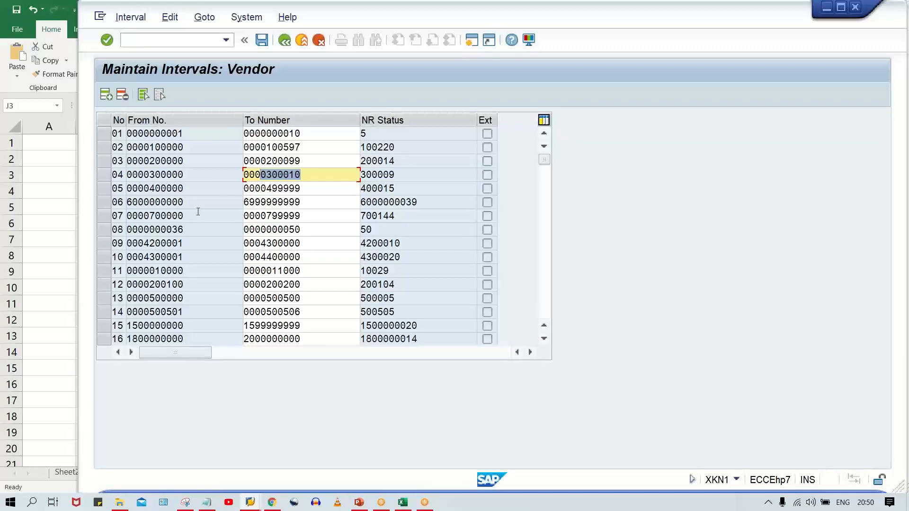
- Compare the From number, To number and NR status of interval 05
left_click_drag(185, 189, 150, 190)
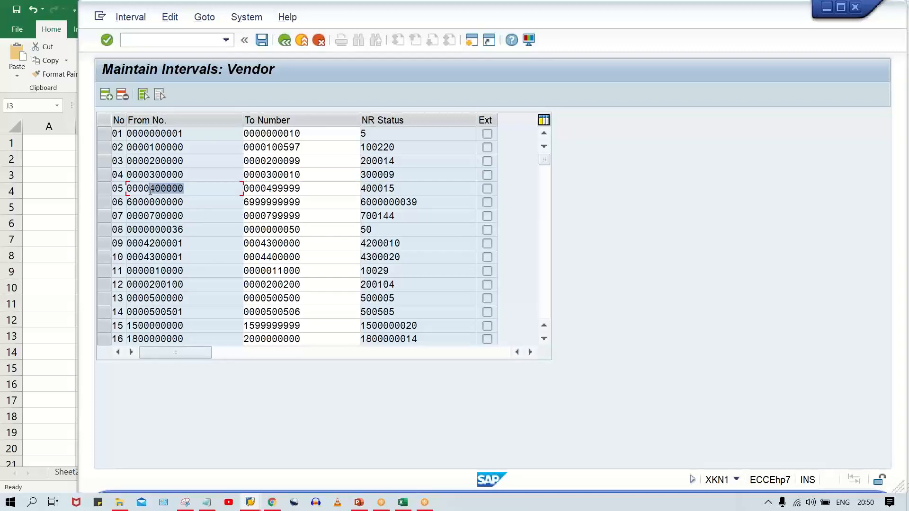
left_click_drag(316, 192, 263, 194)
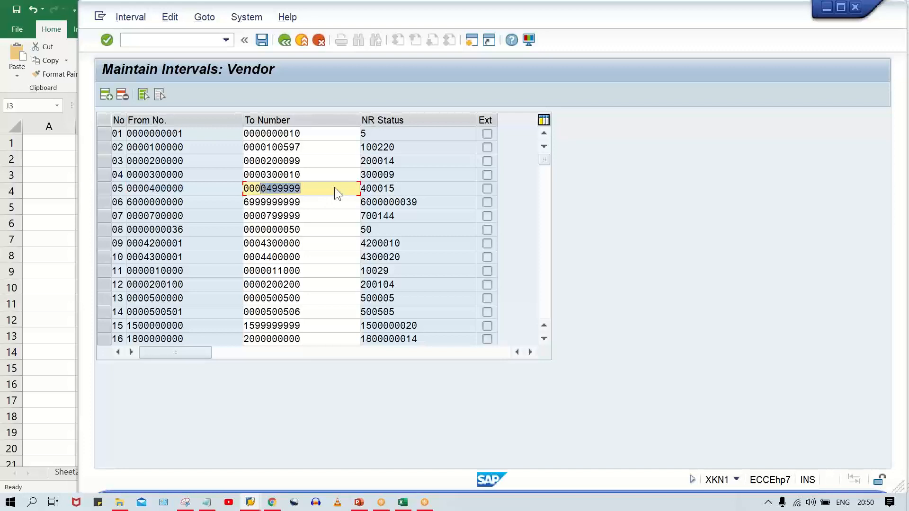
left_click_drag(403, 187, 360, 190)
left_click_drag(185, 189, 155, 190)
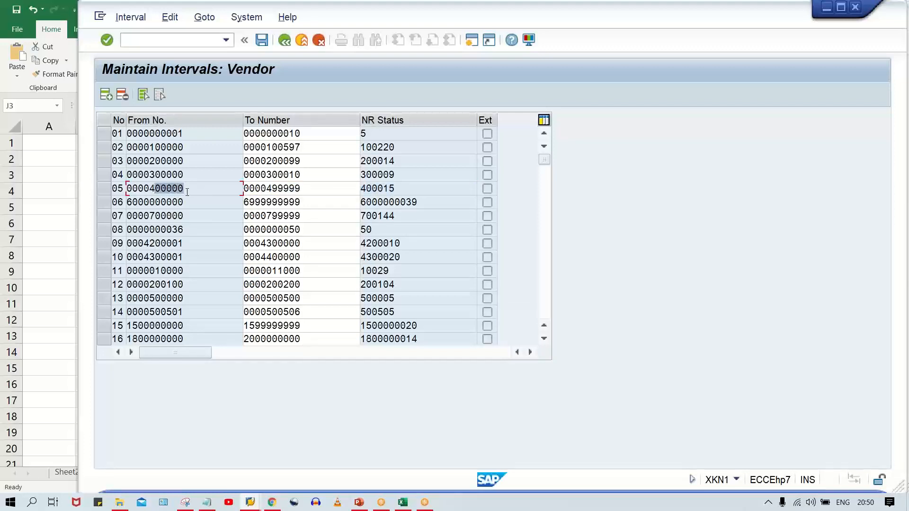
left_click_drag(305, 189, 263, 191)
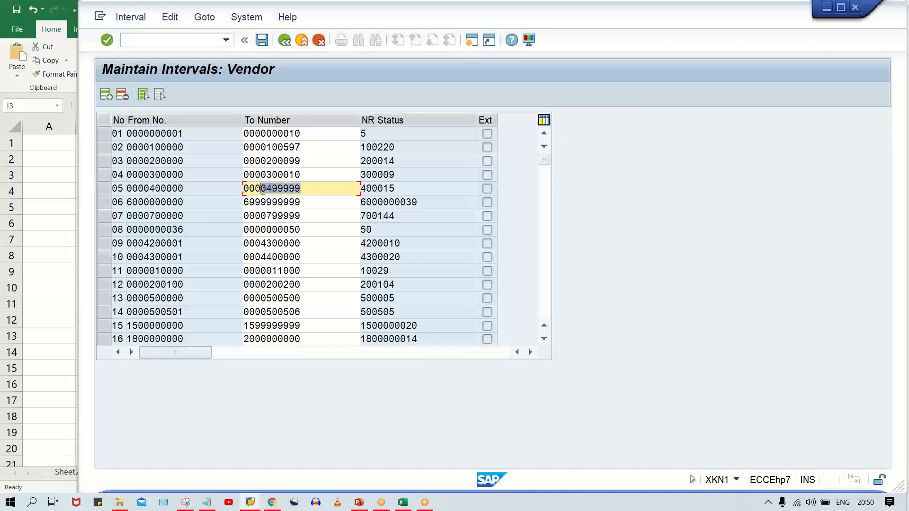
left_click(270, 190)
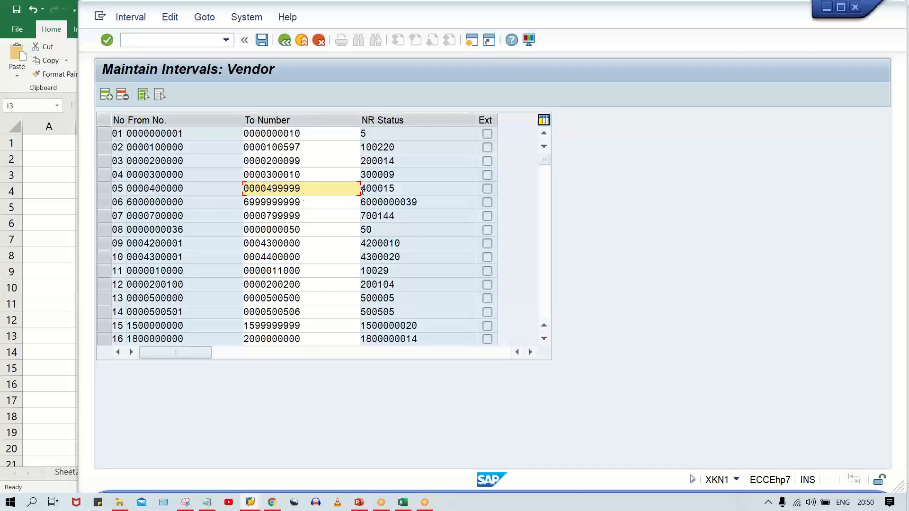
left_click_drag(396, 189, 359, 188)
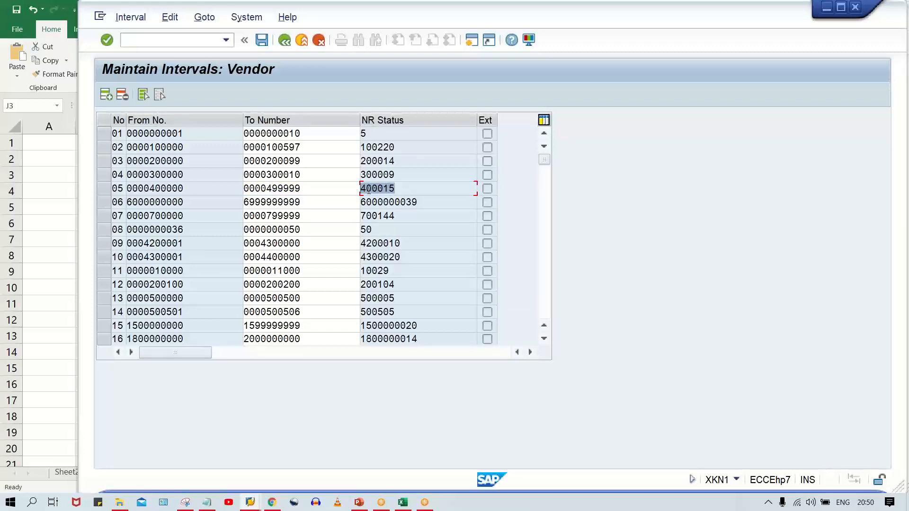
left_click(395, 189)
left_click_drag(185, 190, 149, 192)
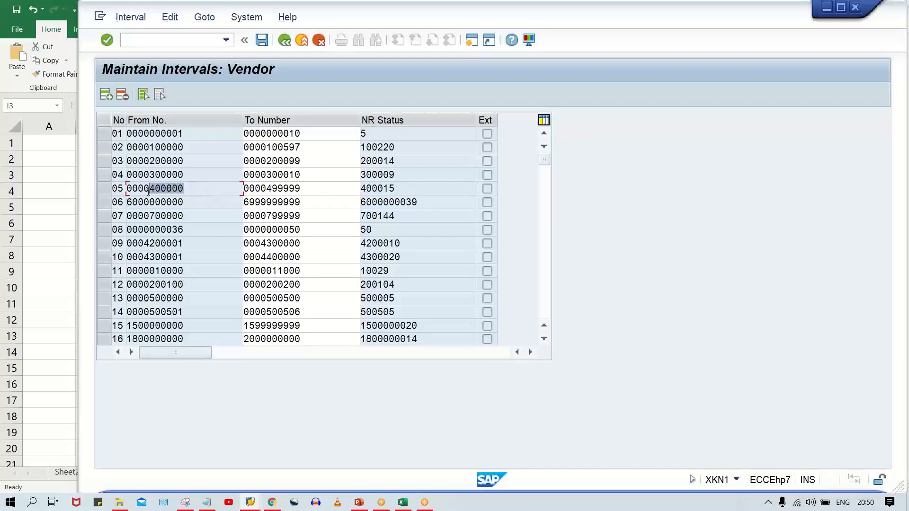
left_click(146, 192)
- Reopen the LFA1 selection screen and set the vendor range from 400000 to 499999, copying the upper limit from interval 05
key("alt+Tab")
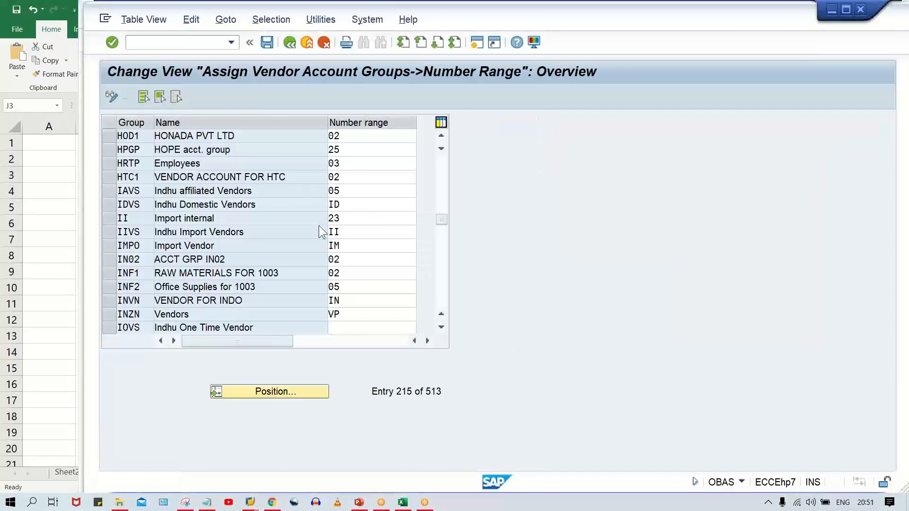
left_click(250, 502)
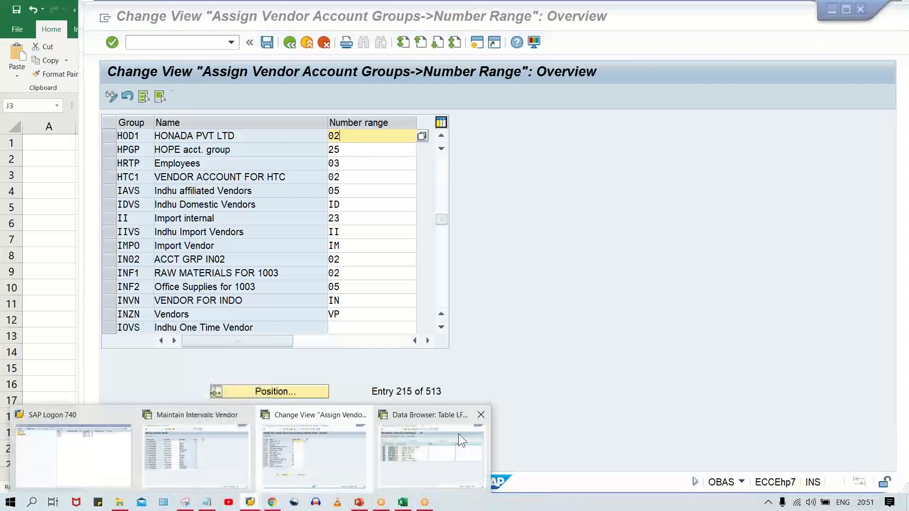
left_click(433, 468)
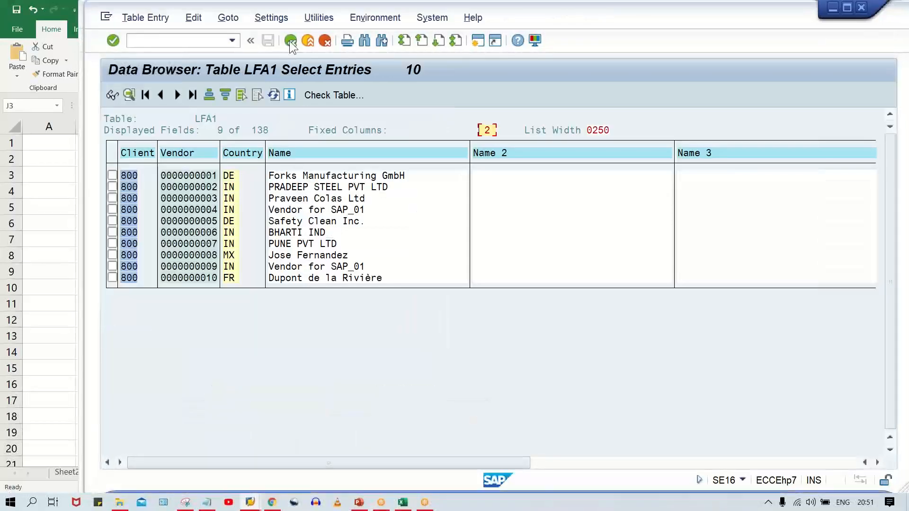
key("F3")
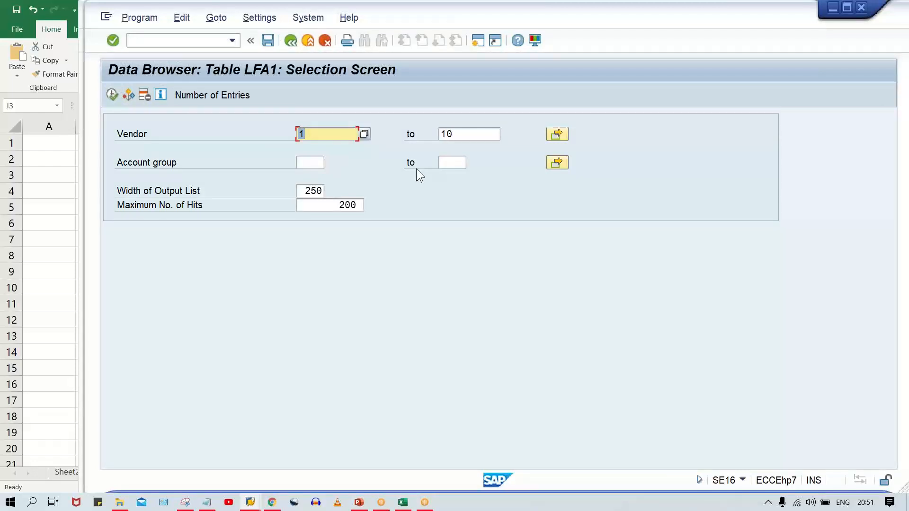
type("400000")
key("Tab")
key("alt+Tab")
key("alt+Tab")
left_click_drag(303, 189, 269, 186)
key("ctrl+c")
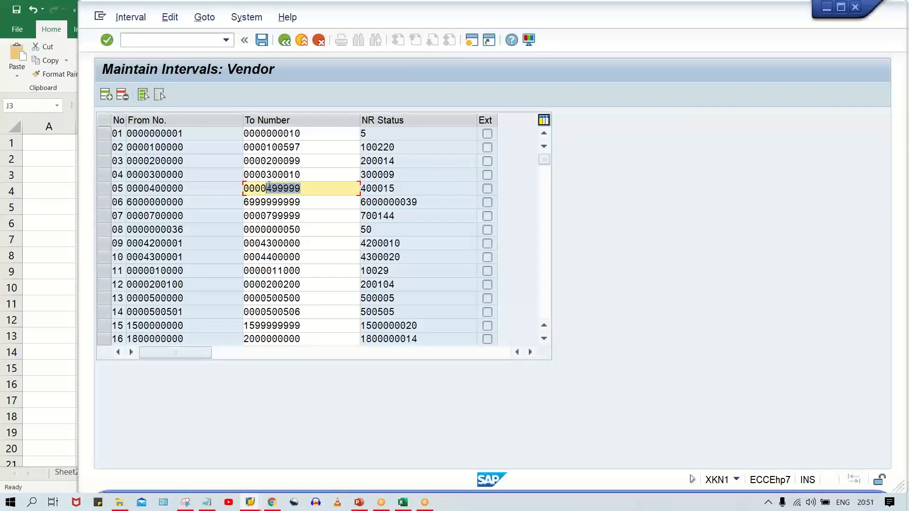
key("alt+Tab")
key("ctrl+v")
- Clear the maximum number of hits and list the LFA1 vendors in the selected range
left_click_drag(337, 205, 521, 212)
key("Delete")
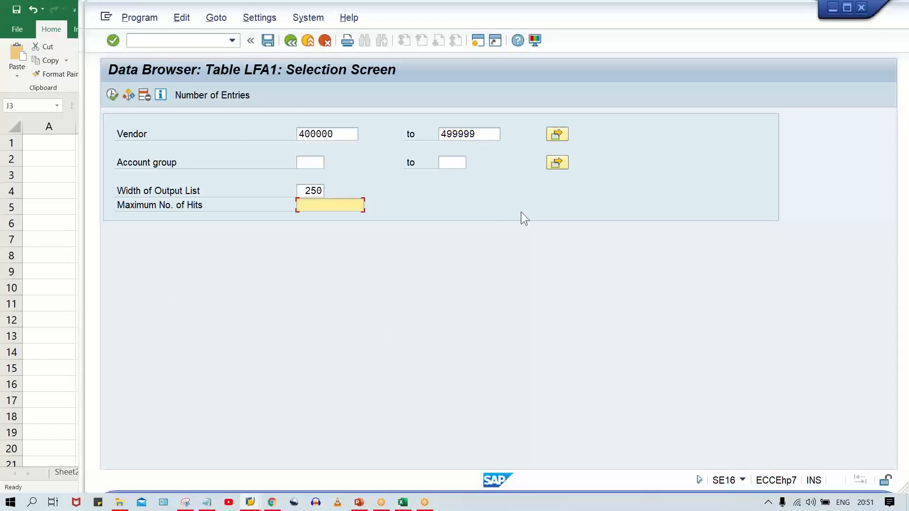
type("200")
key("BackSpace")
key("BackSpace")
key("BackSpace")
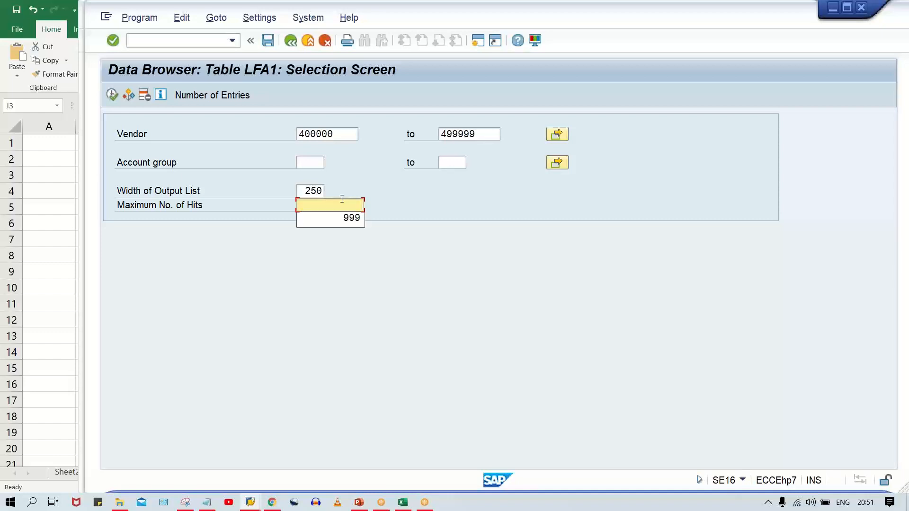
left_click(477, 134)
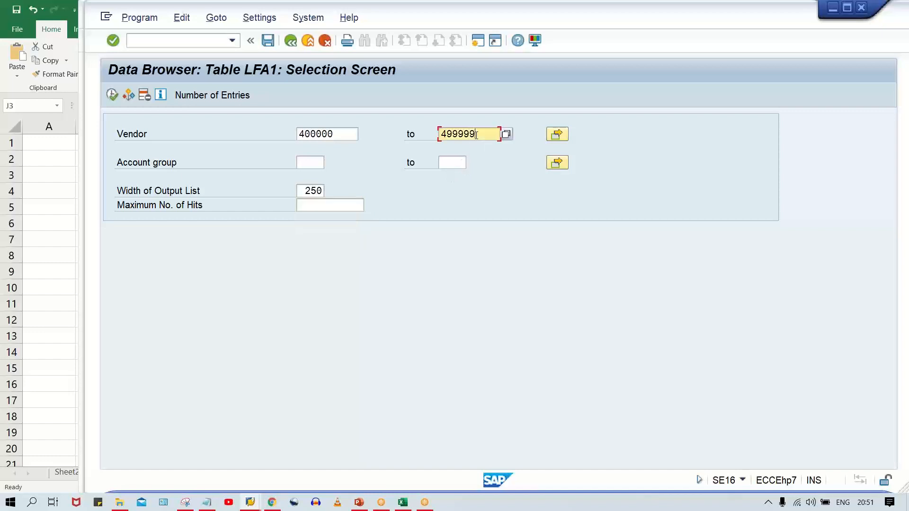
left_click(112, 95)
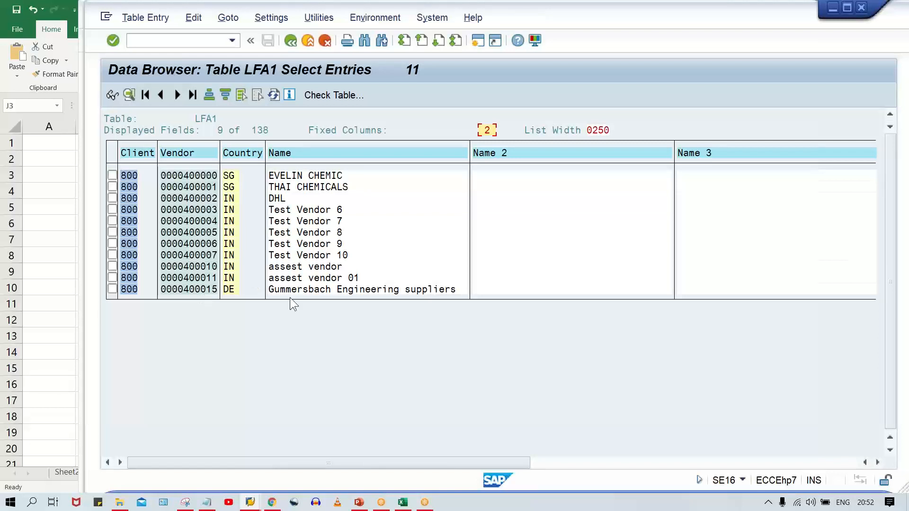
- Check interval 05 in the vendor intervals session against the listed LFA1 vendors
left_click(250, 502)
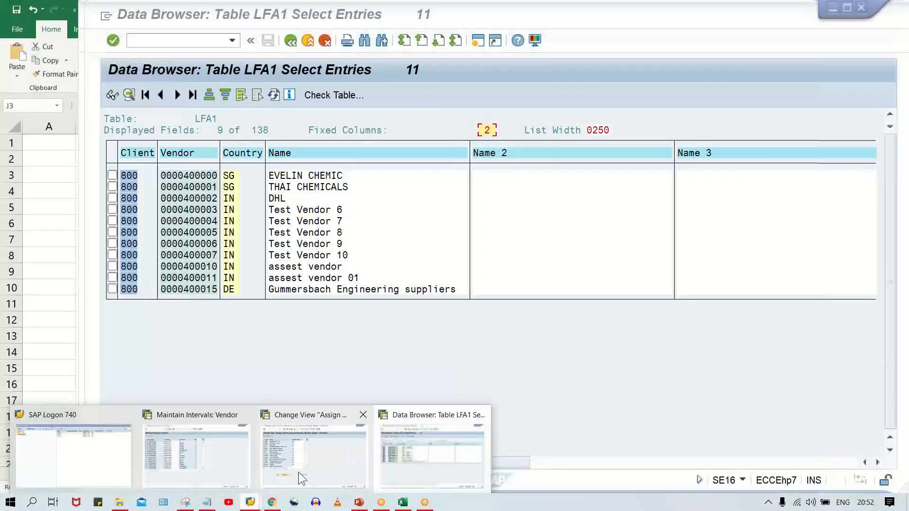
left_click(217, 476)
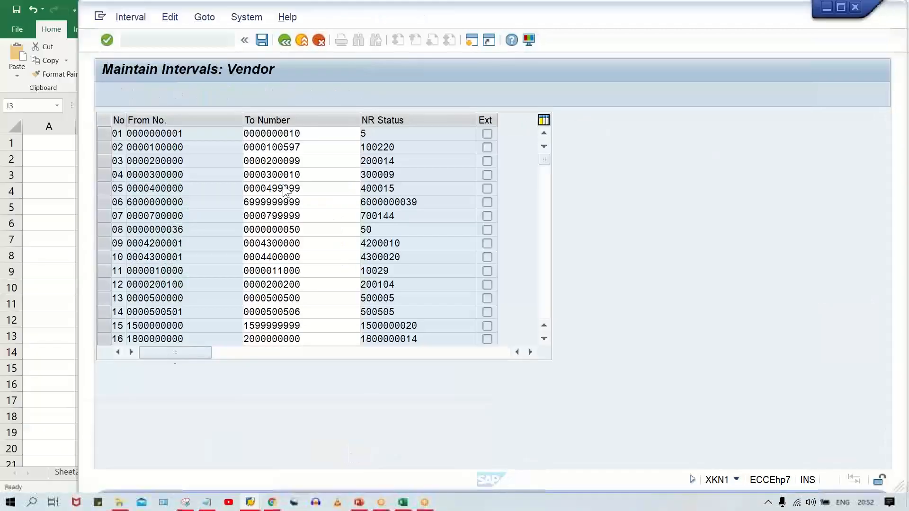
left_click(255, 505)
left_click(409, 476)
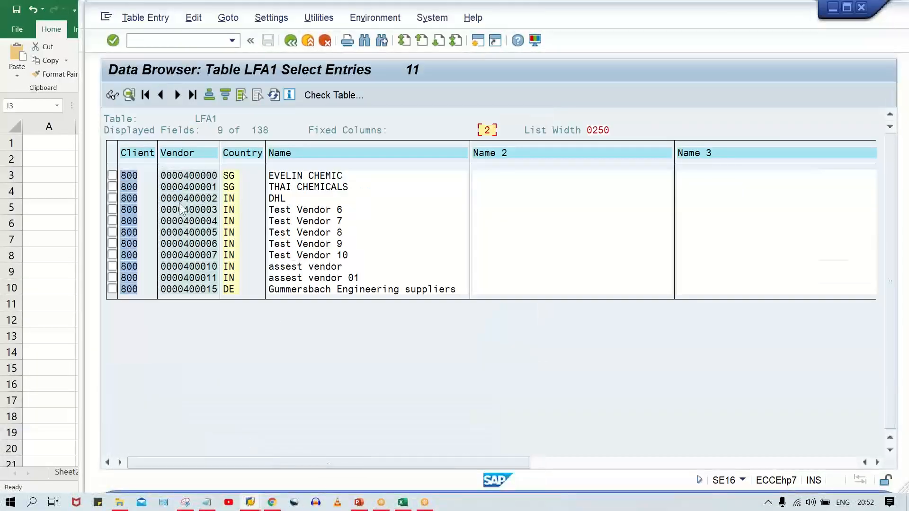
- Return to the account group assignment session and set the number range of group HOD1 to 05
left_click(250, 502)
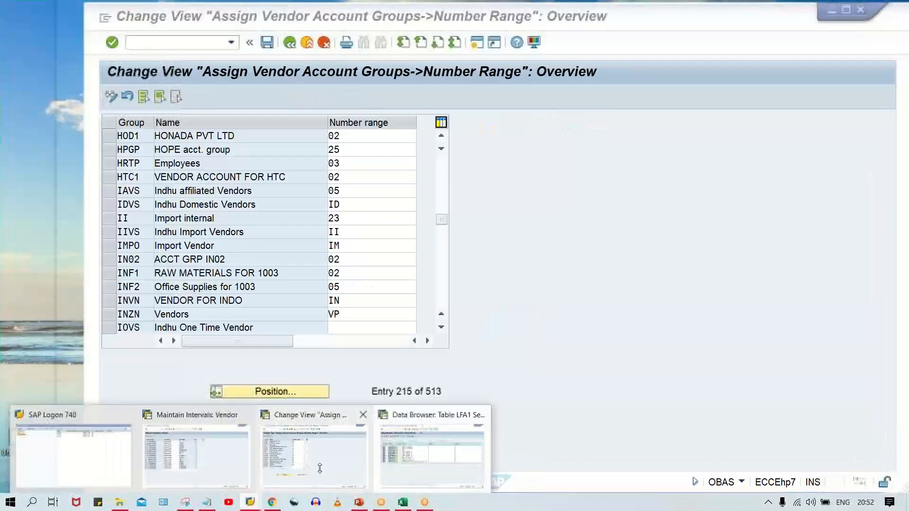
left_click(319, 468)
left_click(363, 136)
key("BackSpace")
type("5")
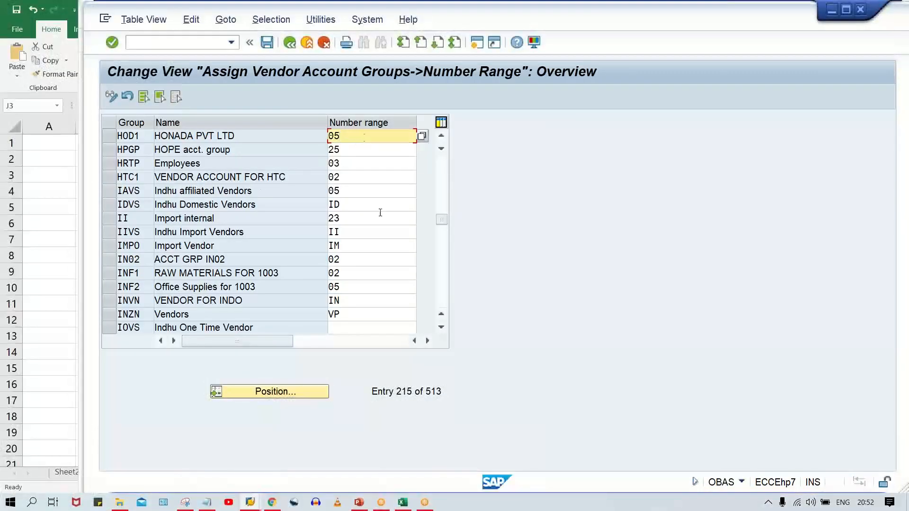
- Switch to the vendor intervals session, select the row of interval 05 and check its NR status
left_click(250, 502)
left_click(184, 459)
left_click(266, 189)
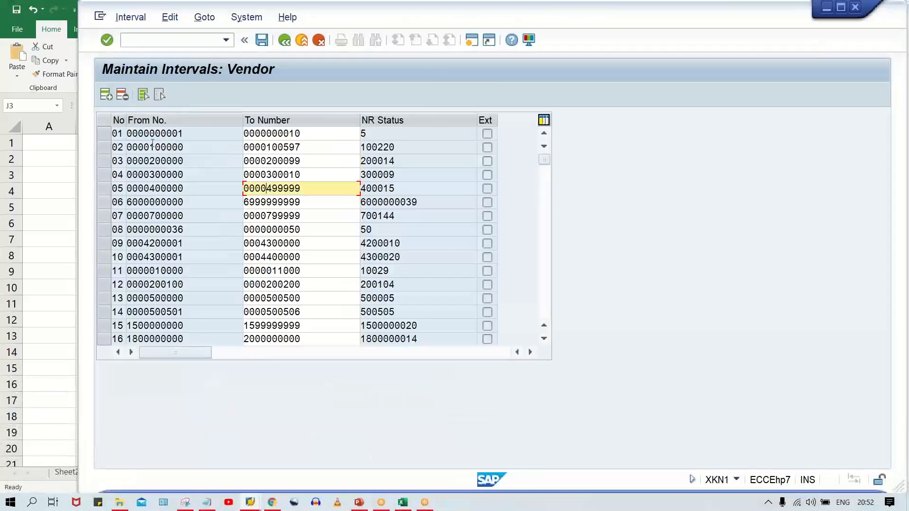
left_click(105, 187)
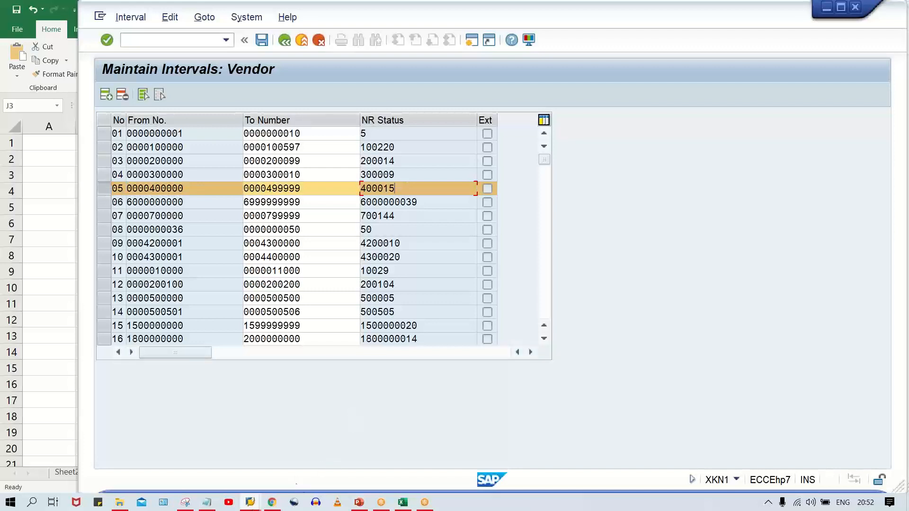
left_click(242, 508)
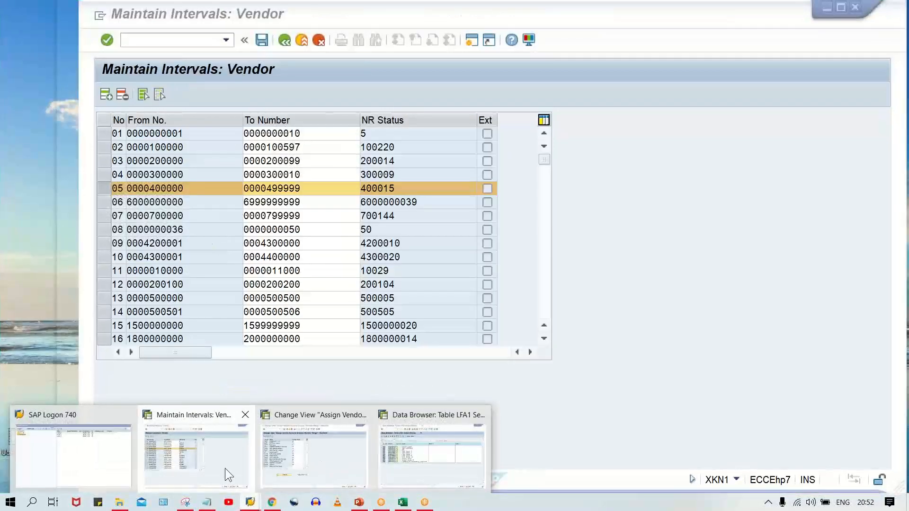
left_click(225, 468)
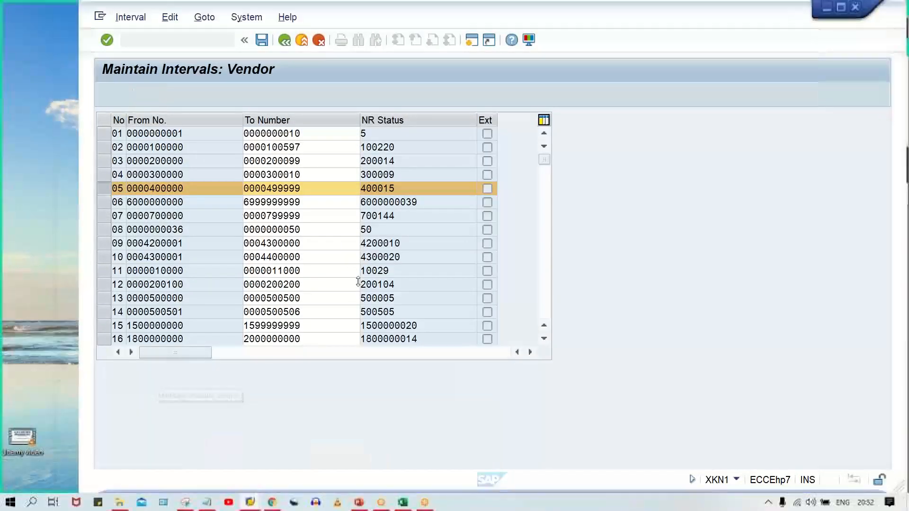
- Go back to the account group assignment and save it, accepting the customizing request
left_click(253, 504)
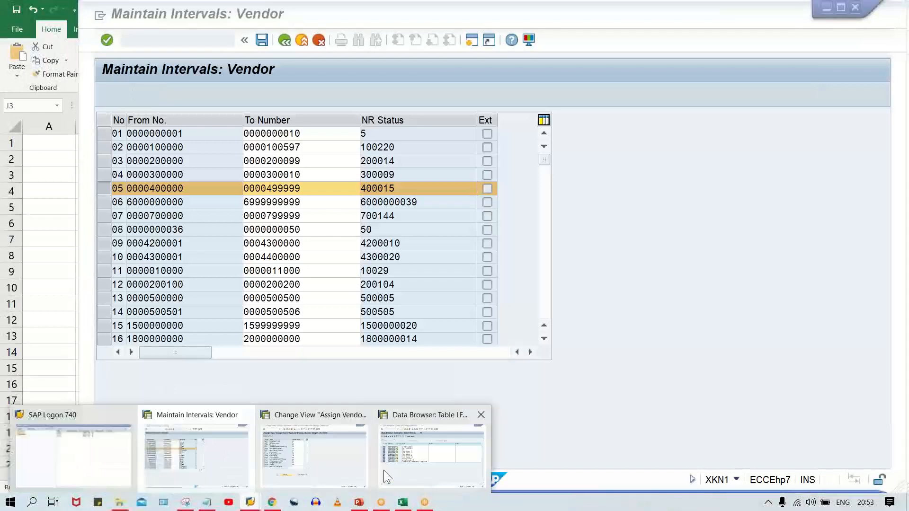
left_click(334, 470)
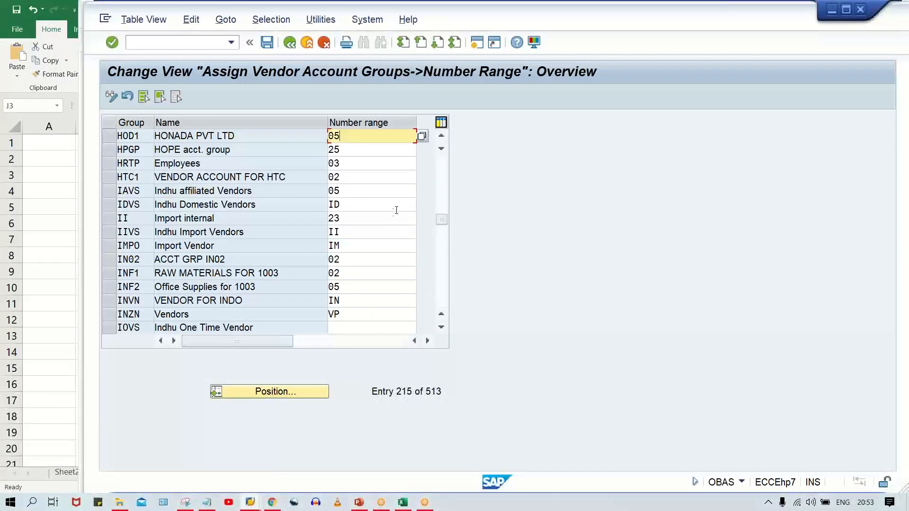
key("ctrl+s")
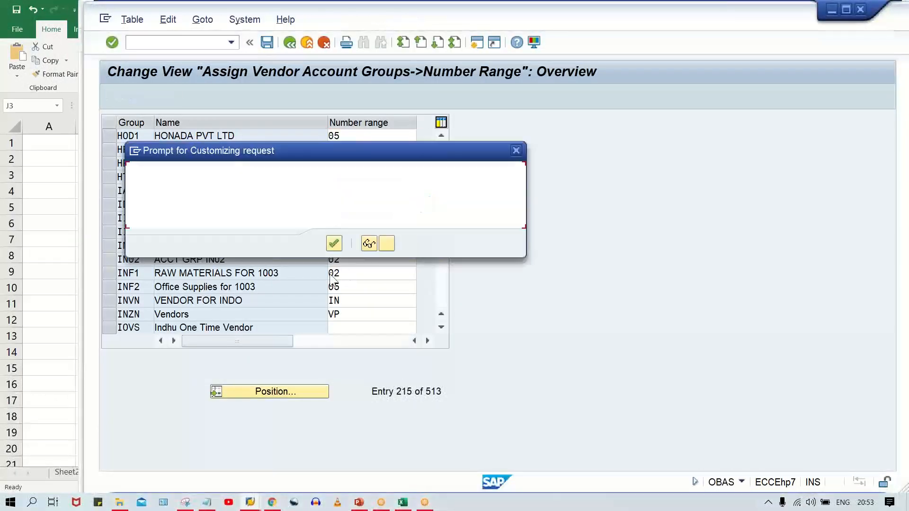
left_click(332, 244)
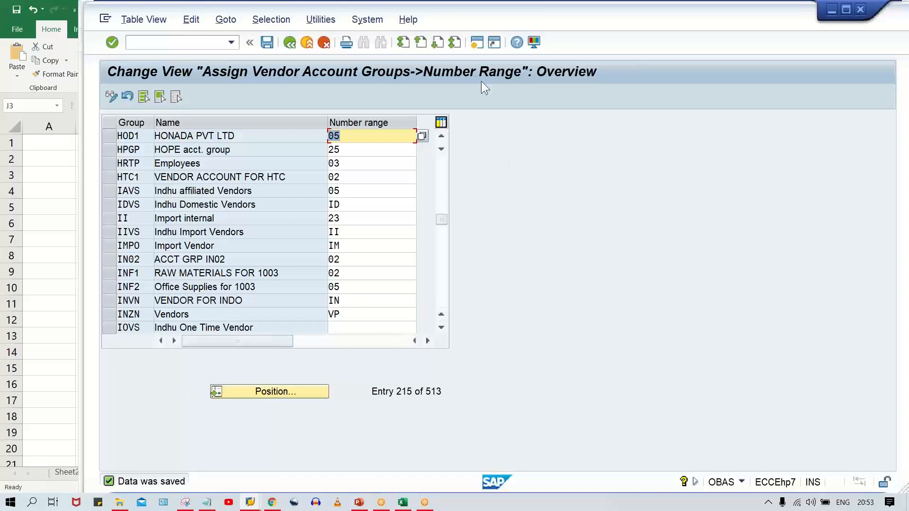
- Open a new session, start transaction XK01 and begin a vendor in company code HOD1 with account group HOD1, leaving the vendor number blank
left_click(476, 48)
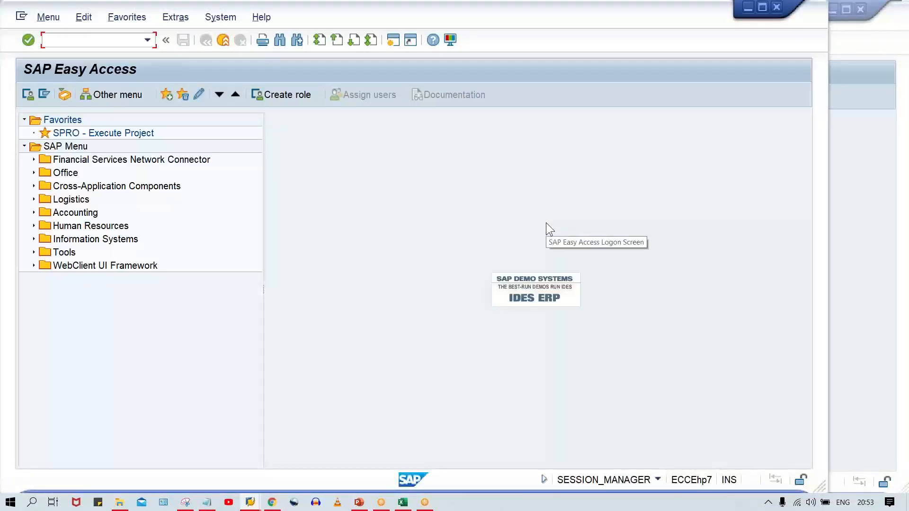
left_click_drag(516, 24, 602, 23)
type("XK01")
key("Return")
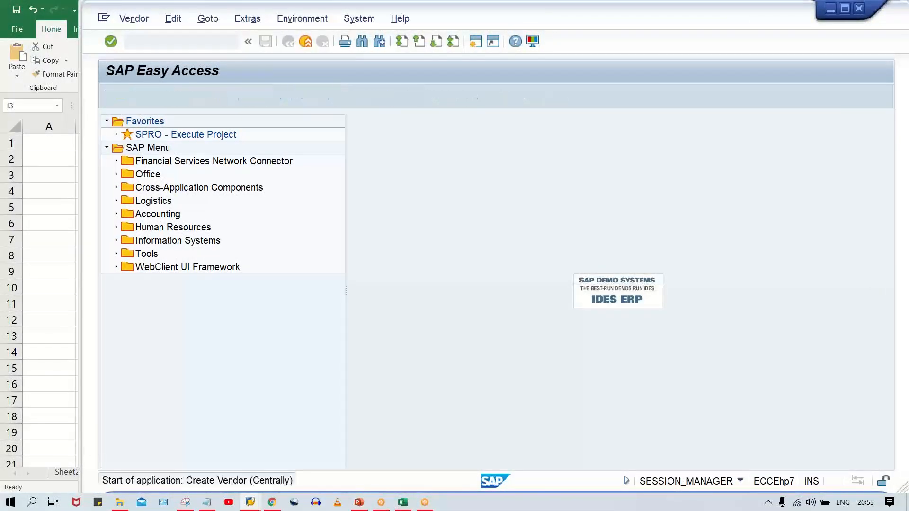
left_click(263, 148)
key("Escape")
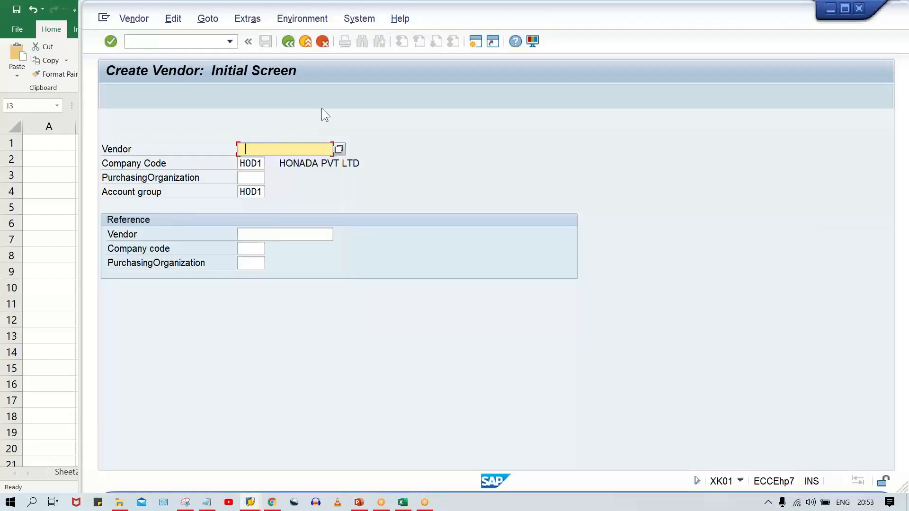
key("Return")
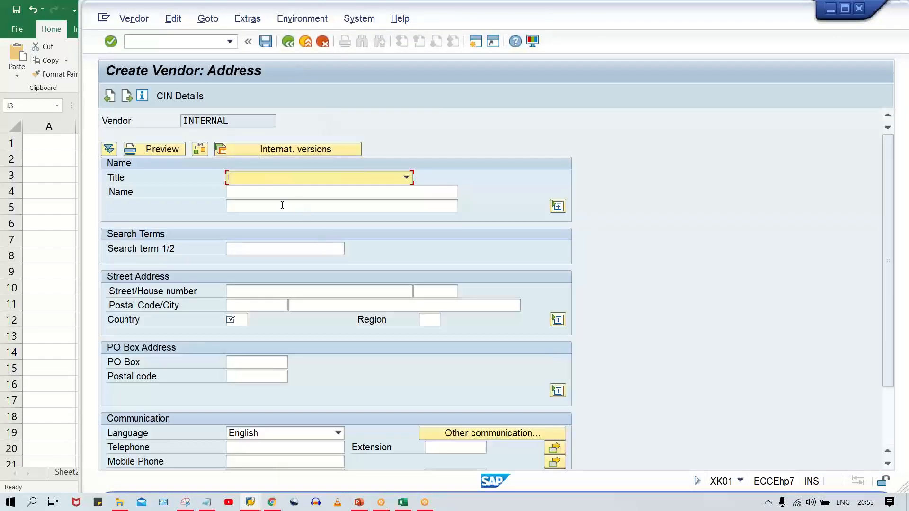
- Name the vendor TEST VENDOR_HOD1, set its country to IN and continue to the payment transactions screen
left_click(284, 194)
left_click(291, 202)
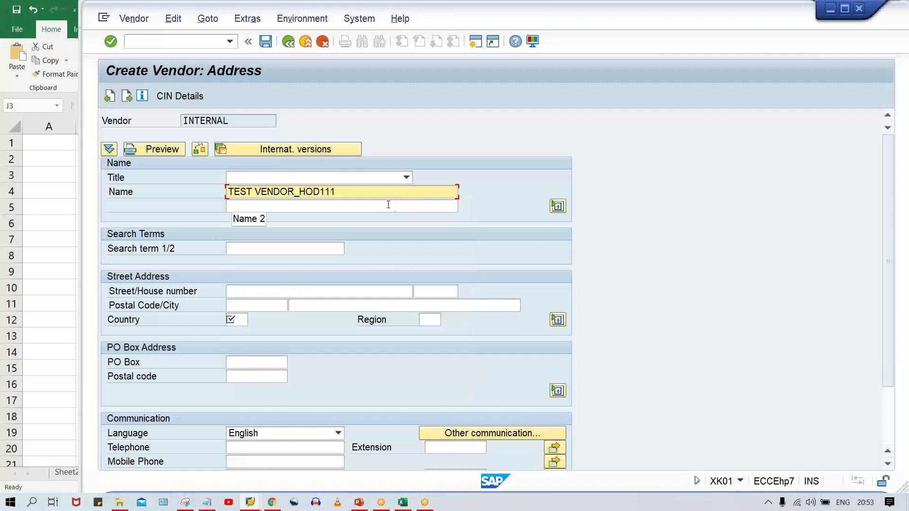
key("BackSpace")
key("BackSpace")
key("BackSpace")
type("1")
key("Escape")
left_click(243, 318)
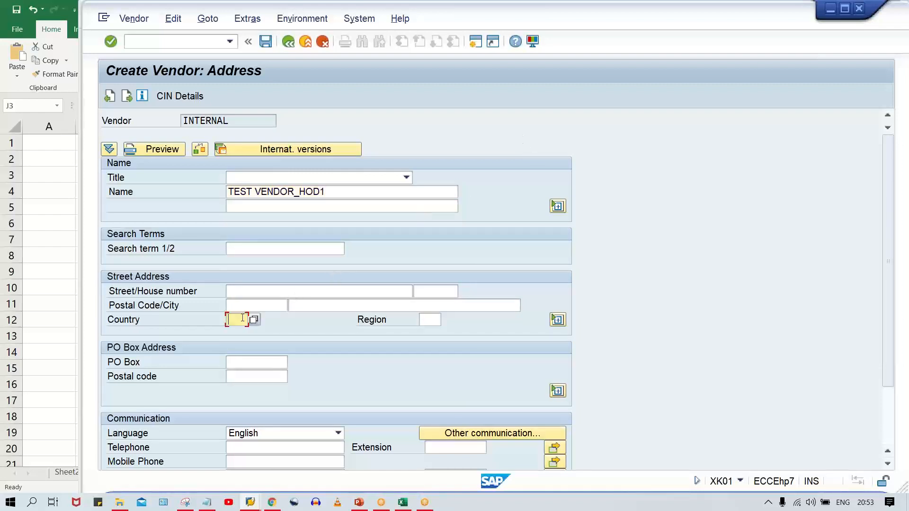
left_click(237, 333)
key("Return")
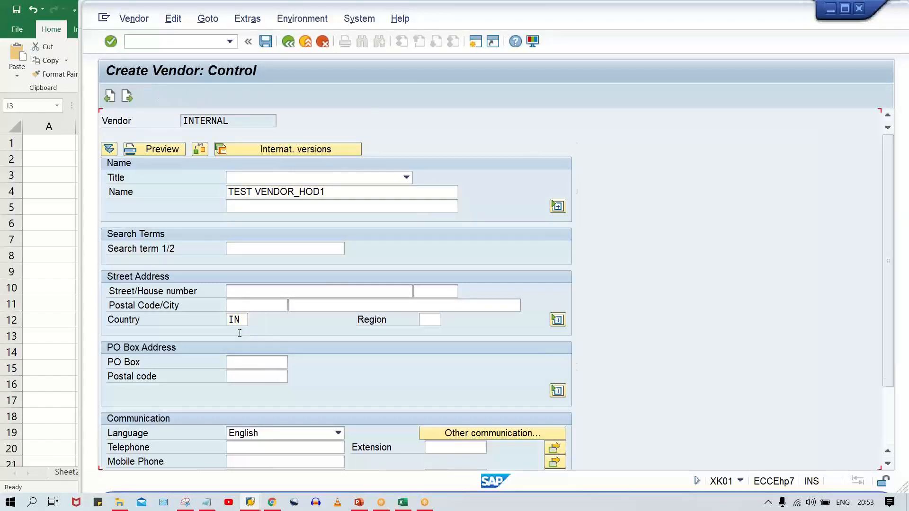
key("Return")
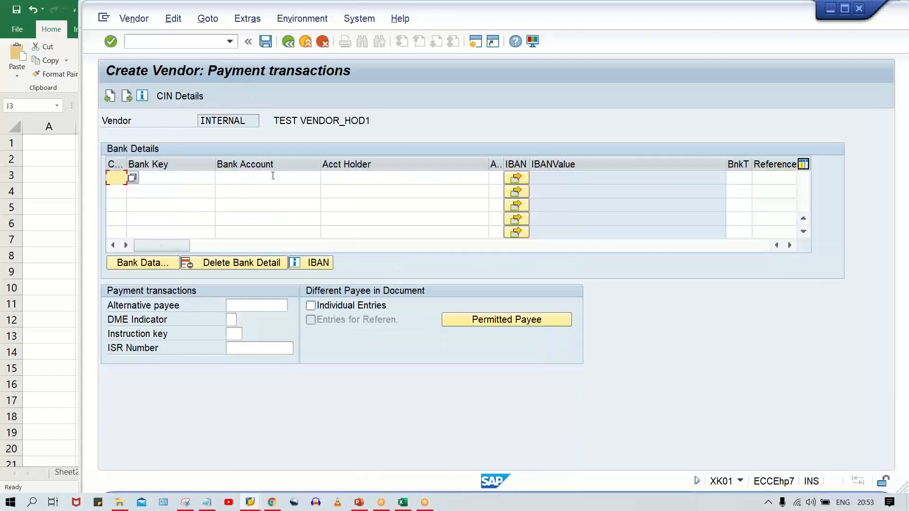
- Set the vendor's reconciliation account to 2000 in the accounting information and save the vendor
key("Return")
key("Return")
left_click(218, 179)
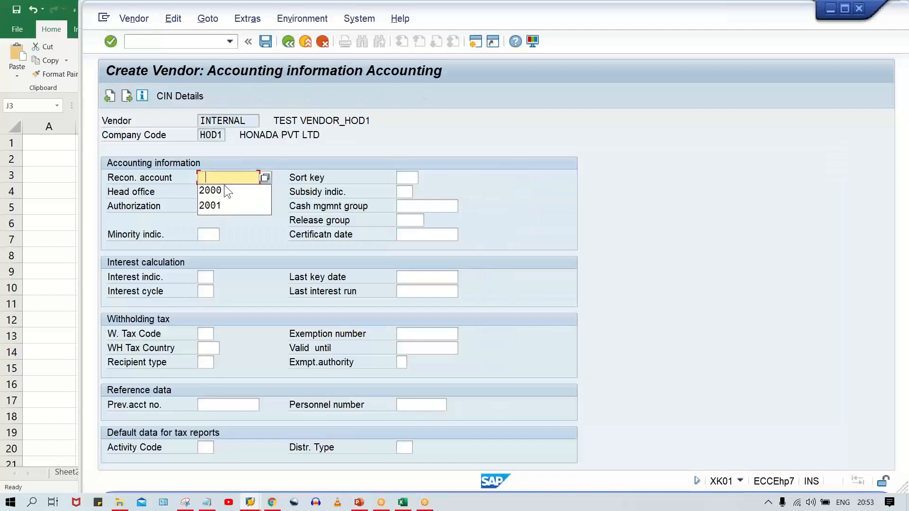
left_click(227, 191)
key("Return")
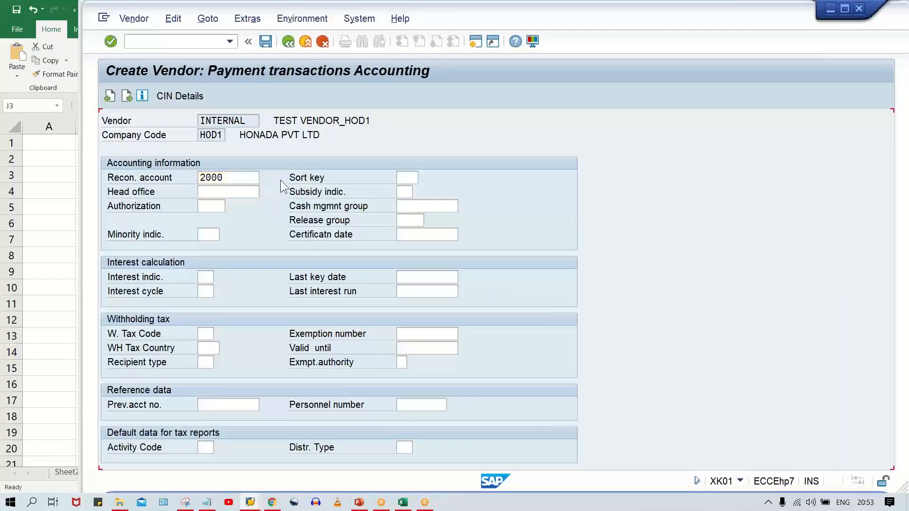
left_click(211, 178)
left_click(216, 191)
key("ctrl+s")
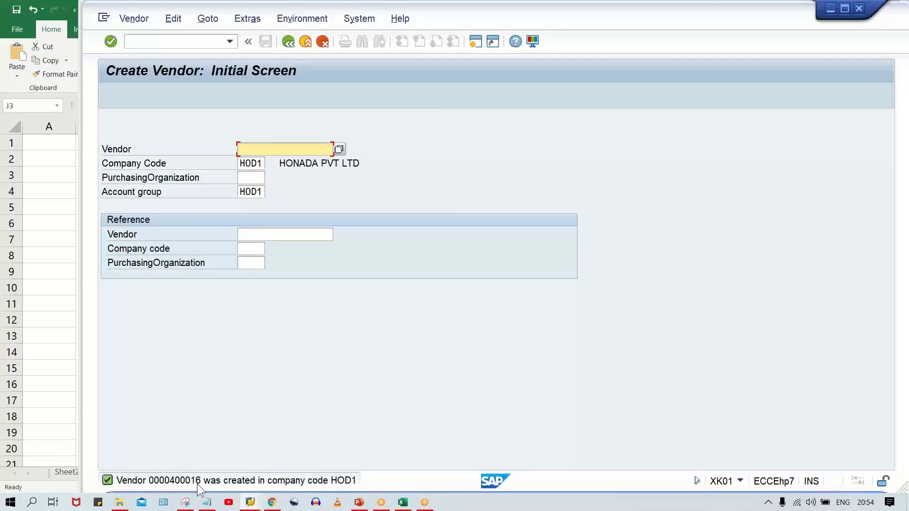
- Switch to the vendor intervals session and compare the NR status of interval 05 with the new vendor's number
left_click(250, 503)
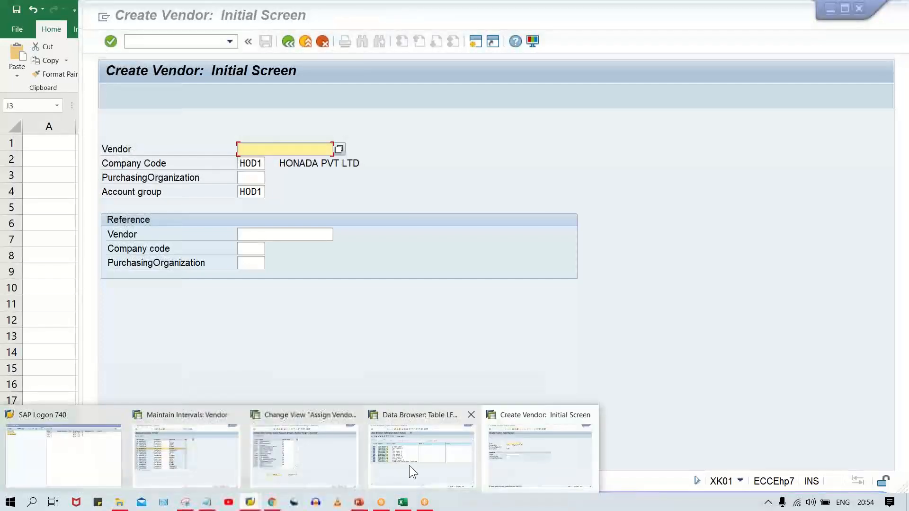
left_click(176, 467)
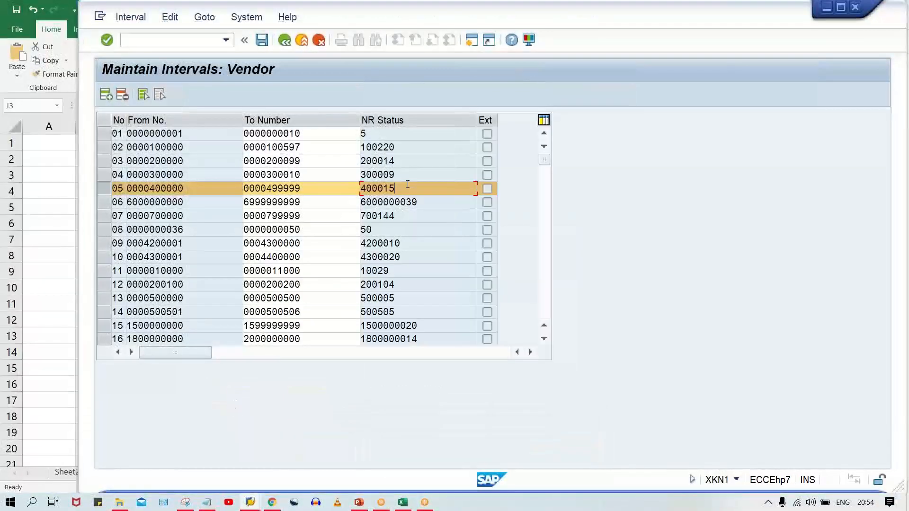
left_click_drag(405, 187, 352, 191)
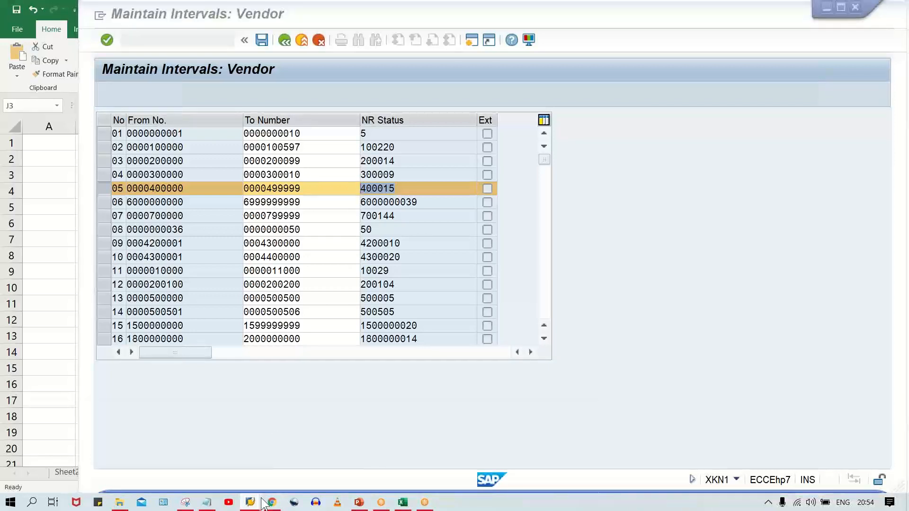
- Return to the vendor creation session and check the account group used for the new vendor
mouse_move(250, 503)
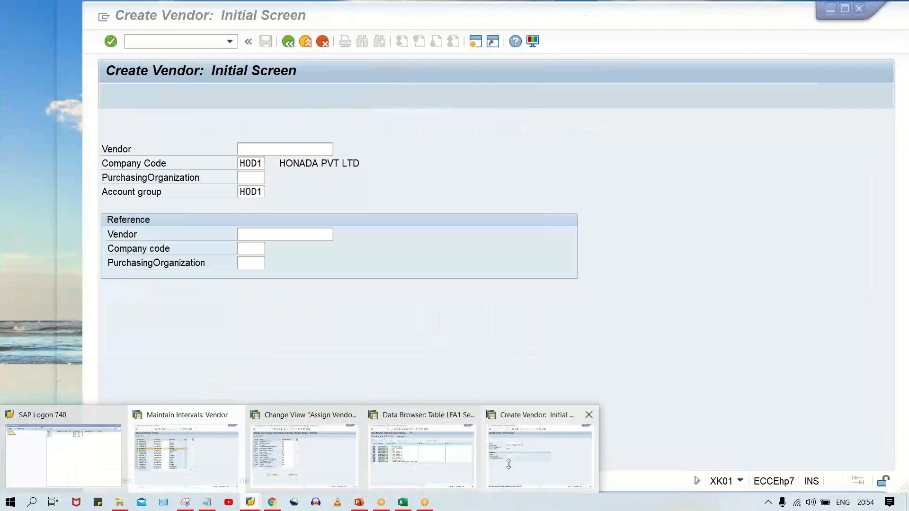
left_click(501, 464)
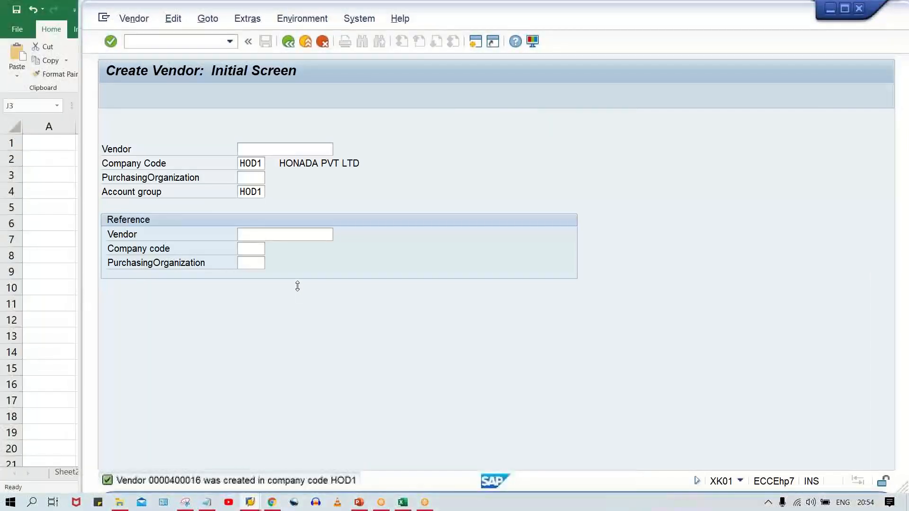
left_click(238, 193)
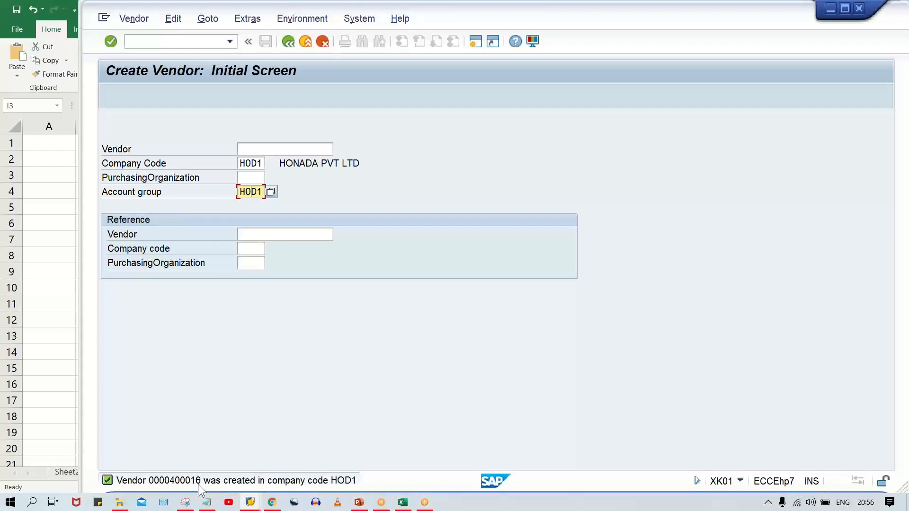
- Switch to the vendor intervals session, reopen the number range status for editing and select interval 05
left_click(250, 164)
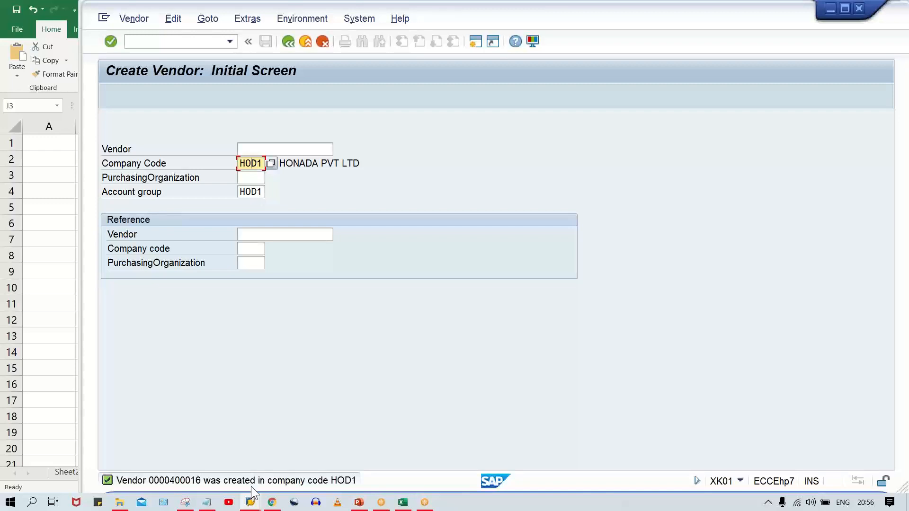
mouse_move(249, 505)
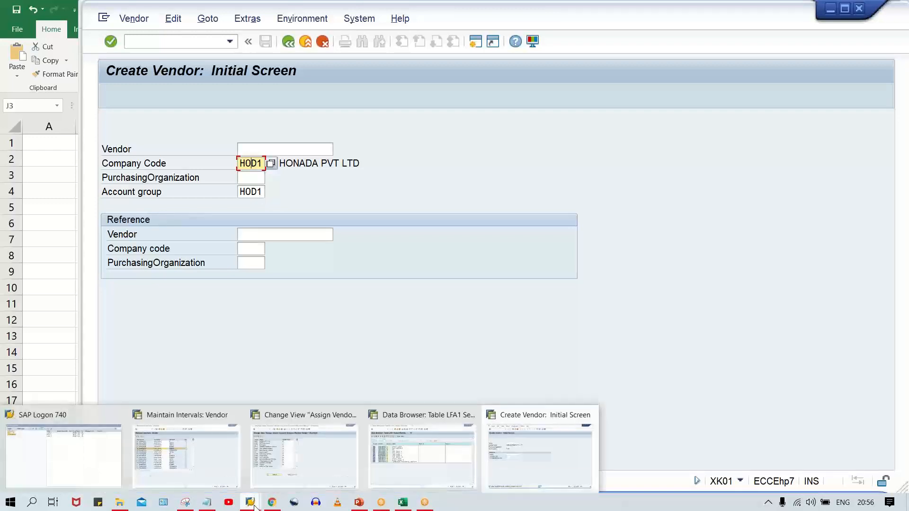
left_click(223, 475)
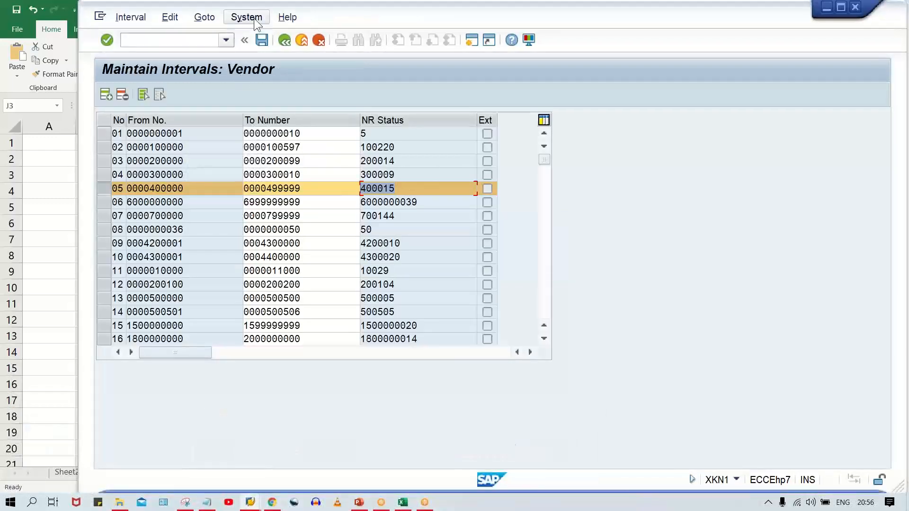
left_click(285, 40)
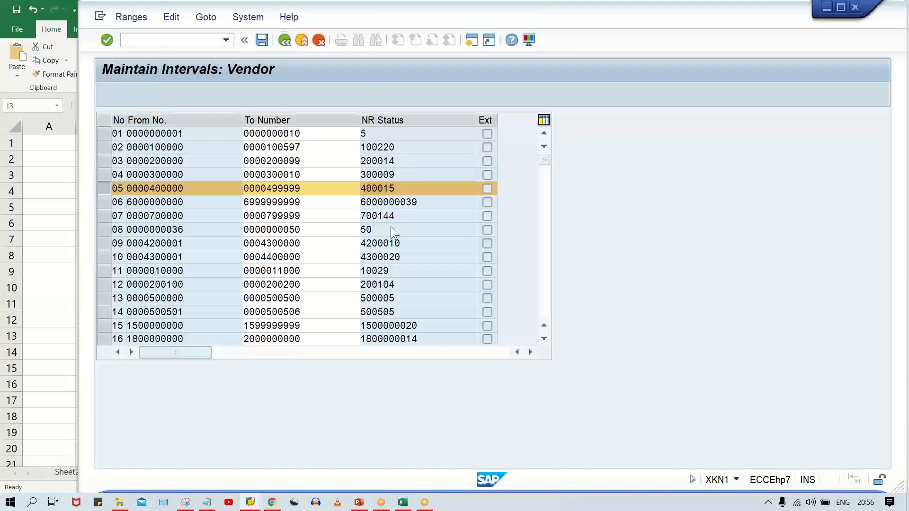
left_click(374, 148)
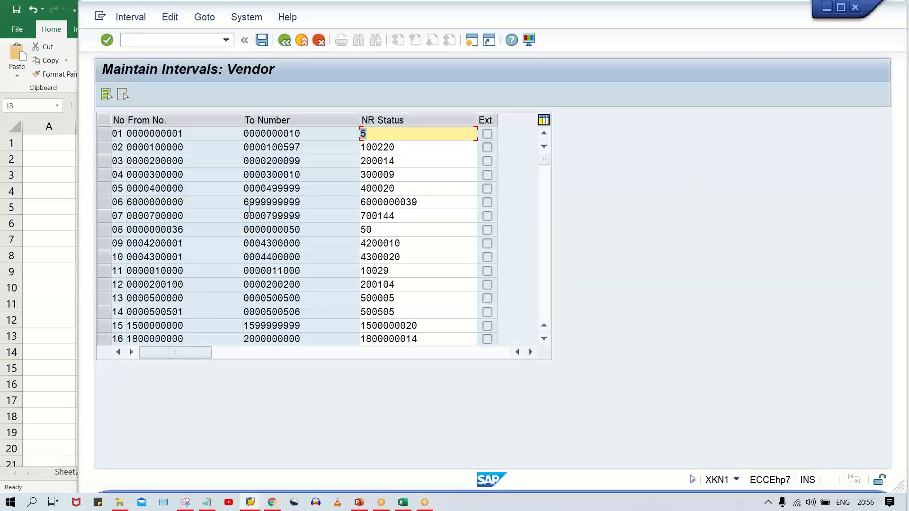
left_click(117, 189)
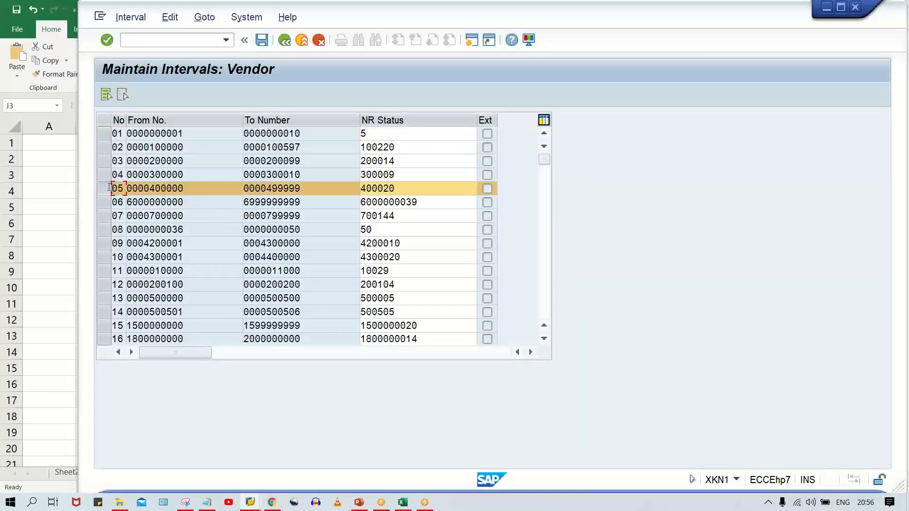
- Set the NR status of interval 05 to 400015 and save the change despite the lower number level
left_click(414, 189)
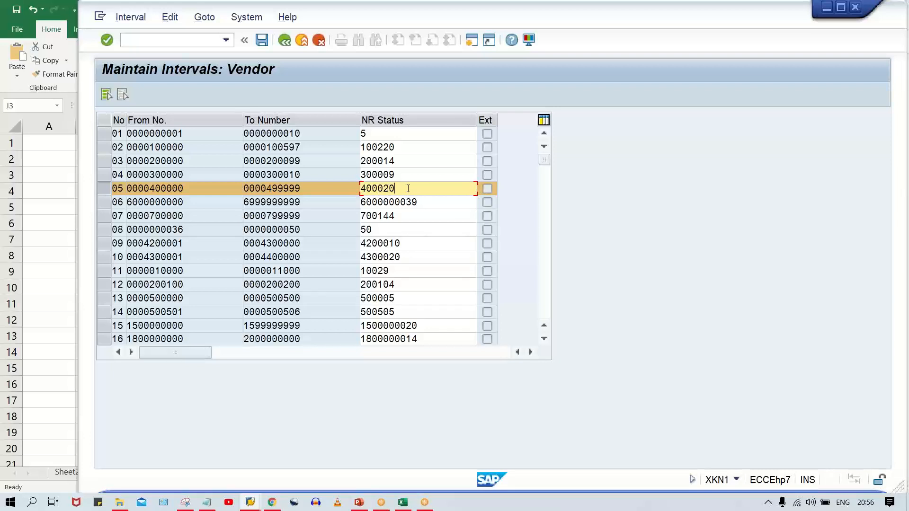
key("BackSpace")
key("BackSpace")
key("BackSpace")
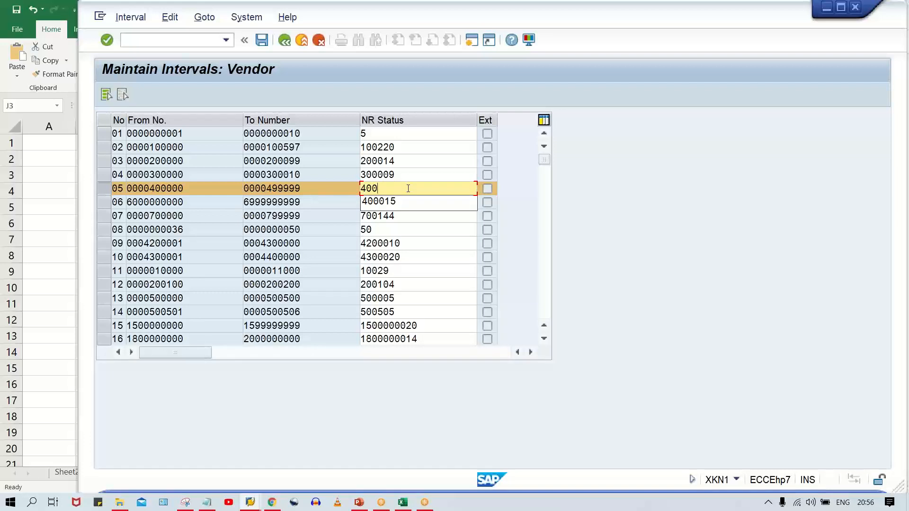
type("015")
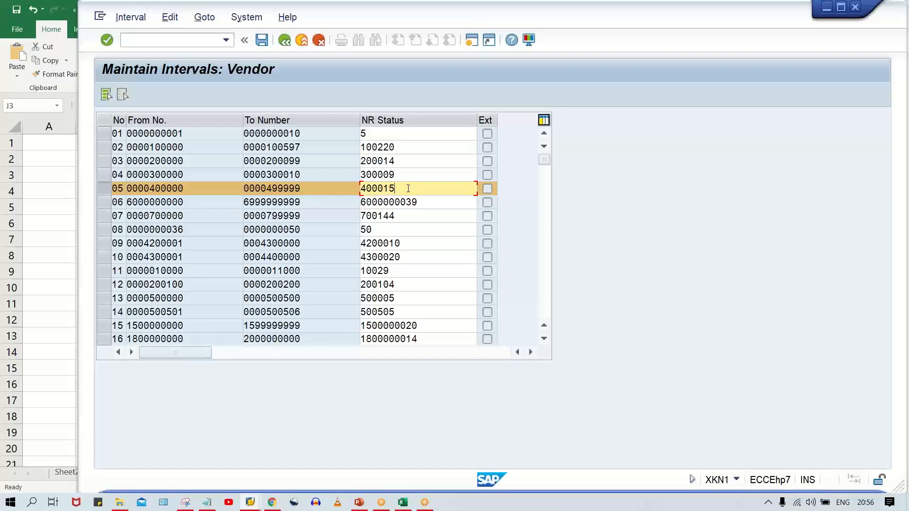
key("Return")
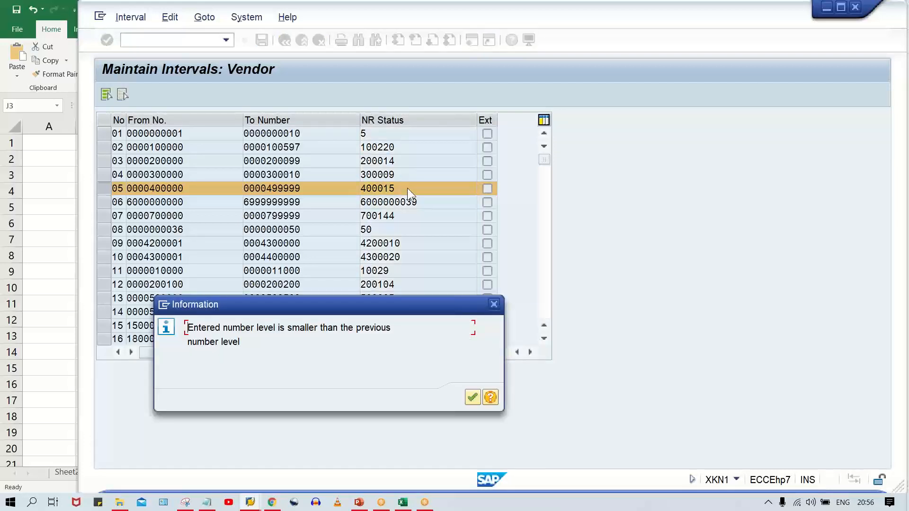
key("Return")
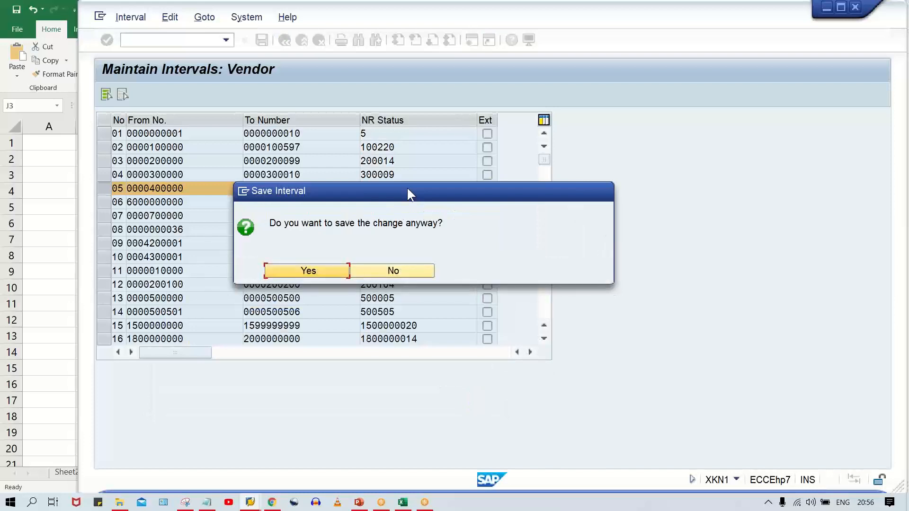
left_click(324, 268)
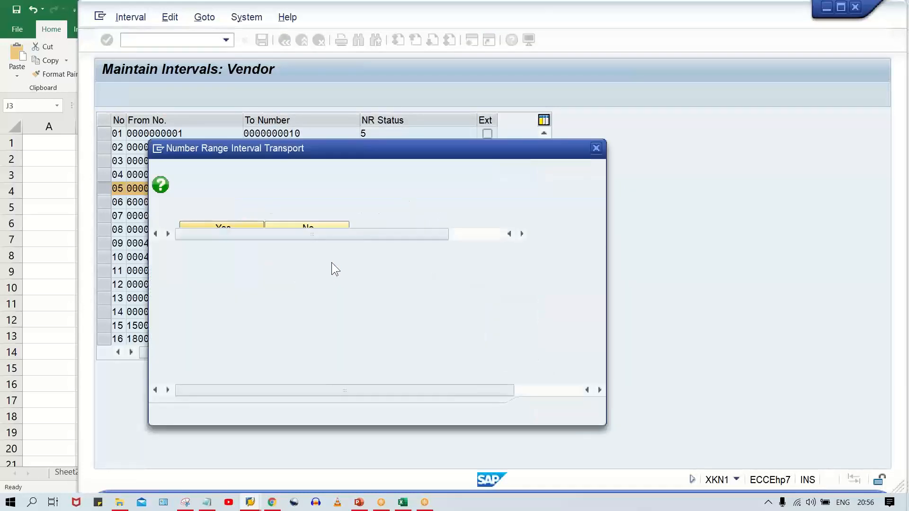
left_click(540, 411)
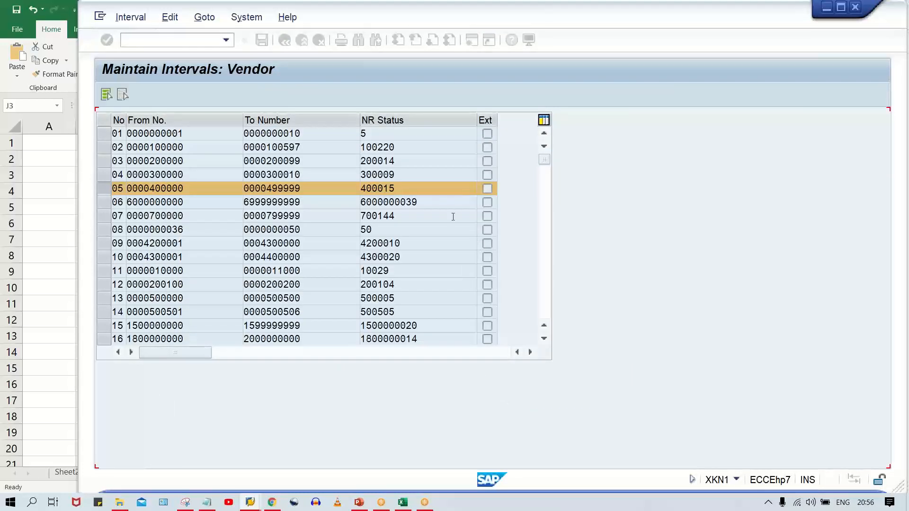
- Start another vendor for company code HOD1 in the vendor creation session, named TEST VENDOR_HOD111 with country IN
left_click(250, 503)
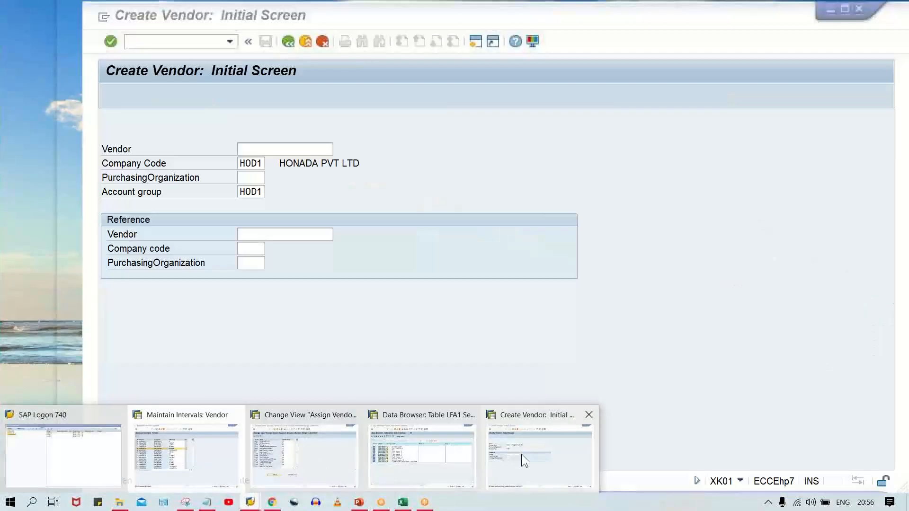
left_click(521, 454)
key("Return")
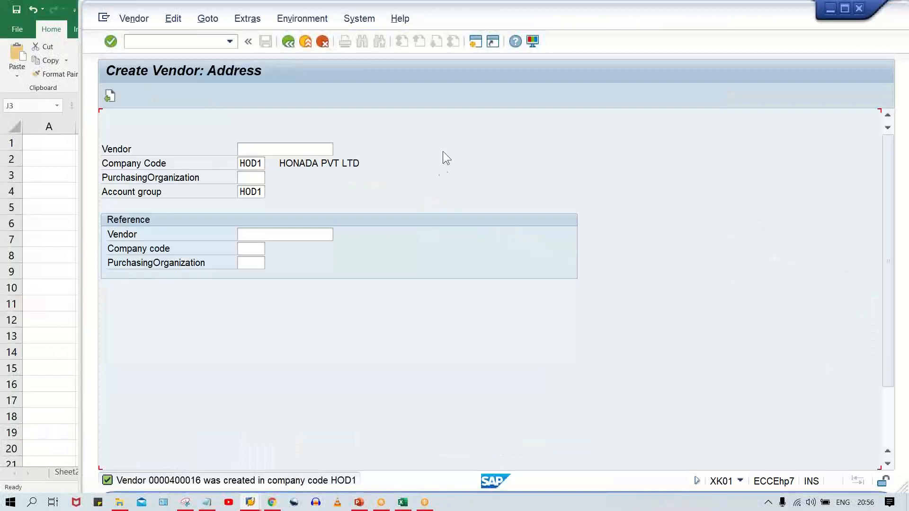
left_click(243, 192)
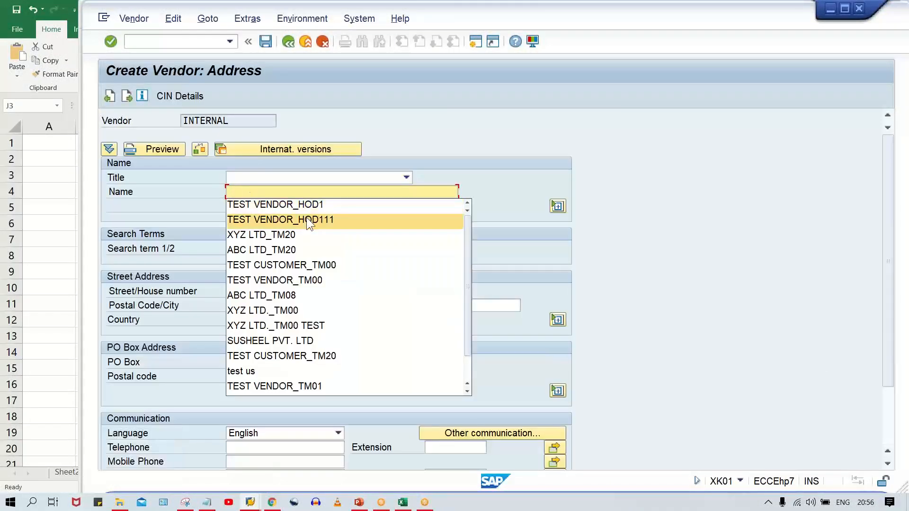
left_click(307, 219)
left_click(247, 325)
type("IN")
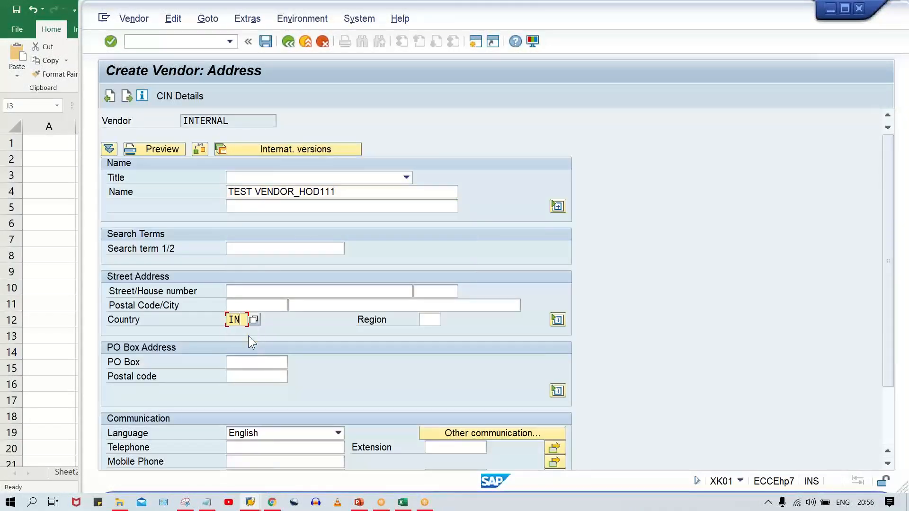
key("Return")
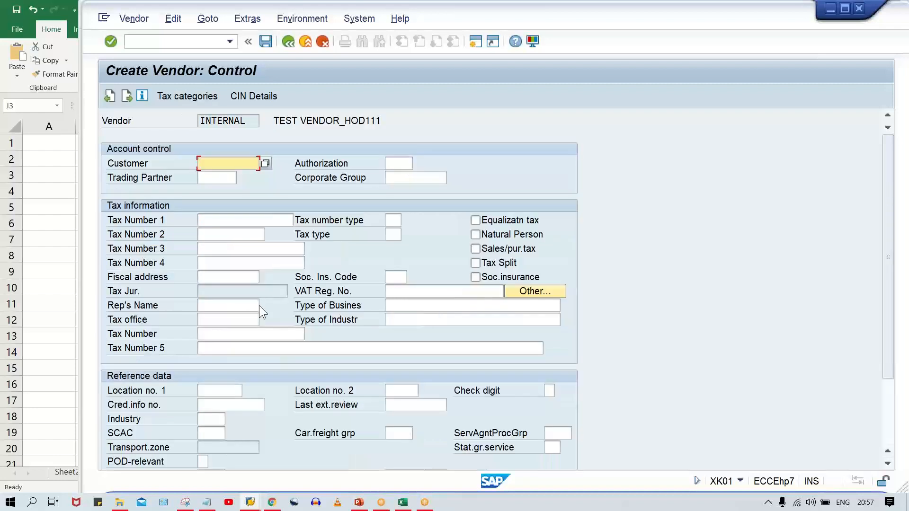
- Skip to the accounting information, set the reconciliation account to 2000, and try to save the vendor
key("Return")
key("Return")
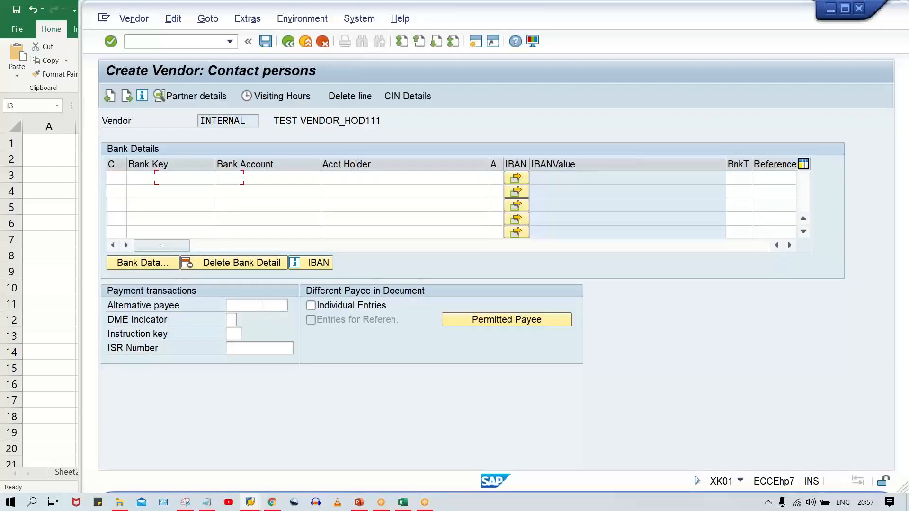
key("Return")
type("2")
left_click(236, 189)
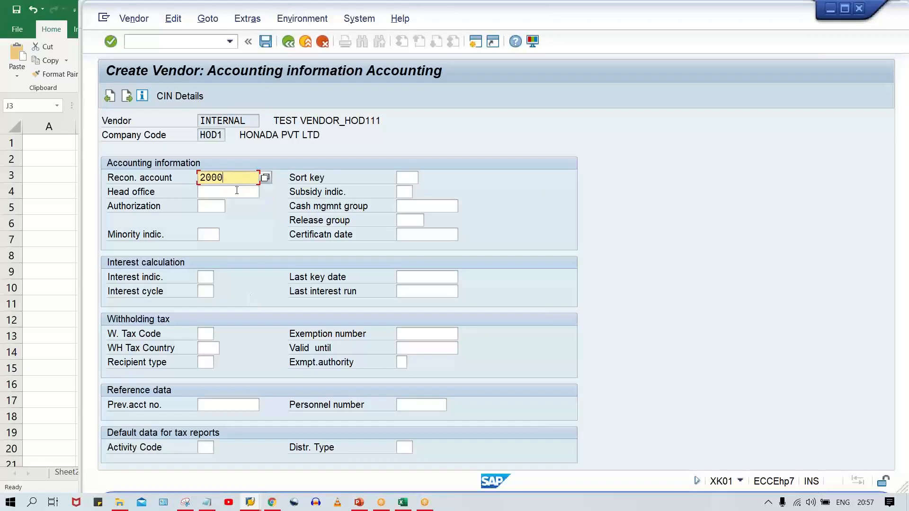
key("Return")
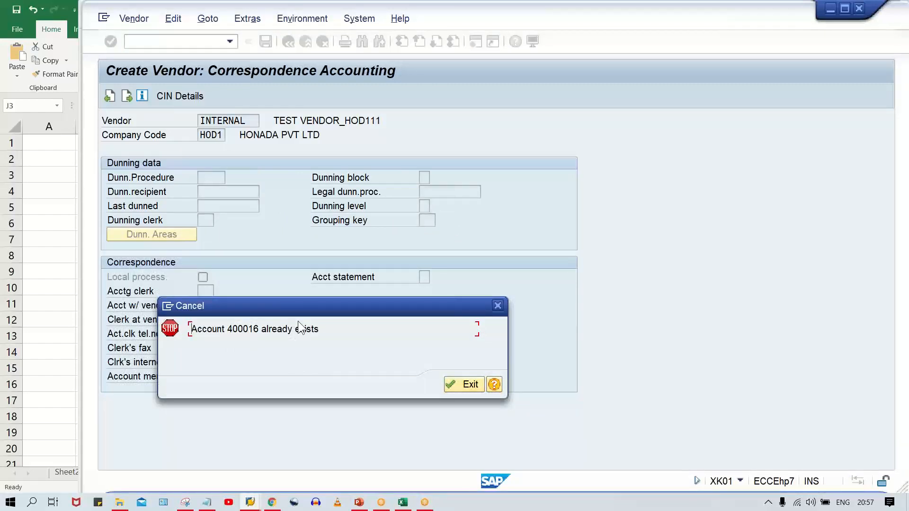
left_click(456, 385)
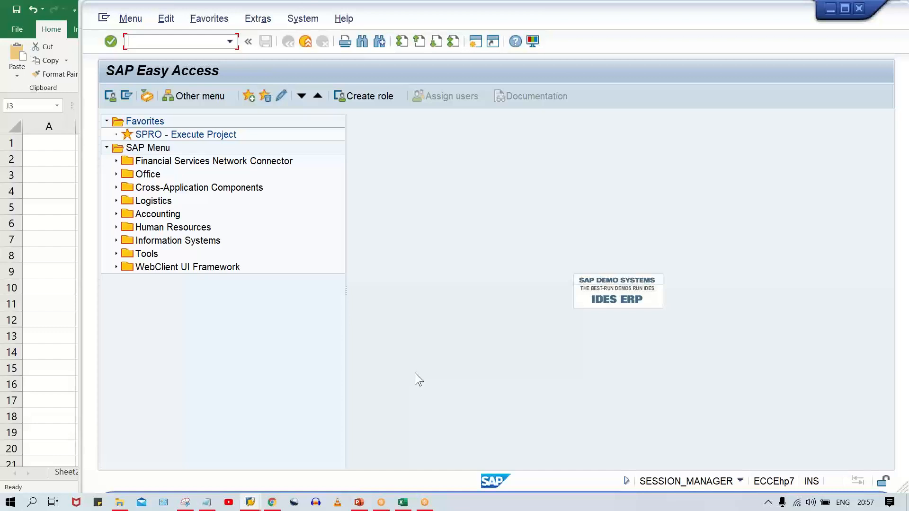
- Return to the SAP Easy Access session and open the Change Vendor transaction XK02
left_click(250, 503)
left_click(523, 473)
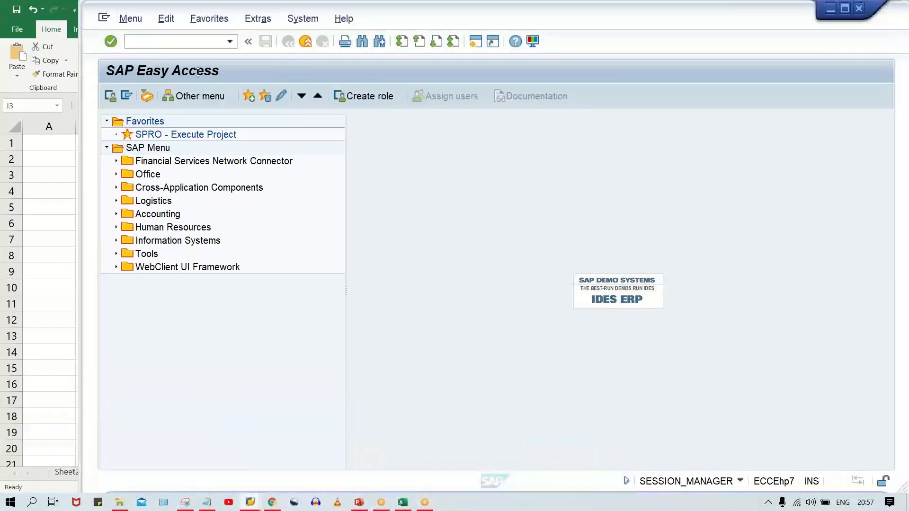
left_click(169, 42)
type("XK02")
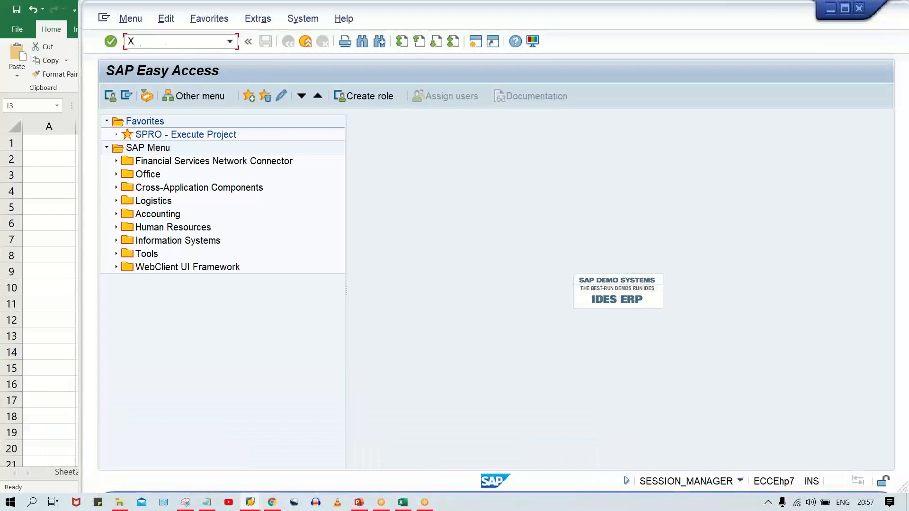
key("Return")
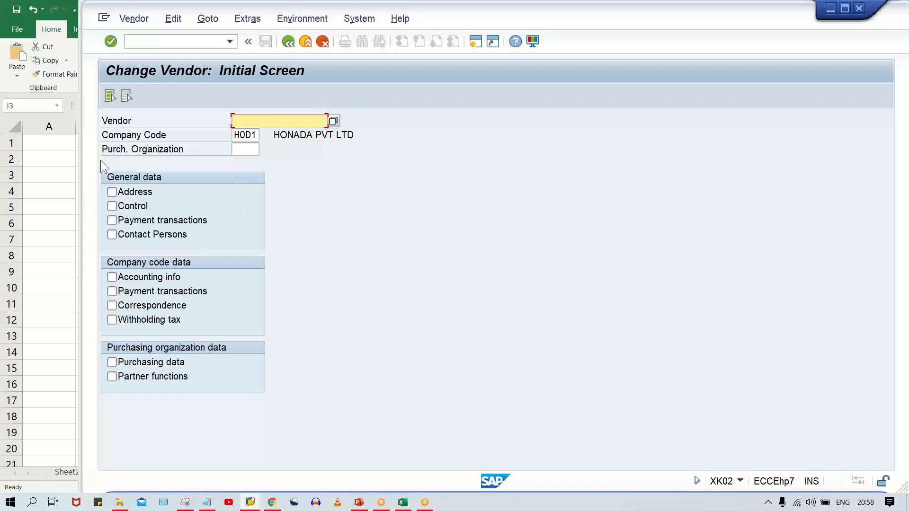
- Clear the company code in Change Vendor and enter the account number reported as already existing
left_click(239, 135)
key("Delete")
key("Delete")
key("Delete")
key("BackSpace")
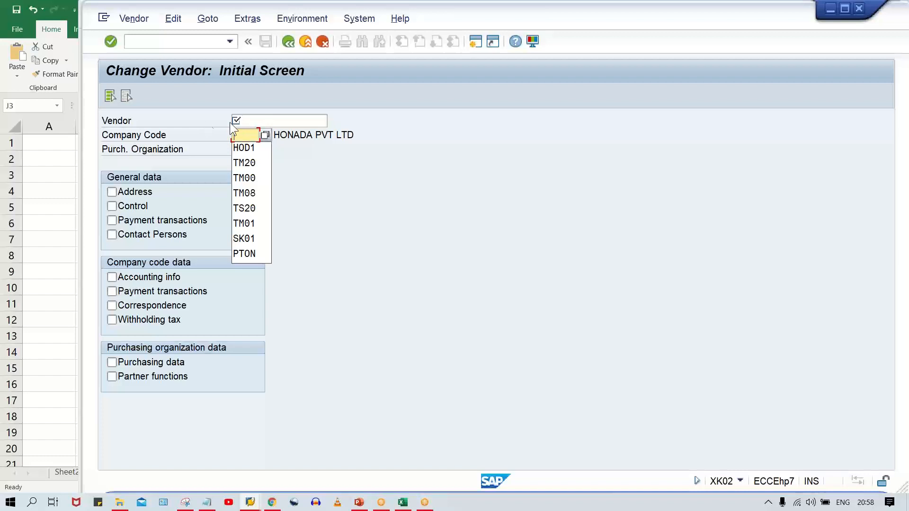
left_click(253, 121)
type("4000")
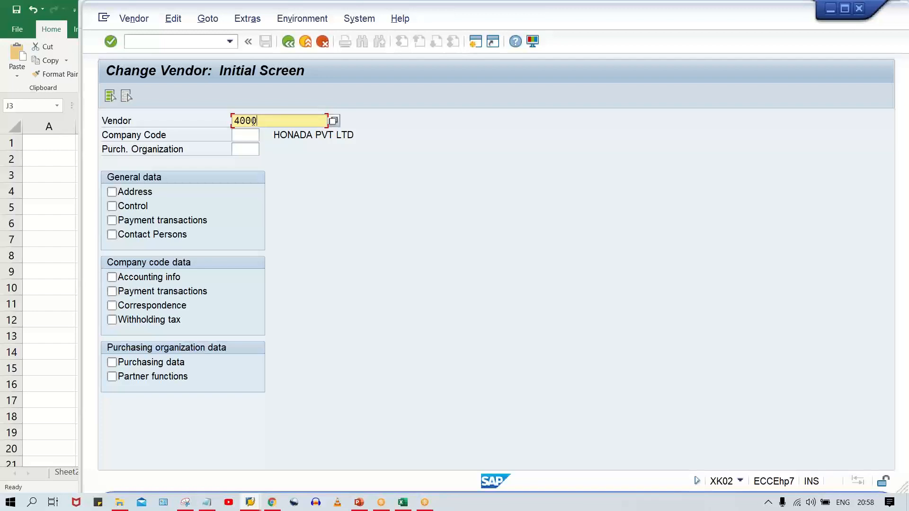
type("16")
- Select the Address view under general data, check the existing vendor's name and return to the initial screen
left_click(129, 190)
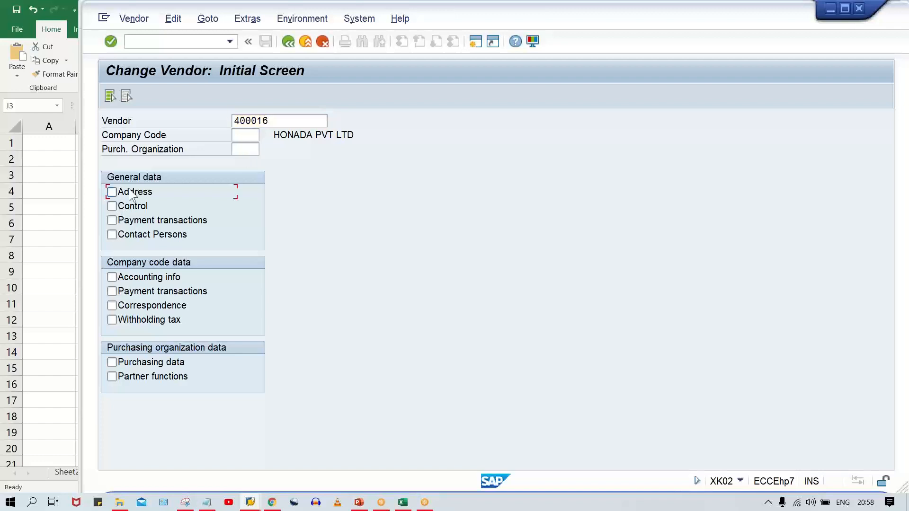
key("Return")
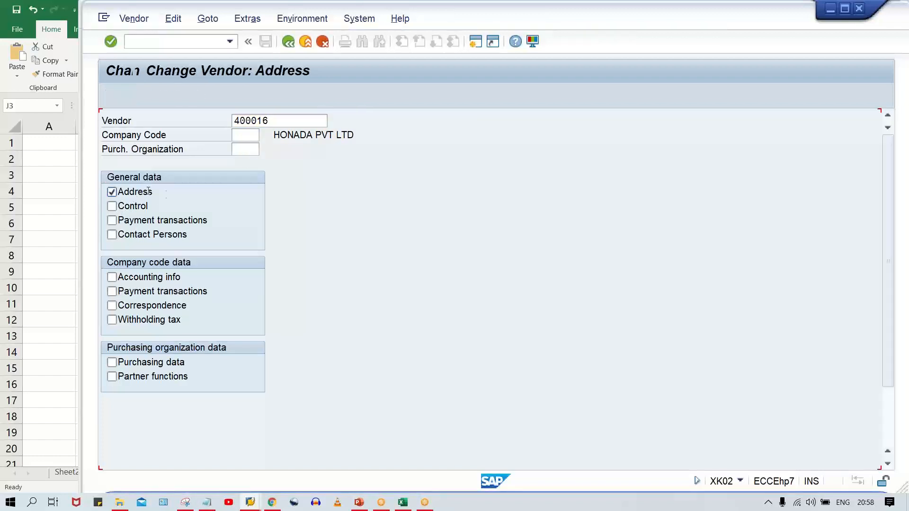
left_click(334, 193)
left_click(289, 42)
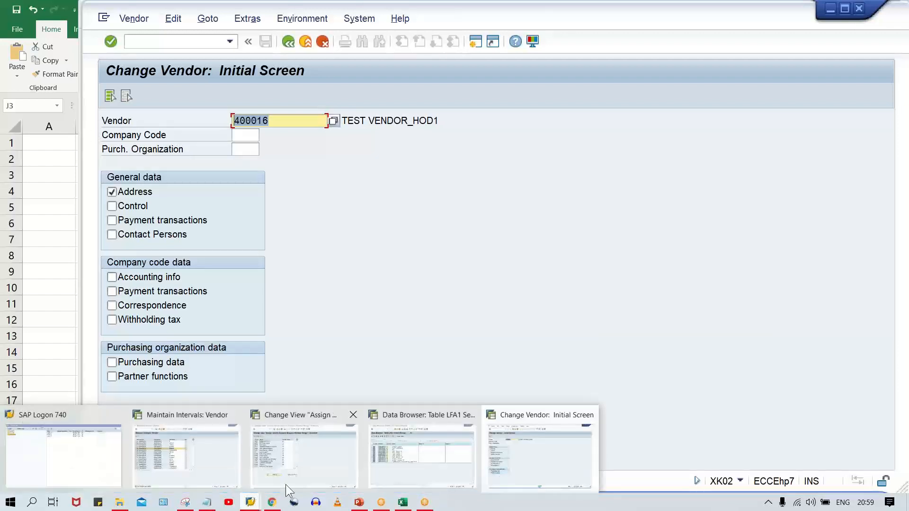
- View the image open in WhatsApp Web, then switch to the session assigning number ranges to vendor account groups
mouse_move(278, 505)
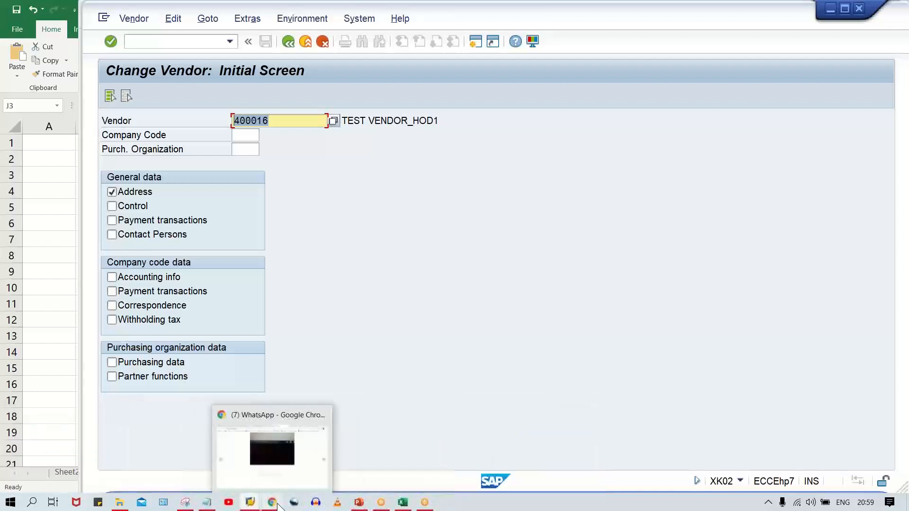
left_click(272, 462)
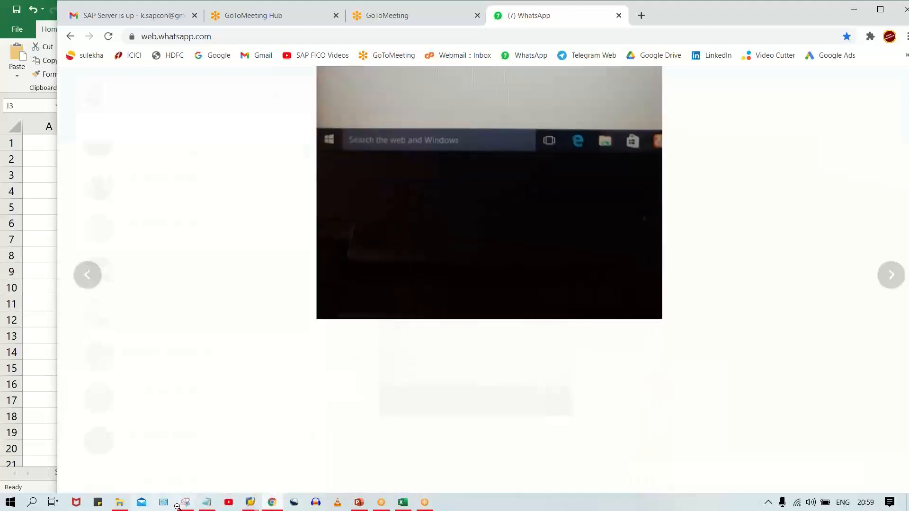
left_click(247, 507)
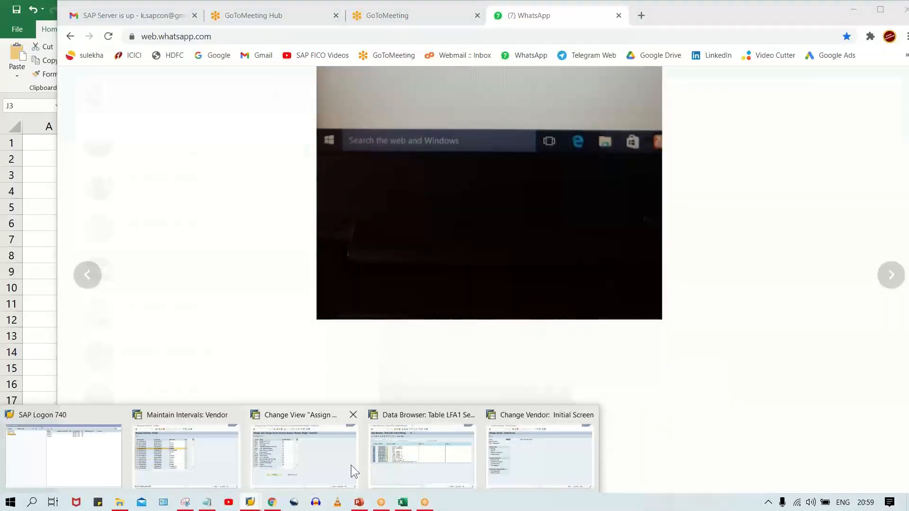
mouse_move(322, 476)
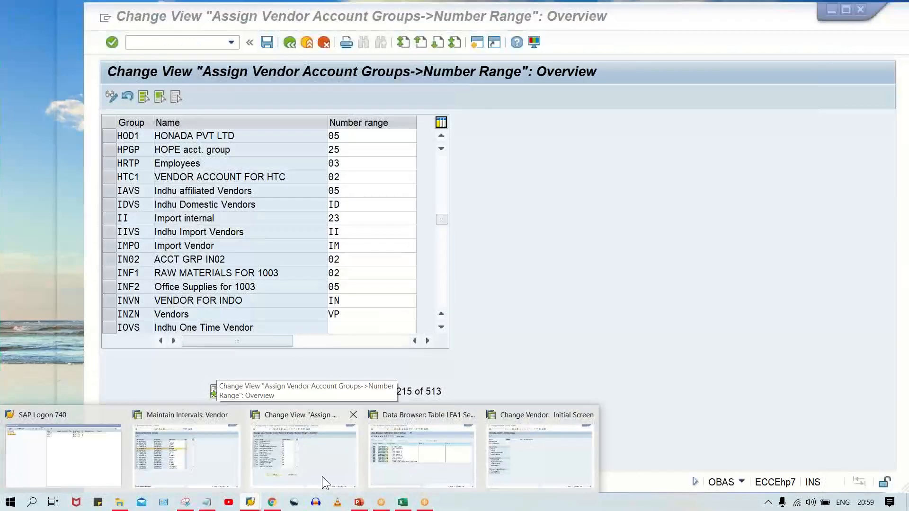
left_click(322, 477)
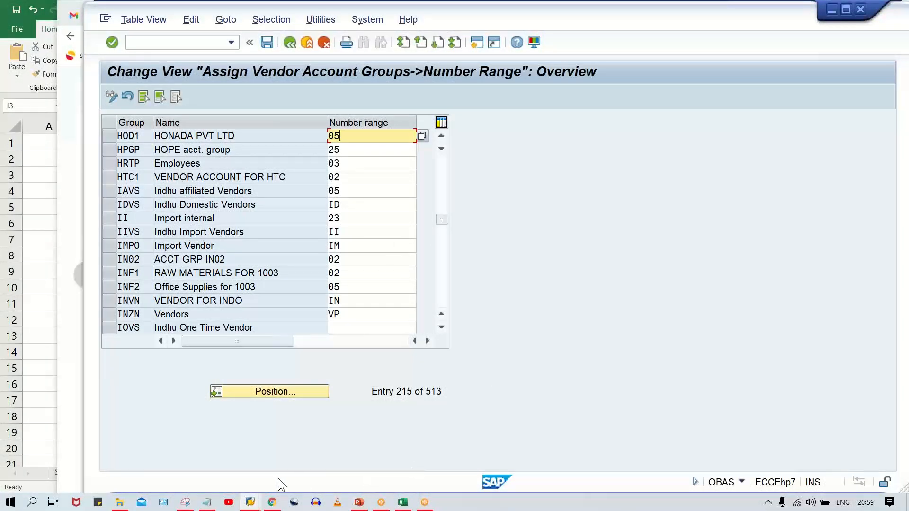
- Switch to the LFA1 Data Browser session and rerun the selection for vendors 400000 to 499999
mouse_move(255, 504)
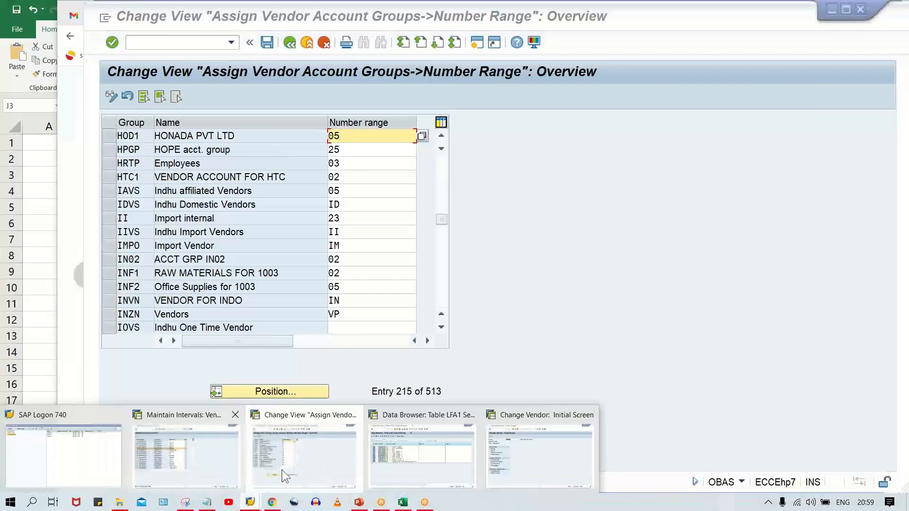
mouse_move(485, 472)
left_click(422, 472)
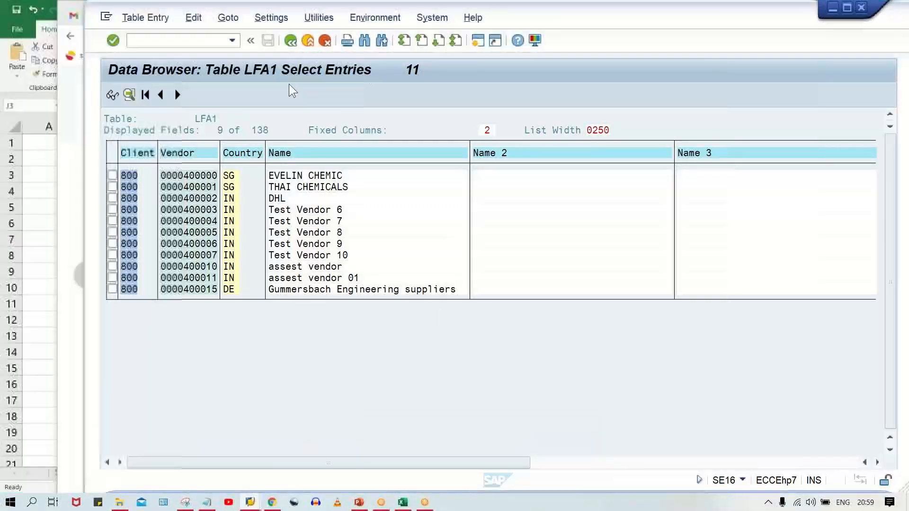
left_click(292, 41)
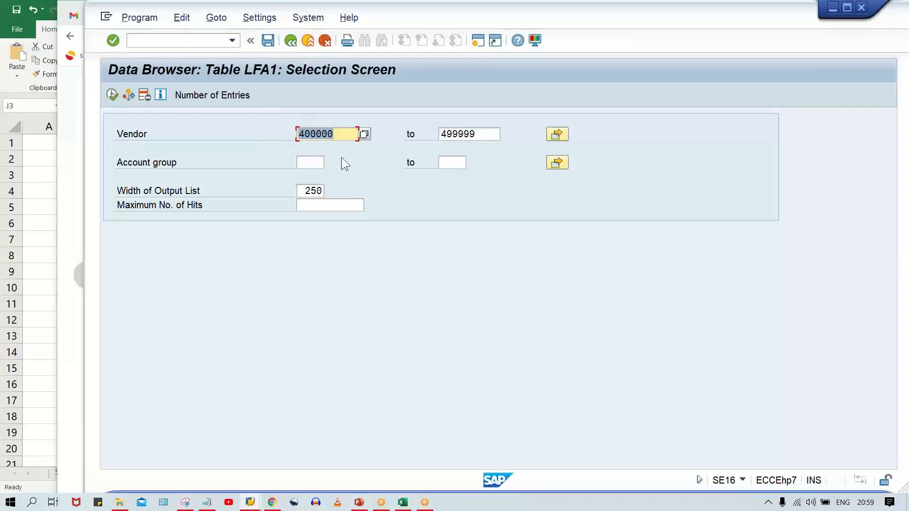
left_click(342, 133)
left_click(111, 95)
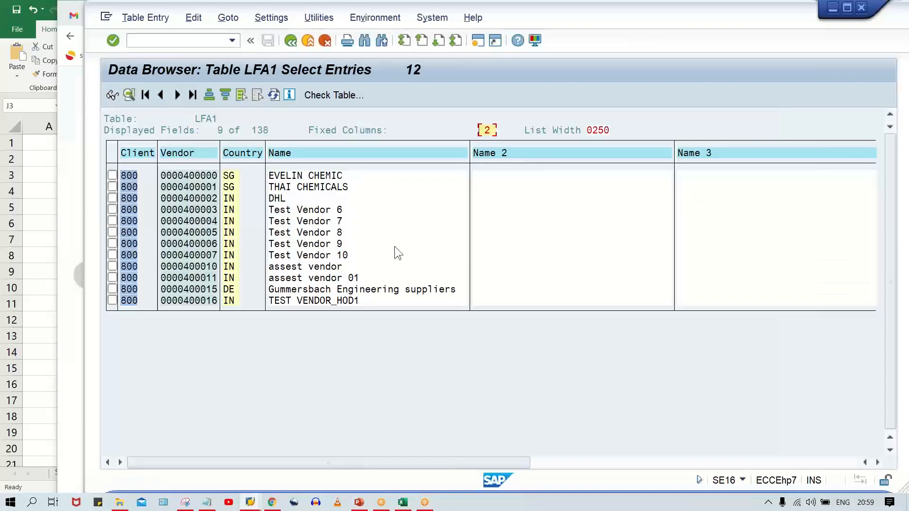
left_click(702, 50)
left_click(674, 56)
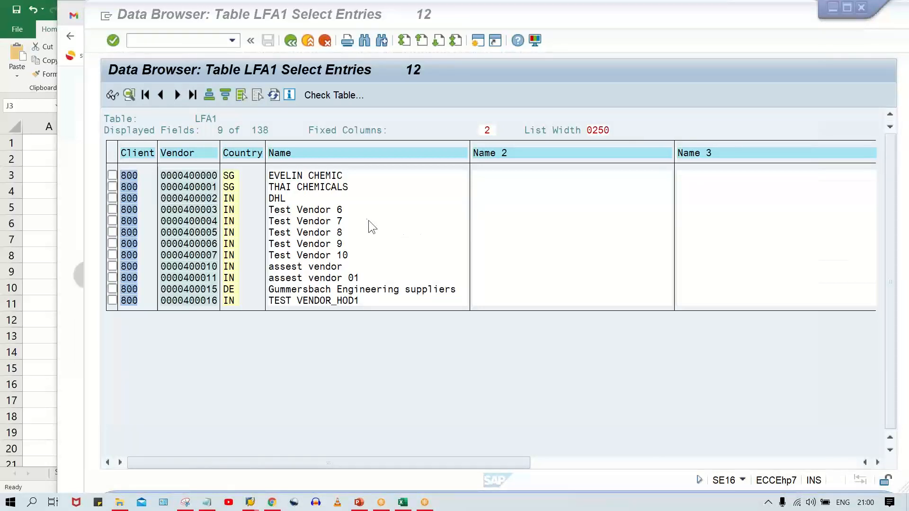
- Return to the Data Browser initial screen and display table KNA1 entries for customers 1 to 10
left_click(286, 41)
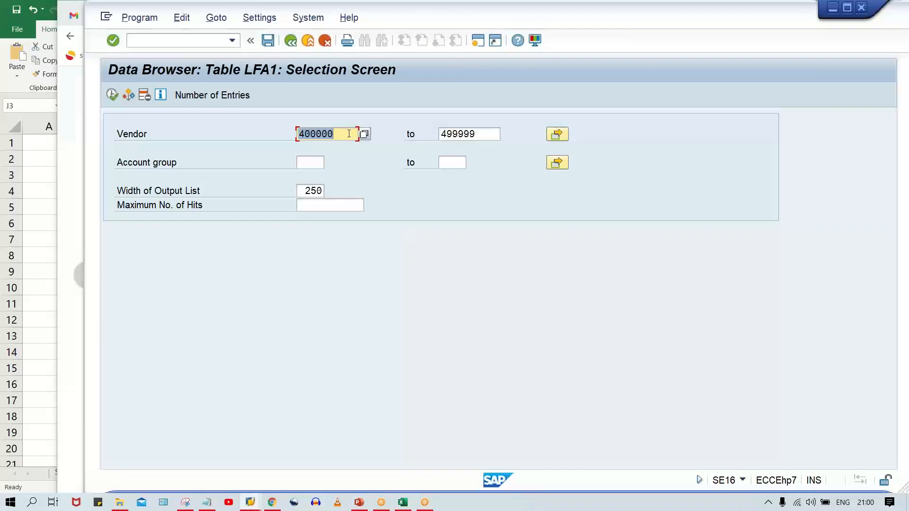
left_click(291, 39)
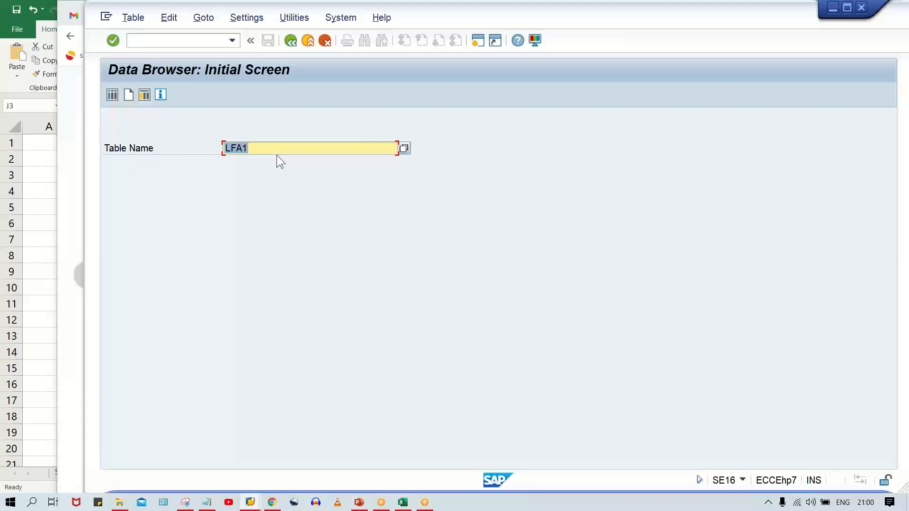
type("KNA1")
key("Return")
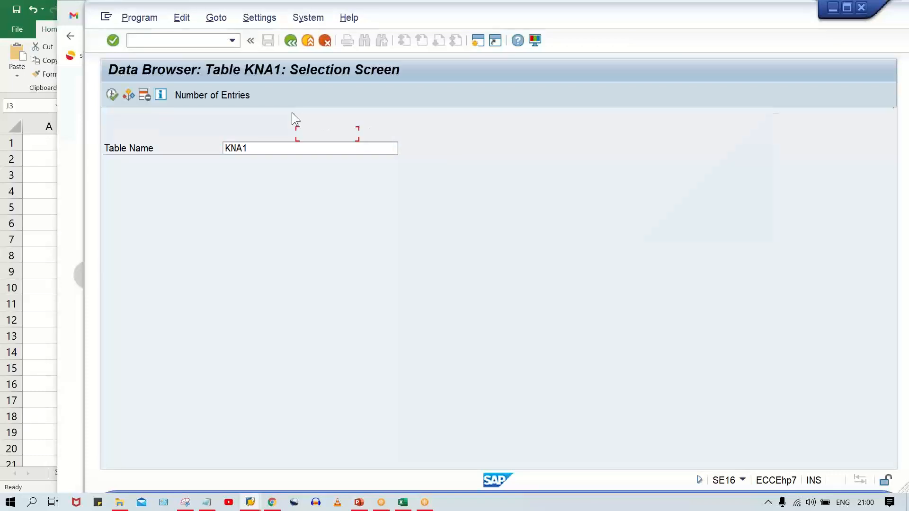
type("1")
key("Tab")
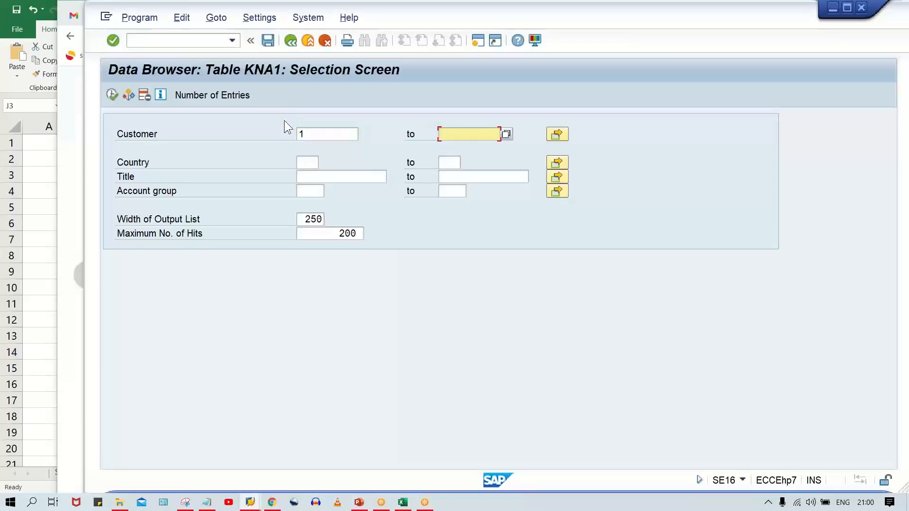
type("10")
left_click(112, 98)
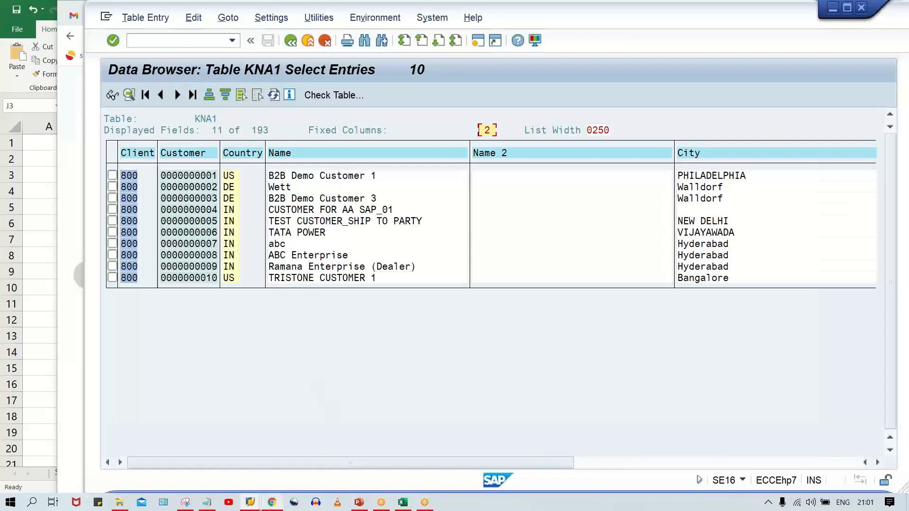
- View the error photo in WhatsApp Web and switch to the Class workbook in Excel
mouse_move(272, 502)
left_click(285, 472)
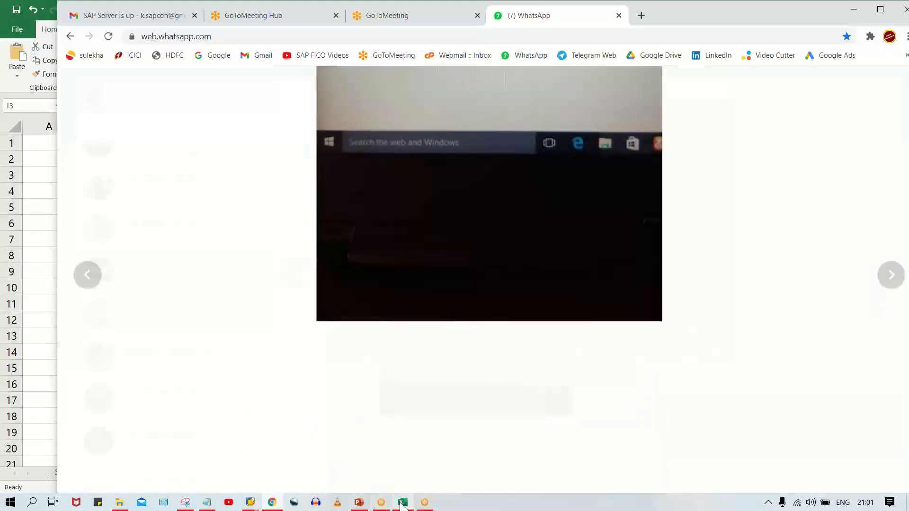
left_click(403, 502)
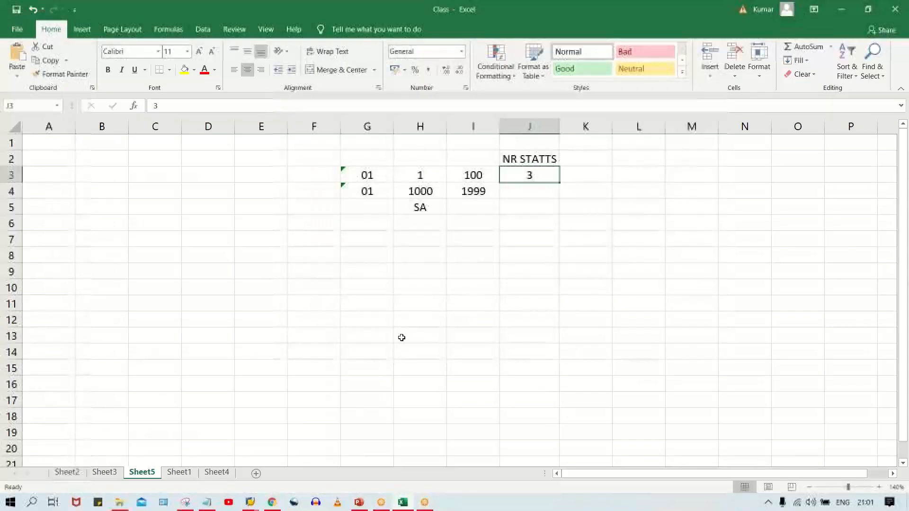
- Enter the transaction codes OBAS in cell G8 and OBAR in cell G9 of Sheet5
left_click(368, 250)
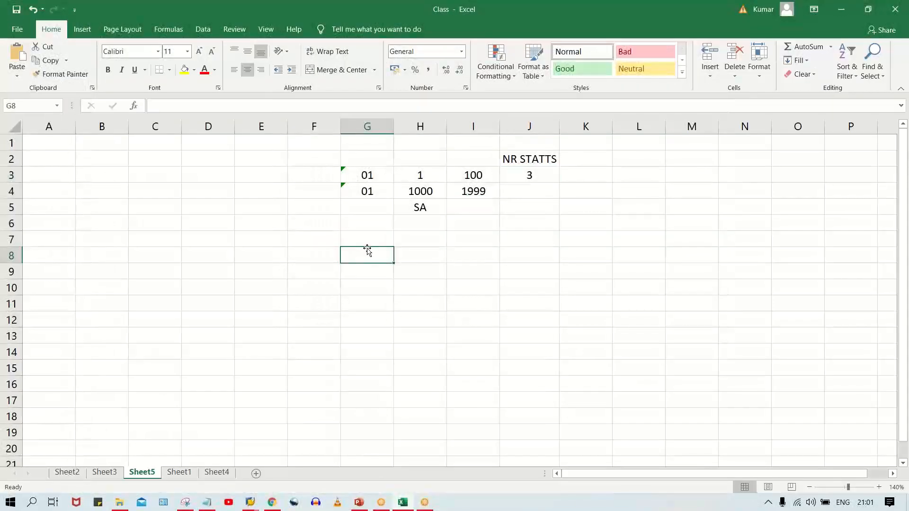
type("OBAS")
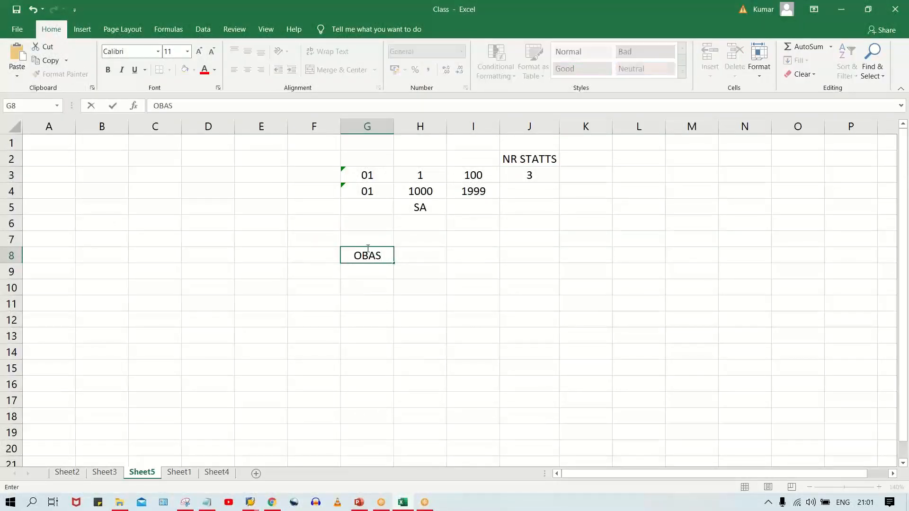
key("Return")
left_click(419, 260)
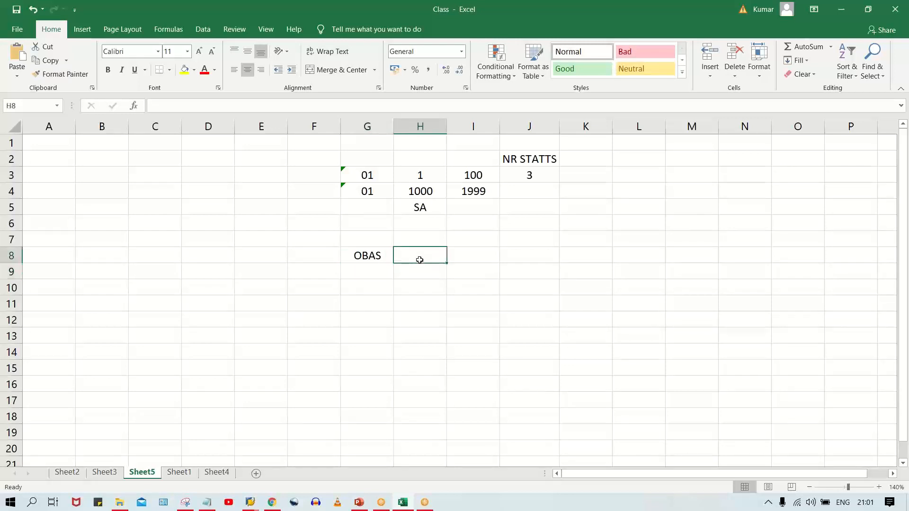
left_click(371, 272)
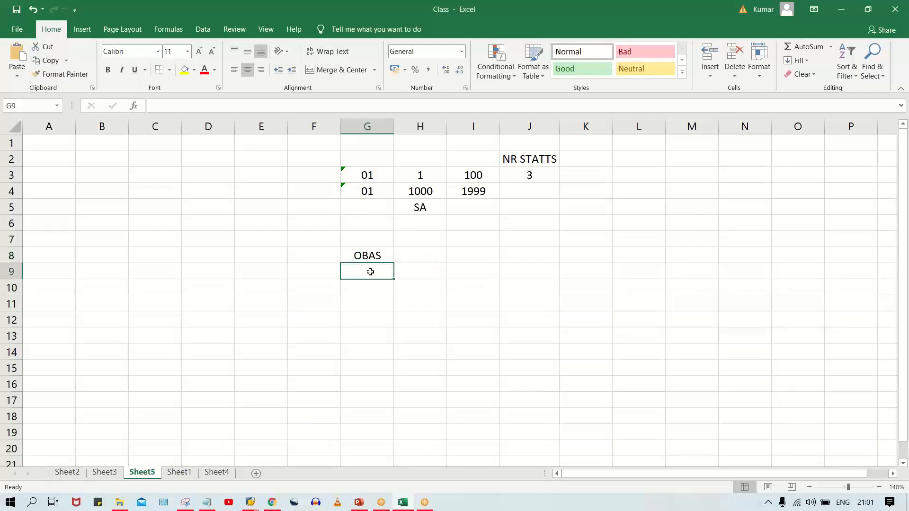
type("OBA")
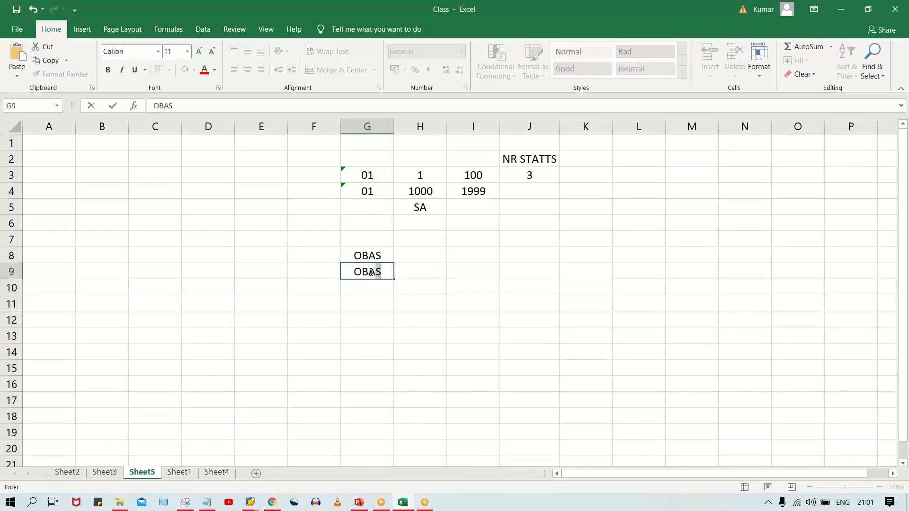
type("R")
- Label the OBAS row V in cell F8 and the OBAR row C in cell F9
left_click(299, 258)
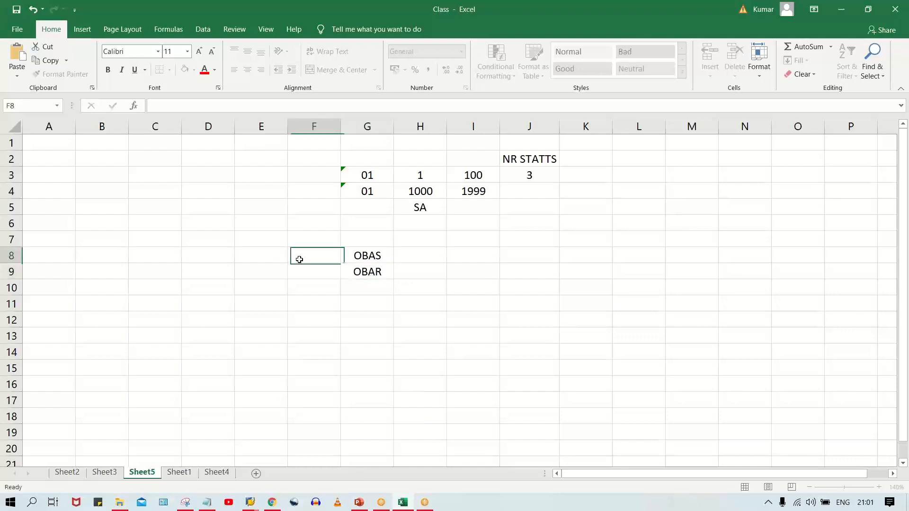
type("V")
key("Return")
type("C")
key("Return")
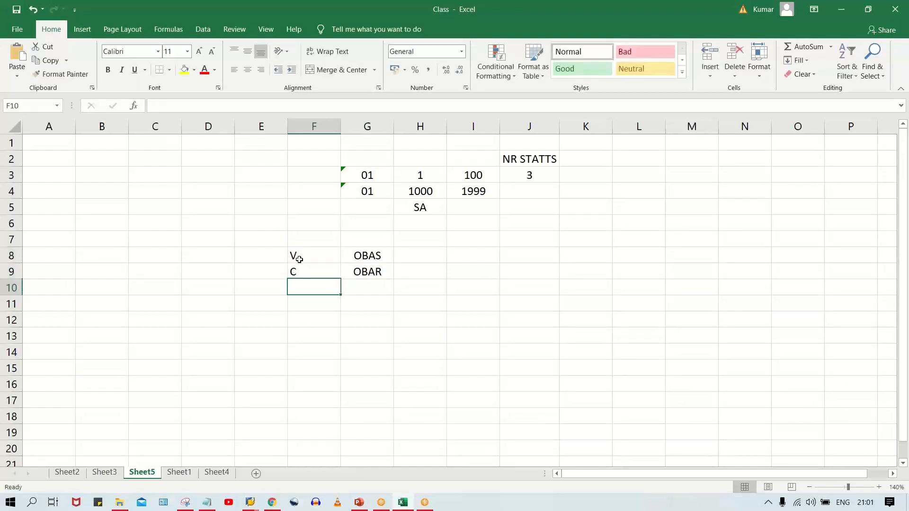
- Enter the number range keys as text, 01 in cell H8 and 02 in cell H9
left_click(374, 254)
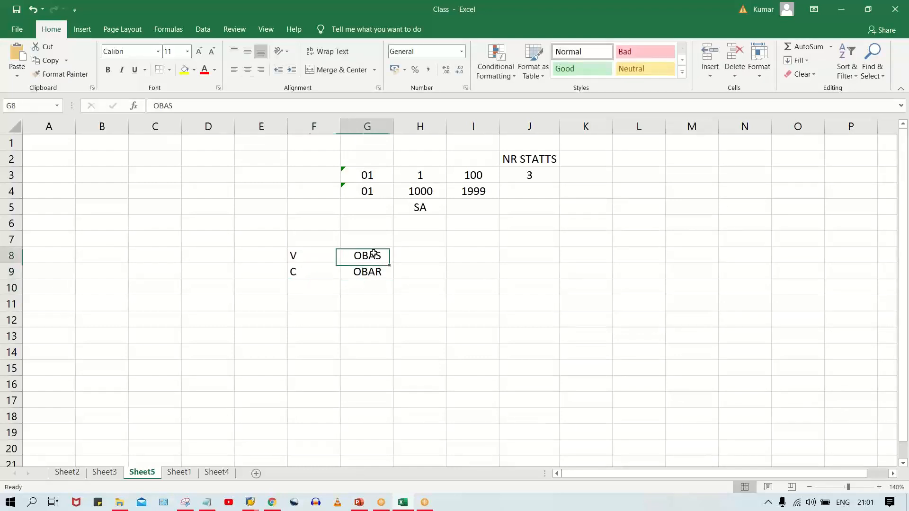
left_click(416, 255)
type("01")
key("BackSpace")
key("BackSpace")
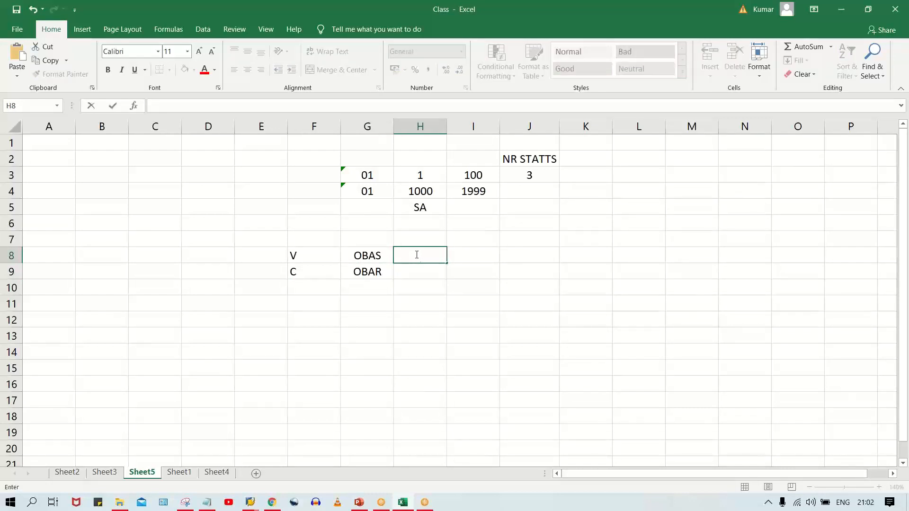
type("'01")
key("Return")
key("Up")
left_click(419, 277)
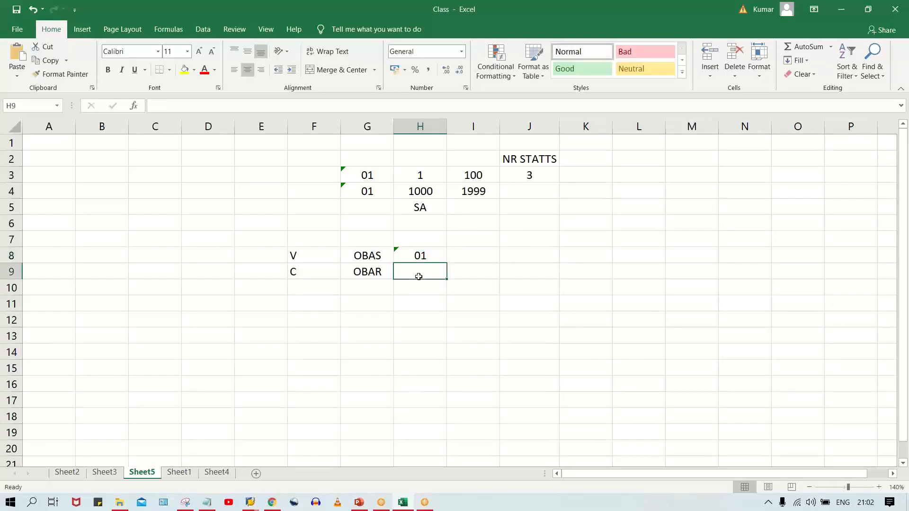
type("'02")
key("Return")
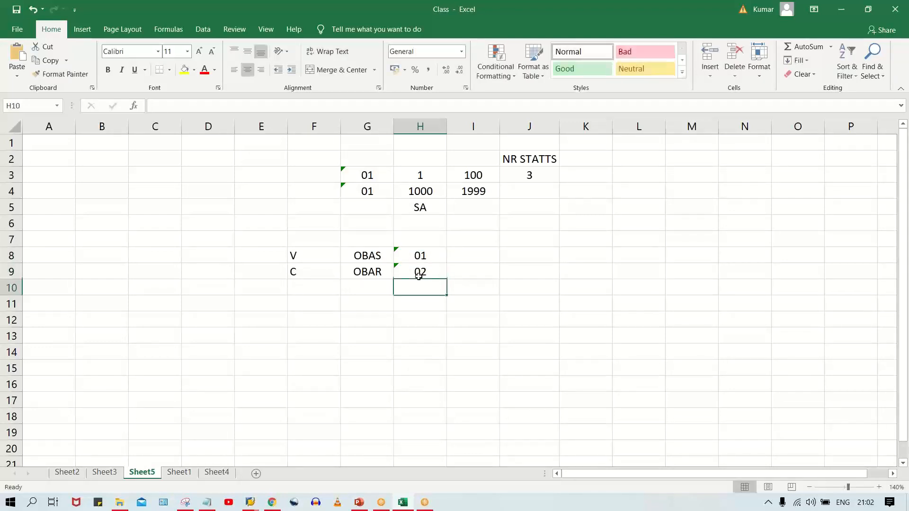
- Enter the interval 1 to 10 for the OBAS row in cells I8 and J8
left_click(428, 255)
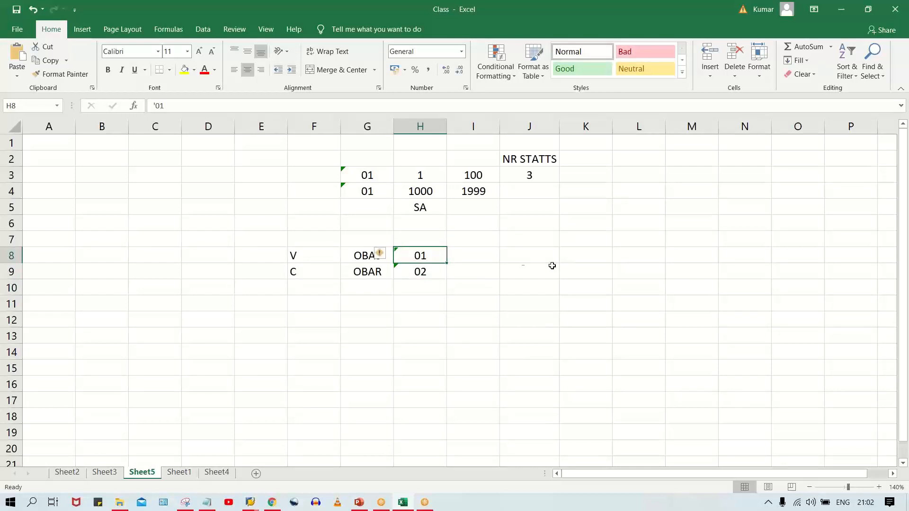
left_click(471, 259)
type("1")
key("Tab")
type("10")
key("Return")
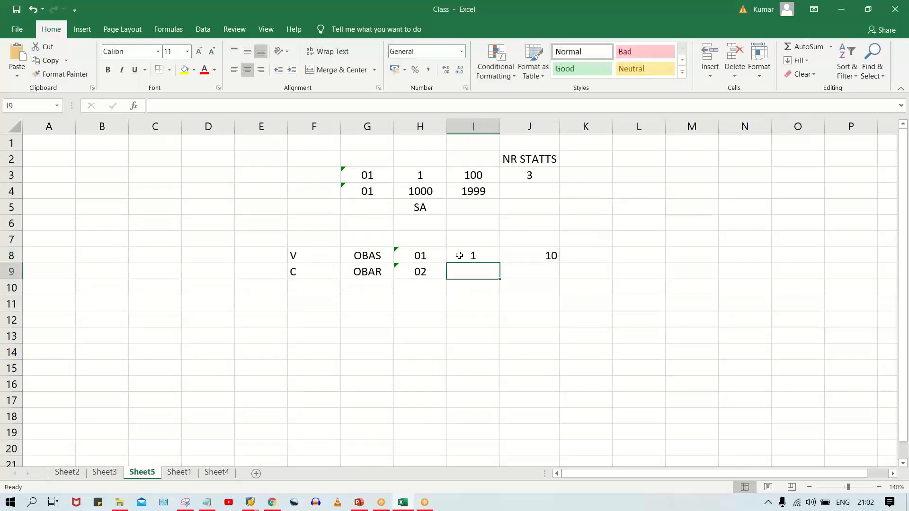
- Set the OBAS row's number interval to 1000 in cell I8 and 1999 in cell J8
left_click(464, 257)
type("1000")
key("Tab")
type("1999")
key("Return")
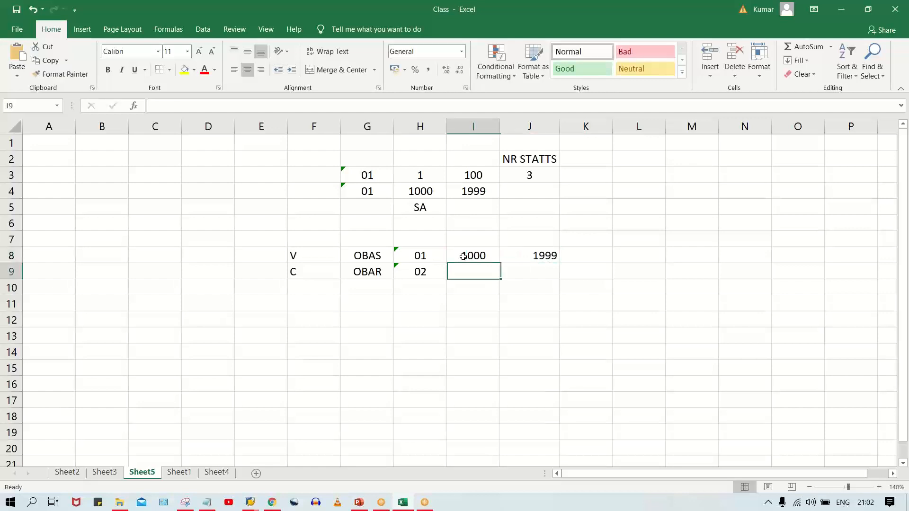
left_click(474, 255)
left_click(535, 261)
left_click(471, 257)
left_click(520, 255)
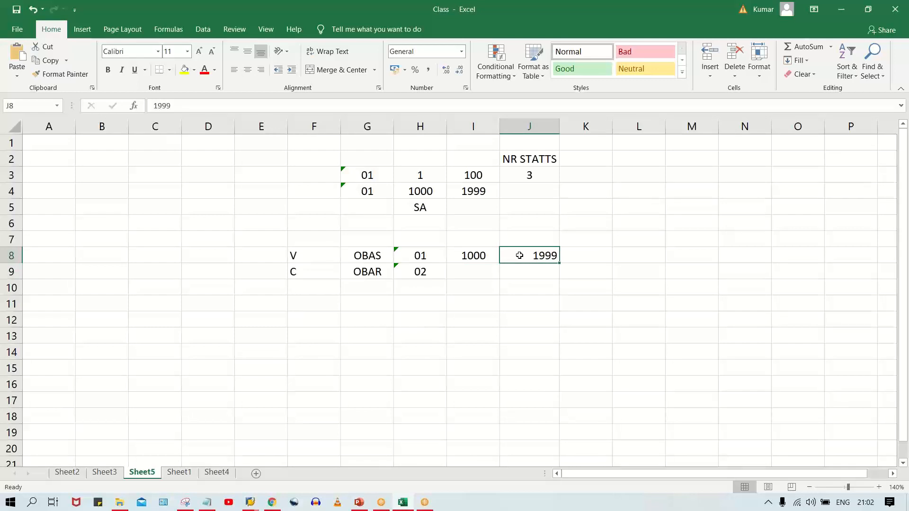
- Enter the OBAR row's number interval as 2000 in cell I9 and 2999 in cell J9
left_click_drag(297, 272, 470, 266)
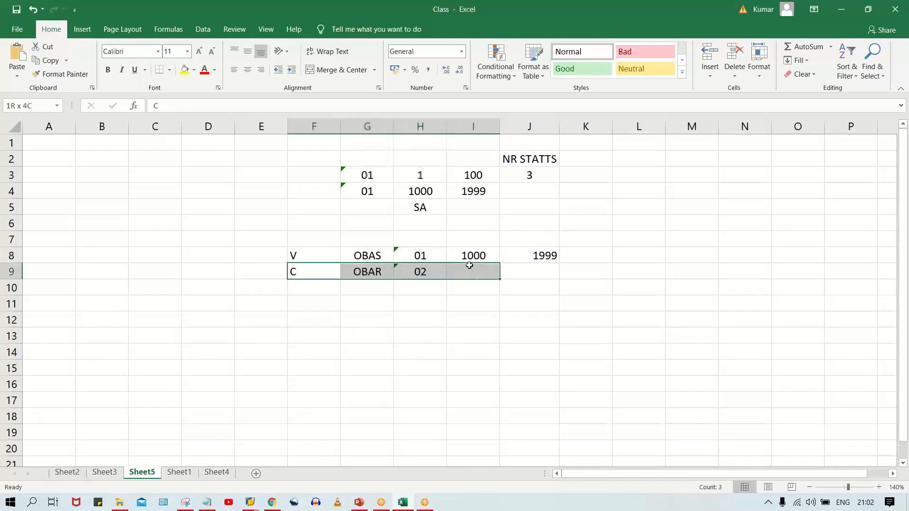
left_click(411, 273)
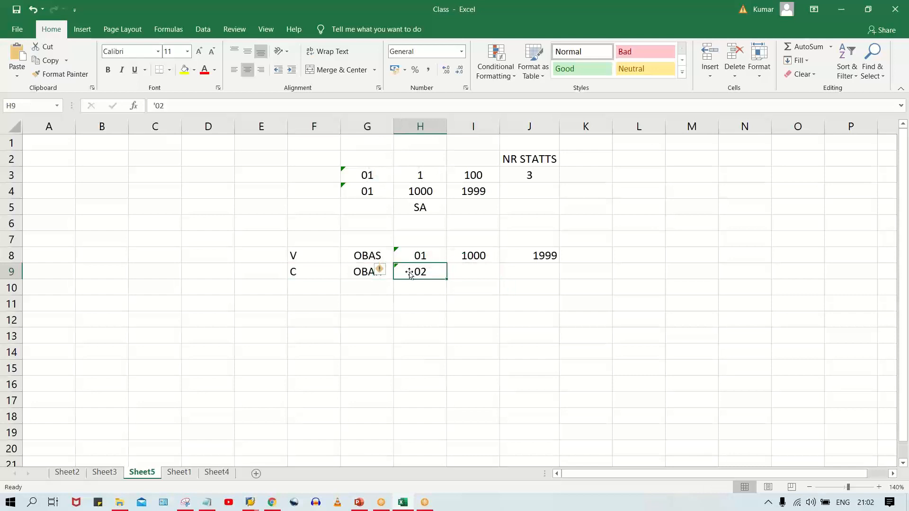
left_click(474, 271)
type("2000")
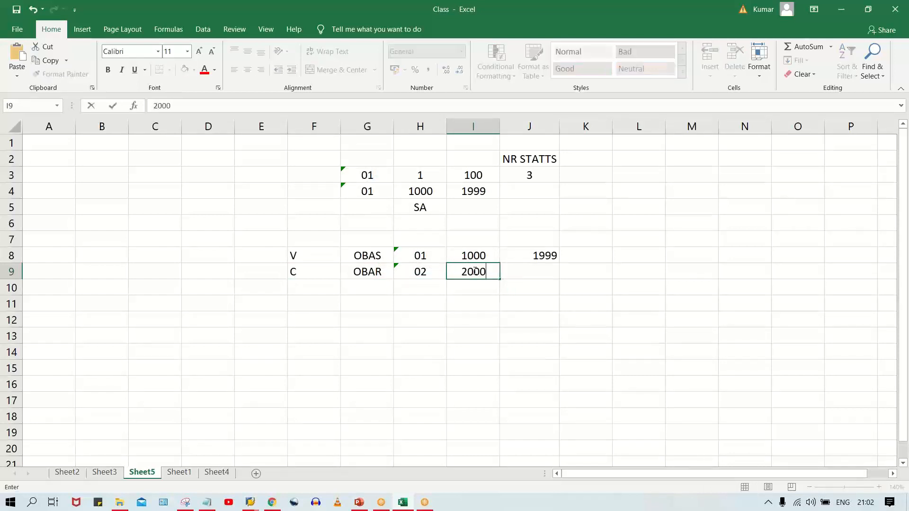
key("Tab")
type("2999")
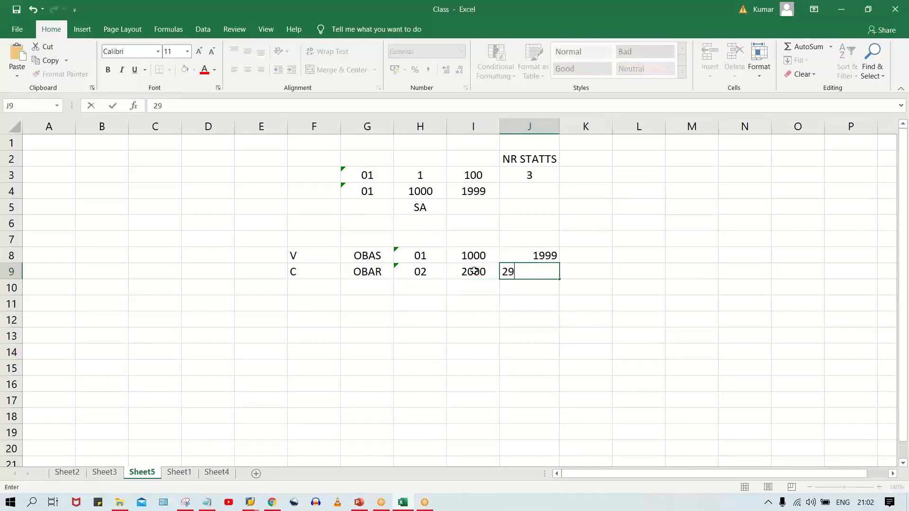
key("Return")
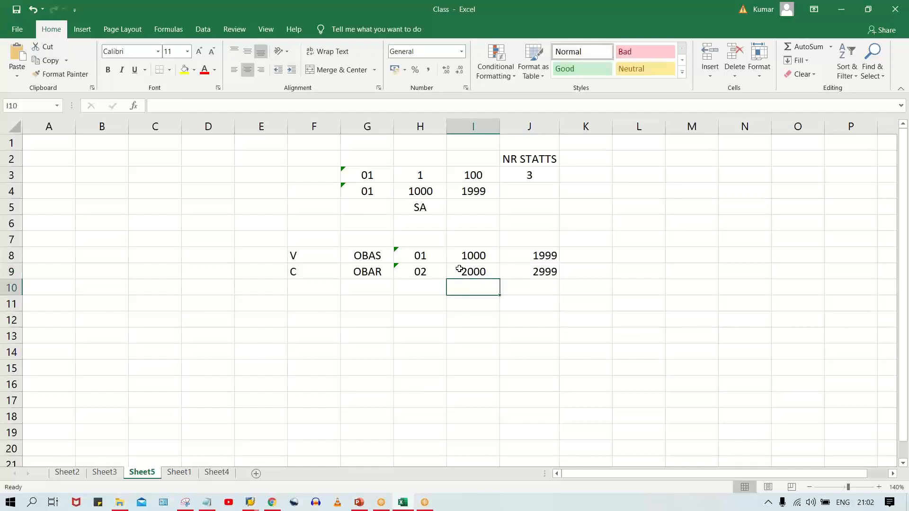
- Enter 2010 in cell K9 beside the OBAR row's number interval
left_click_drag(474, 273, 544, 273)
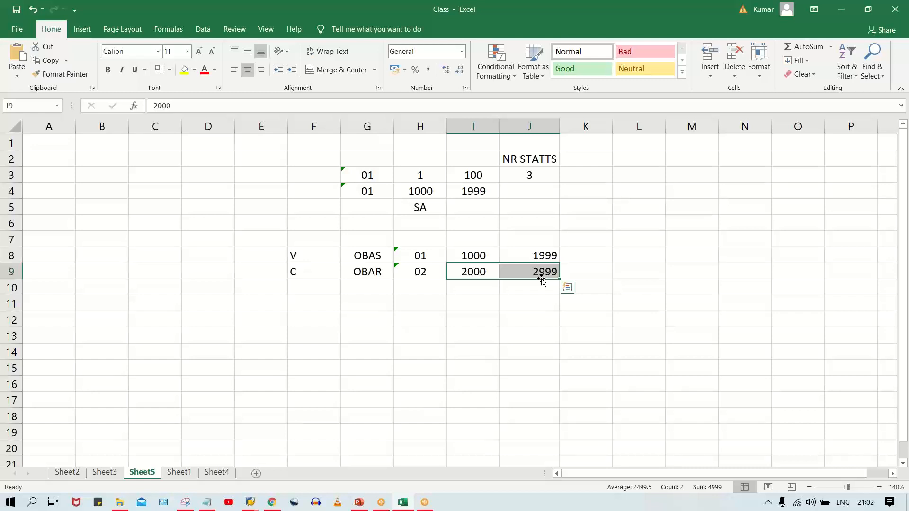
left_click(586, 262)
left_click(587, 269)
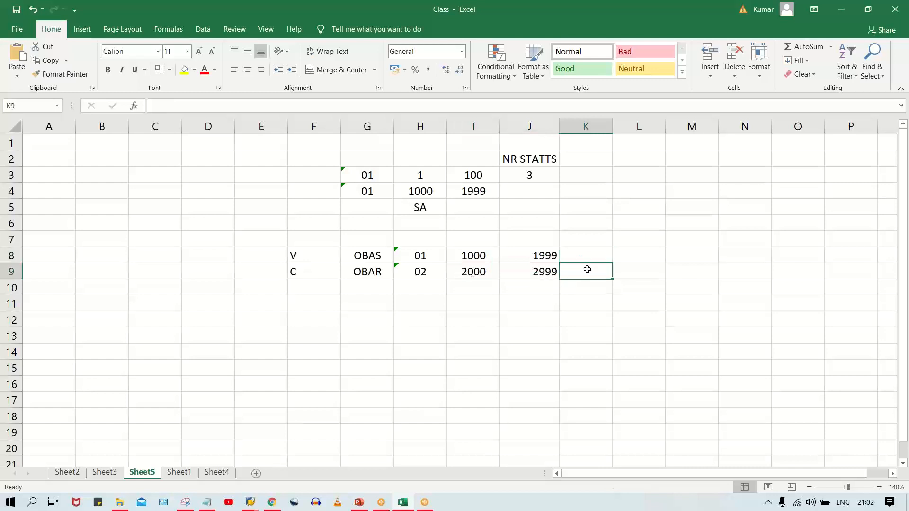
type("1")
key("BackSpace")
type("2010")
key("Return")
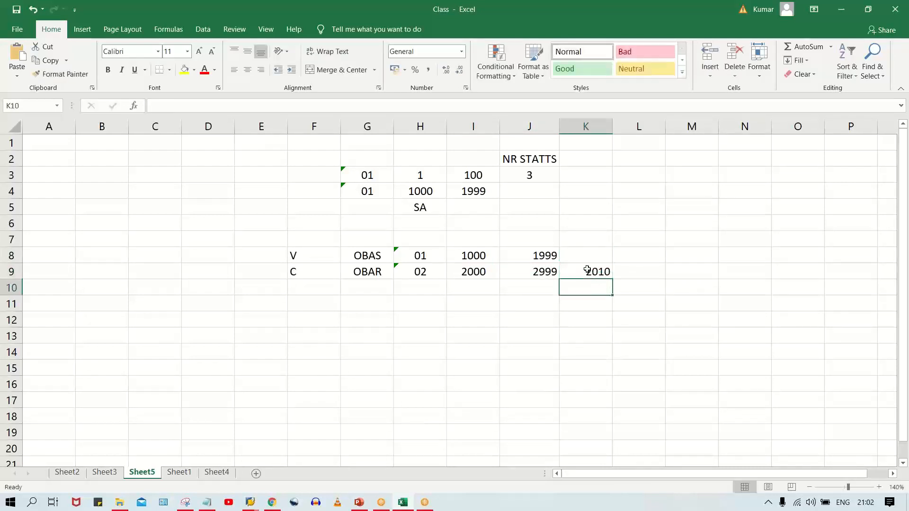
left_click(588, 270)
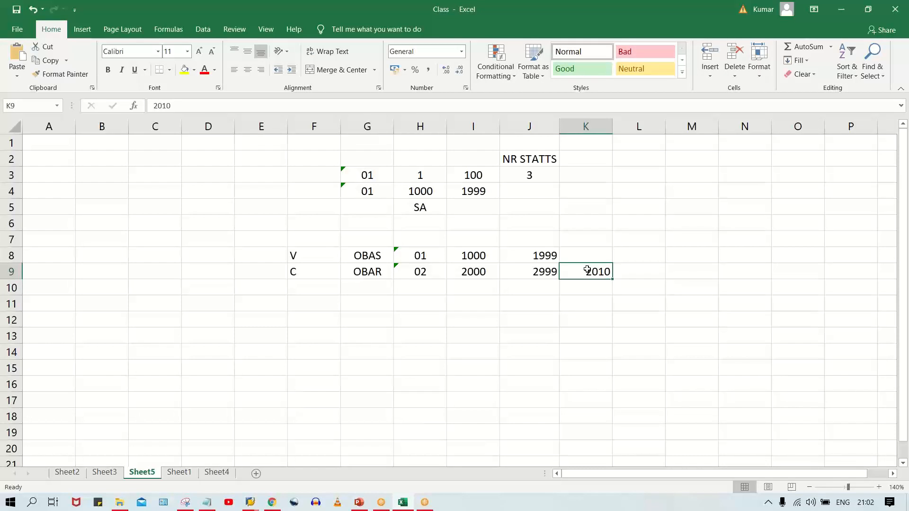